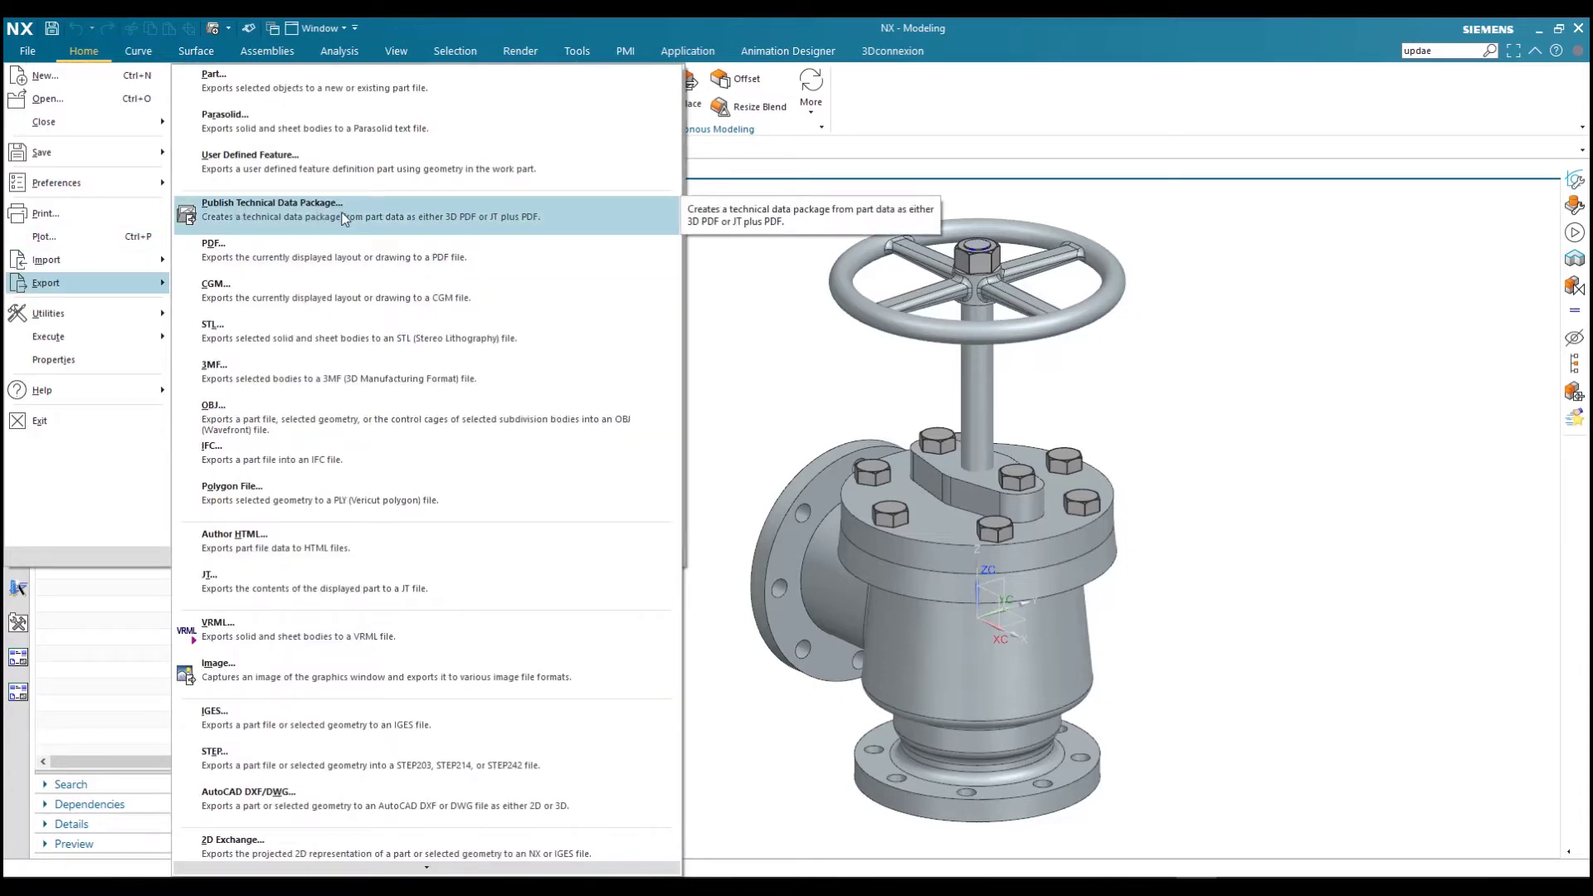
# Start publishing a technical data package of the valve assembly as a 3D PDF with the A4 - Assembly-Landscape template
pyautogui.click(1167, 42)
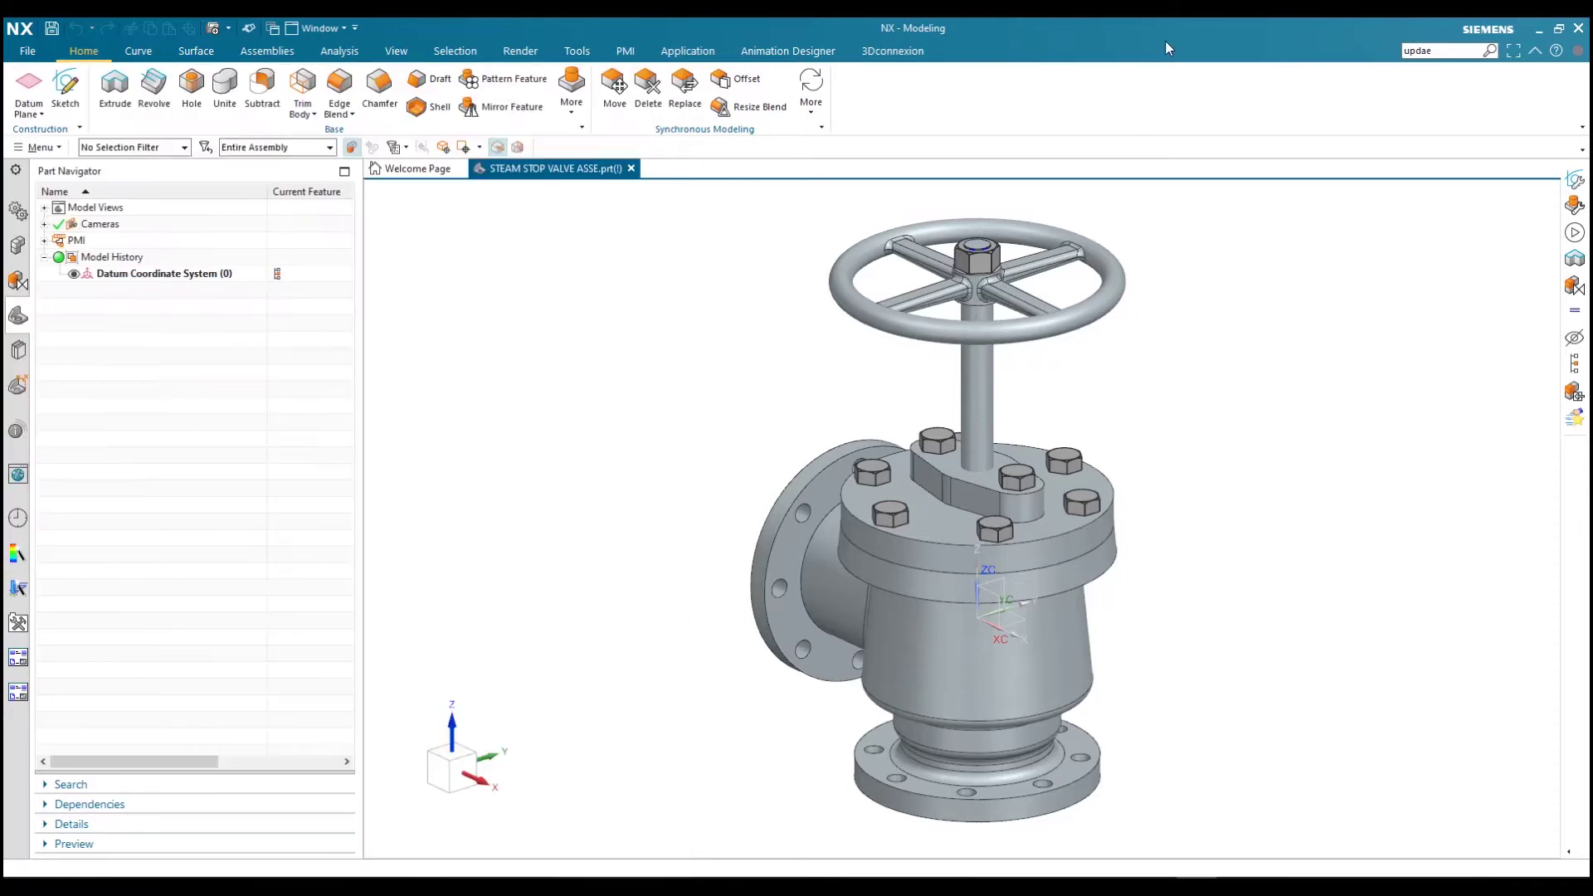
pyautogui.click(626, 54)
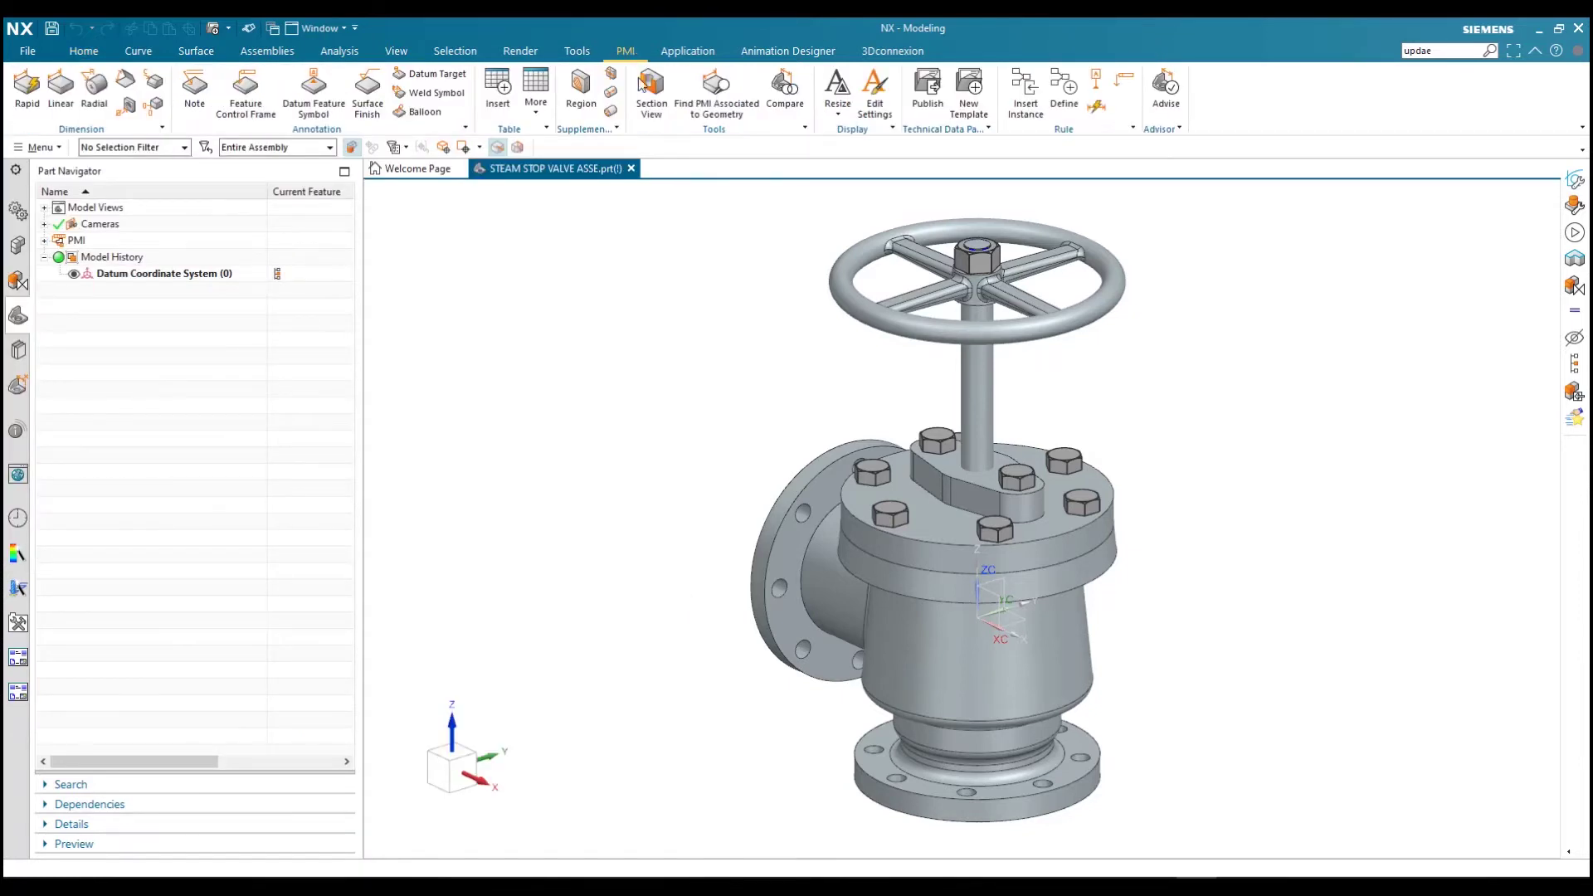
pyautogui.click(933, 99)
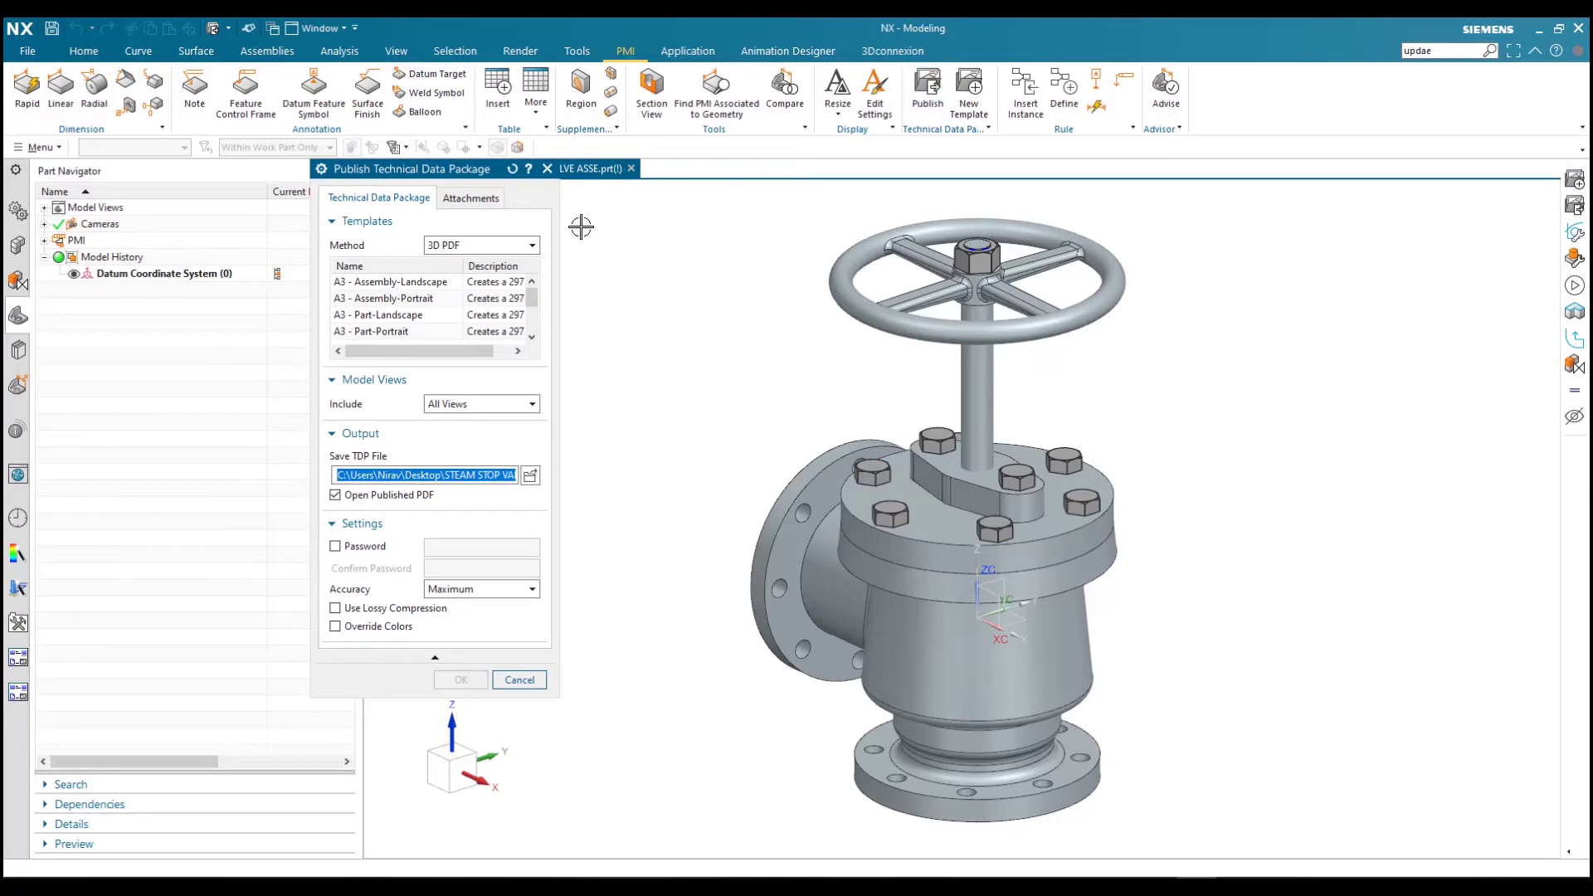
pyautogui.moveTo(559, 222); pyautogui.dragTo(604, 223)
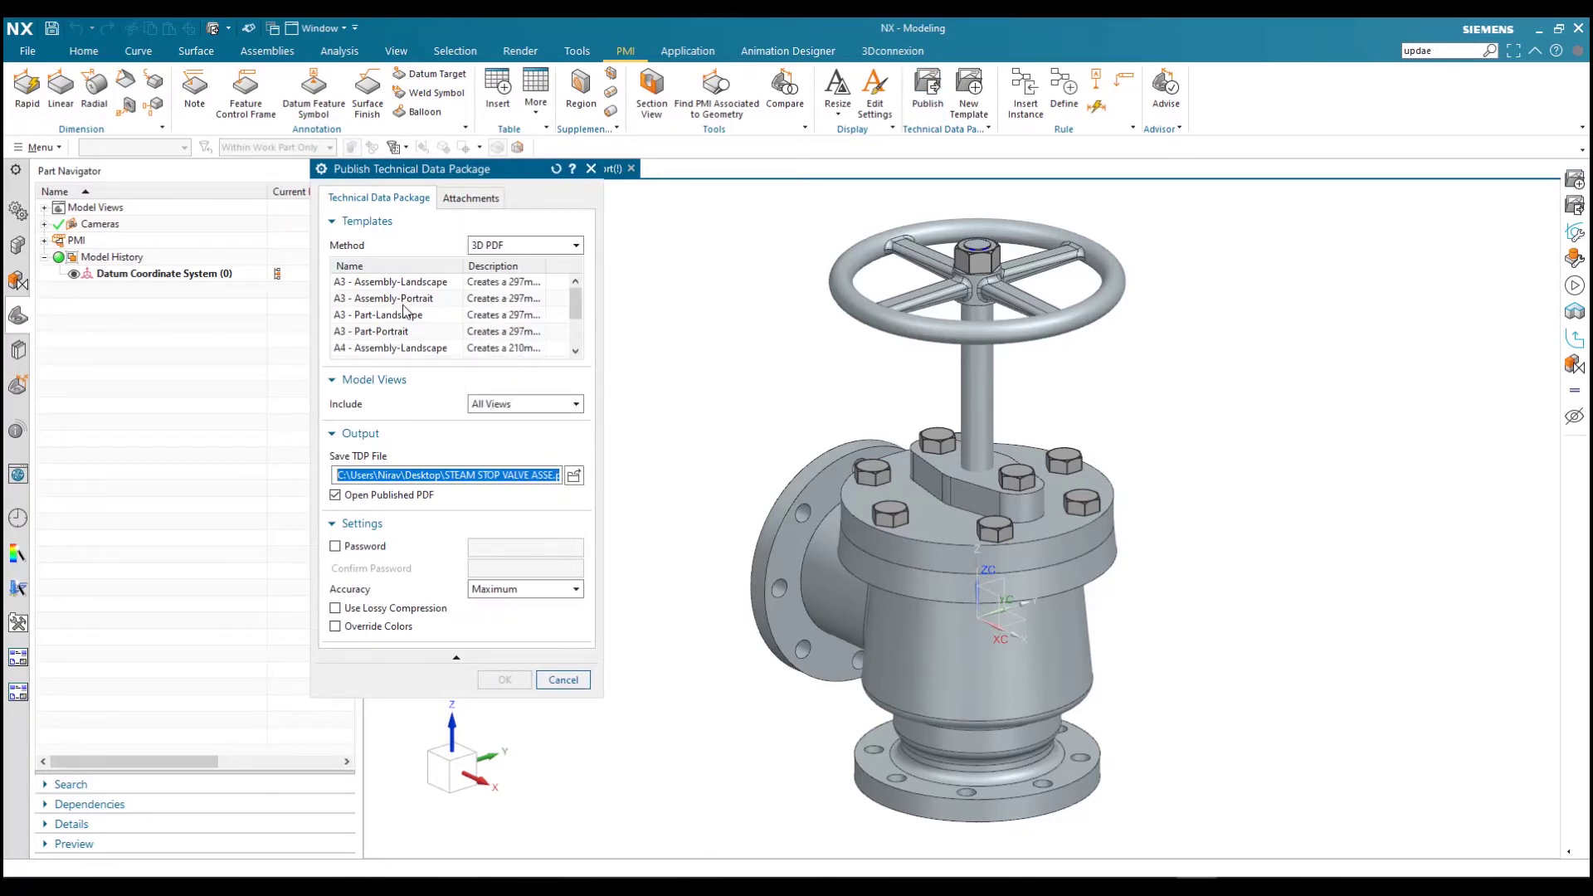
pyautogui.click(554, 242)
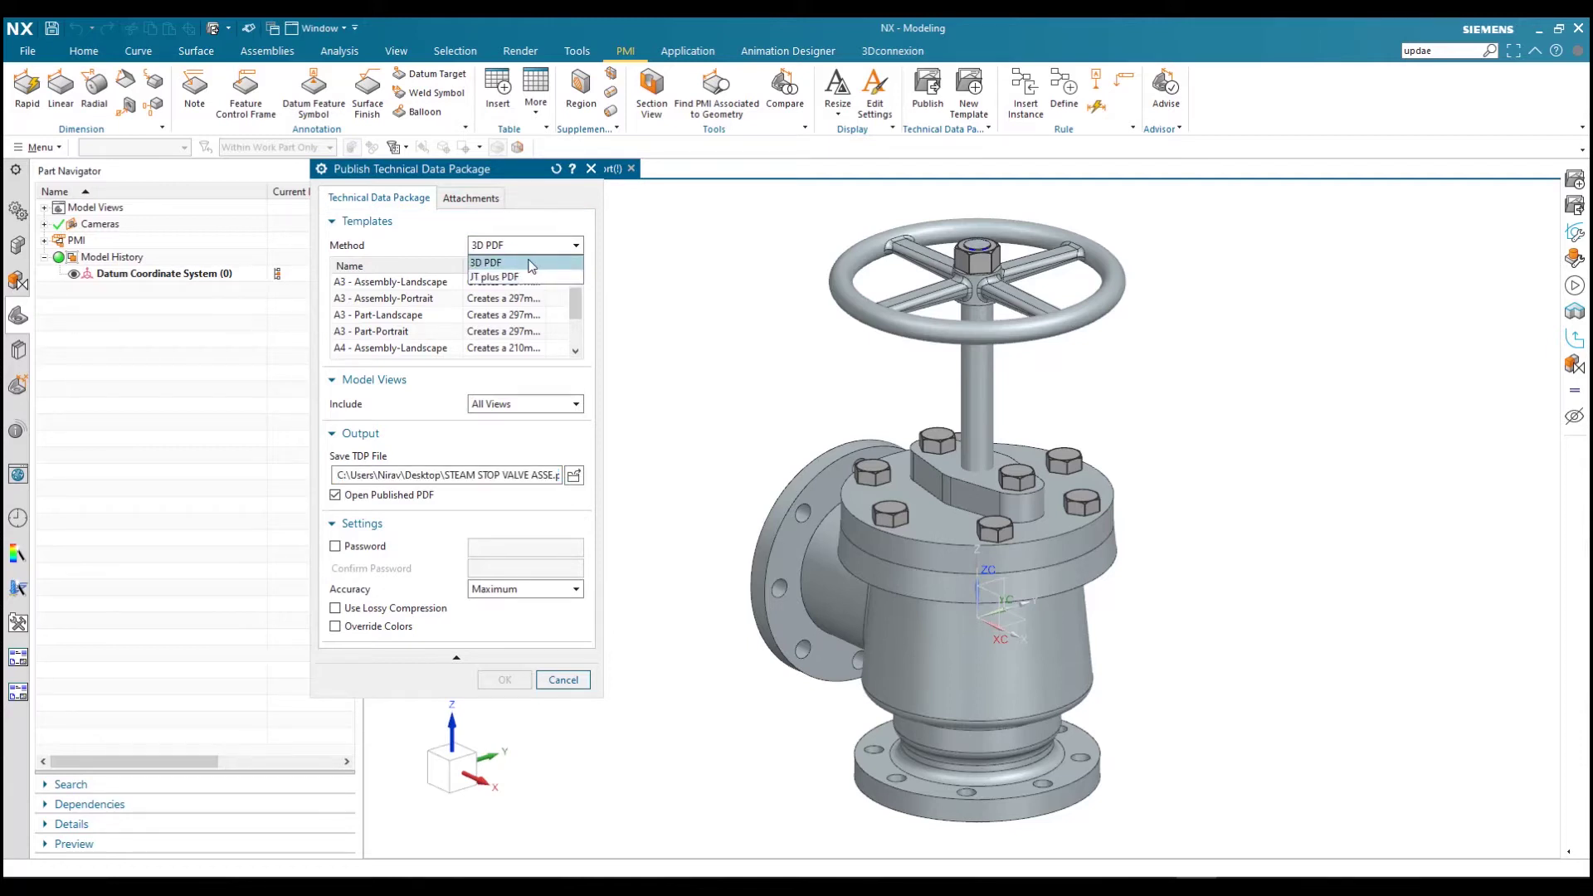
pyautogui.click(534, 228)
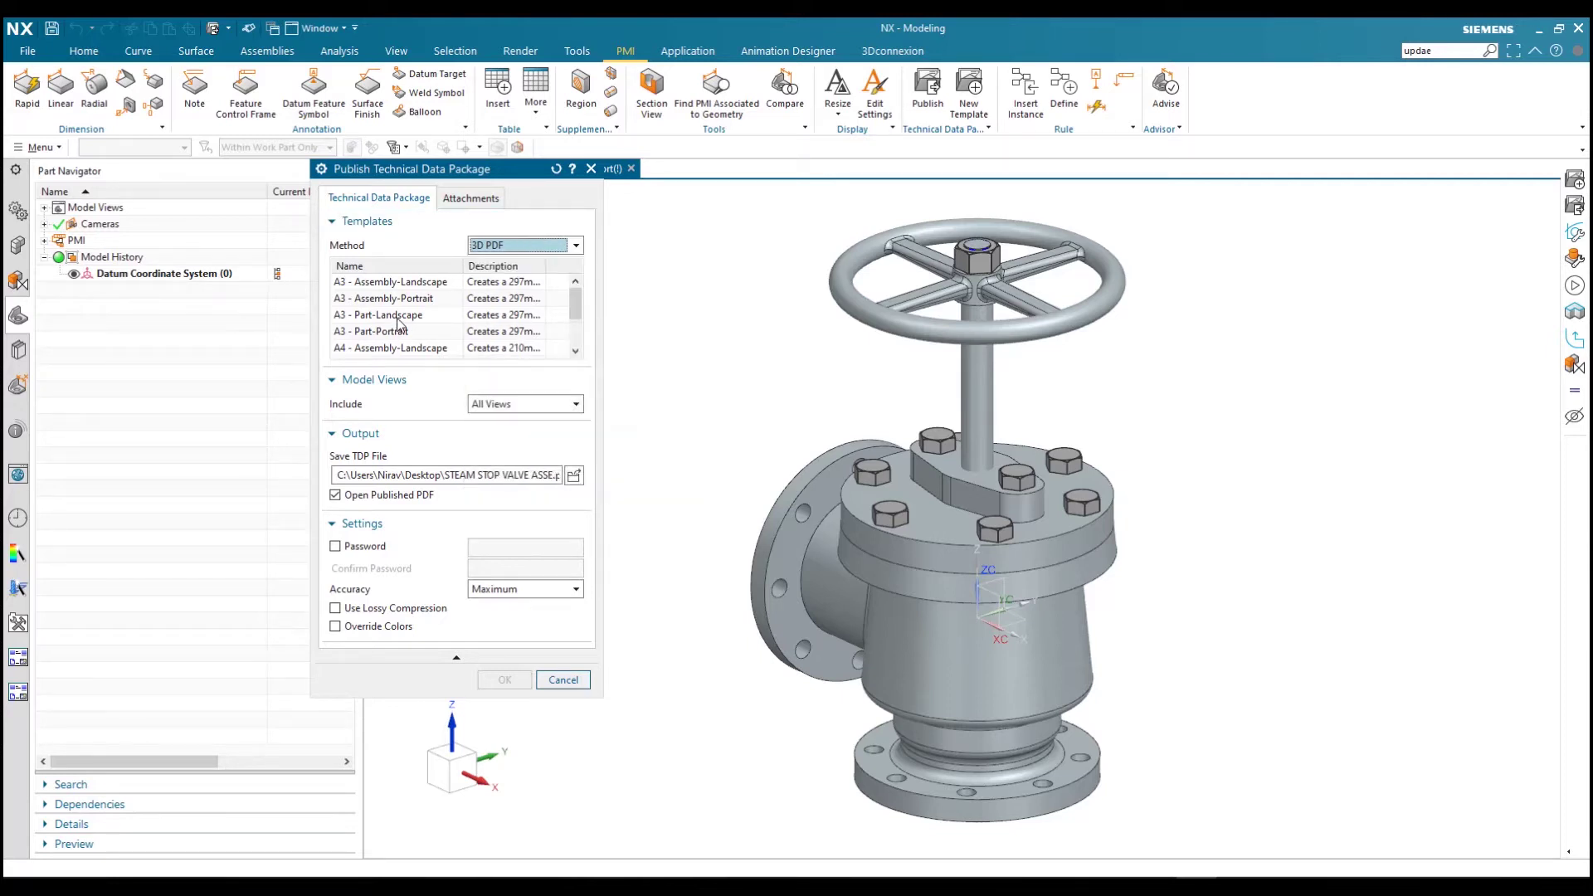
pyautogui.moveTo(399, 317)
pyautogui.moveTo(400, 352)
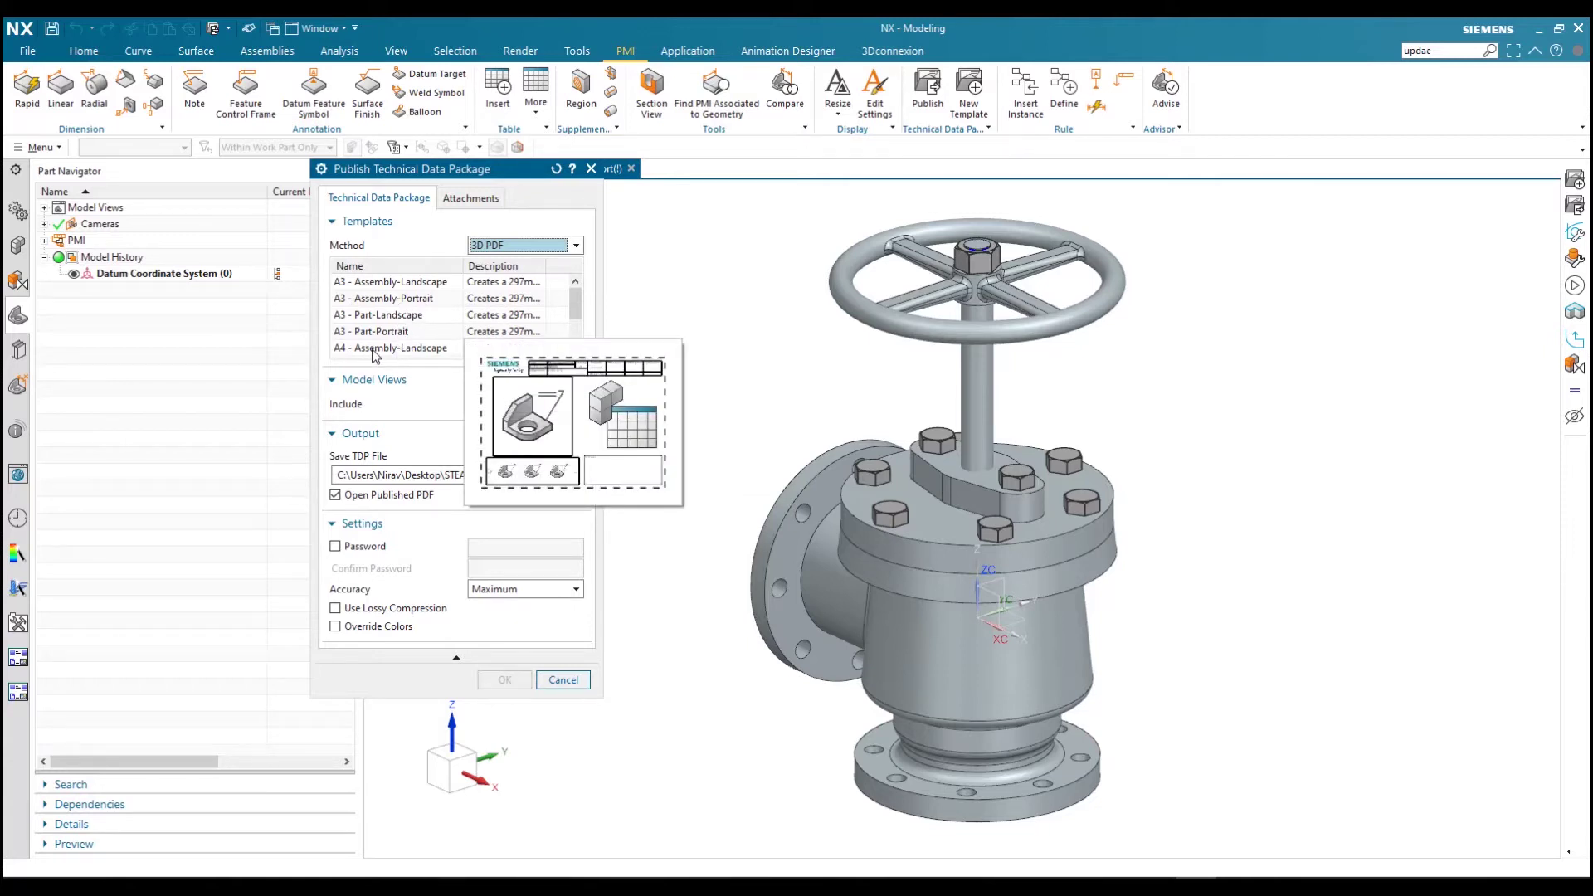
pyautogui.click(375, 355)
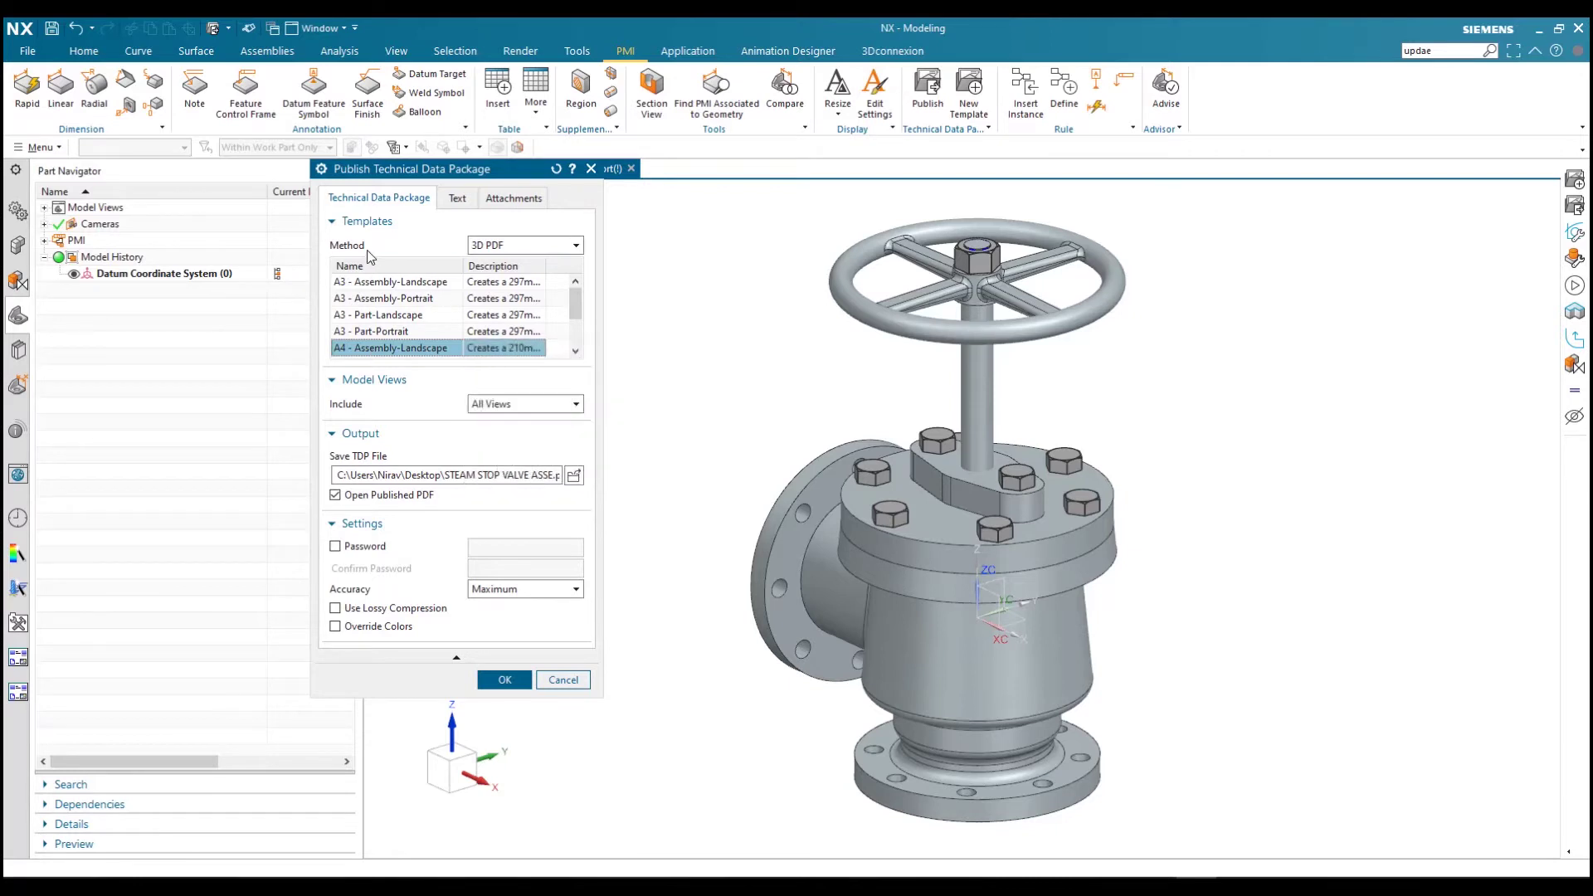
pyautogui.click(498, 248)
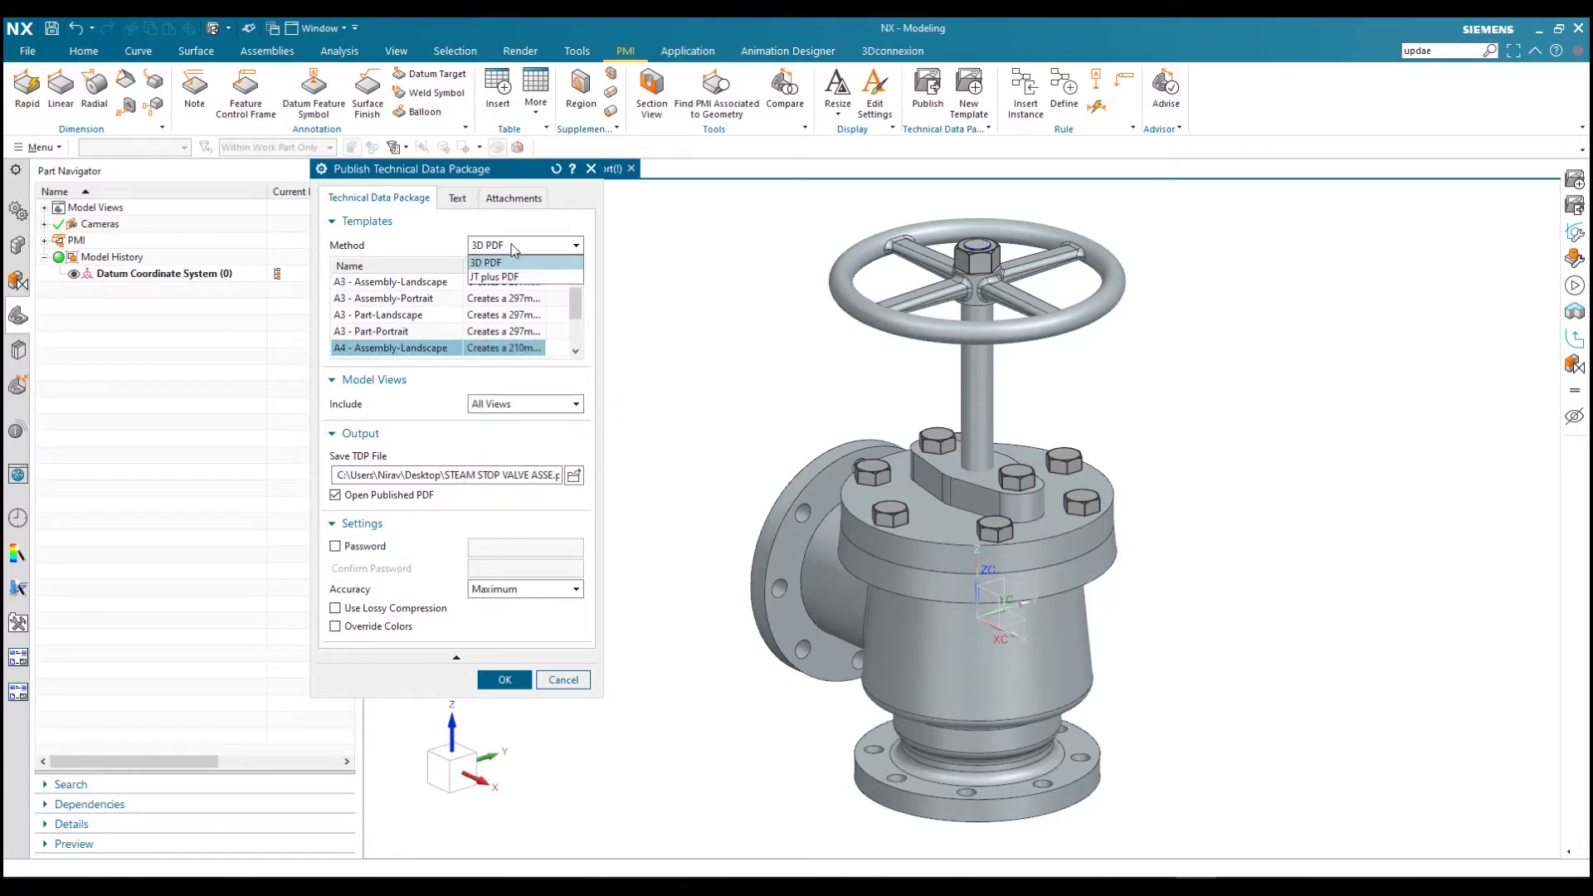
pyautogui.click(511, 244)
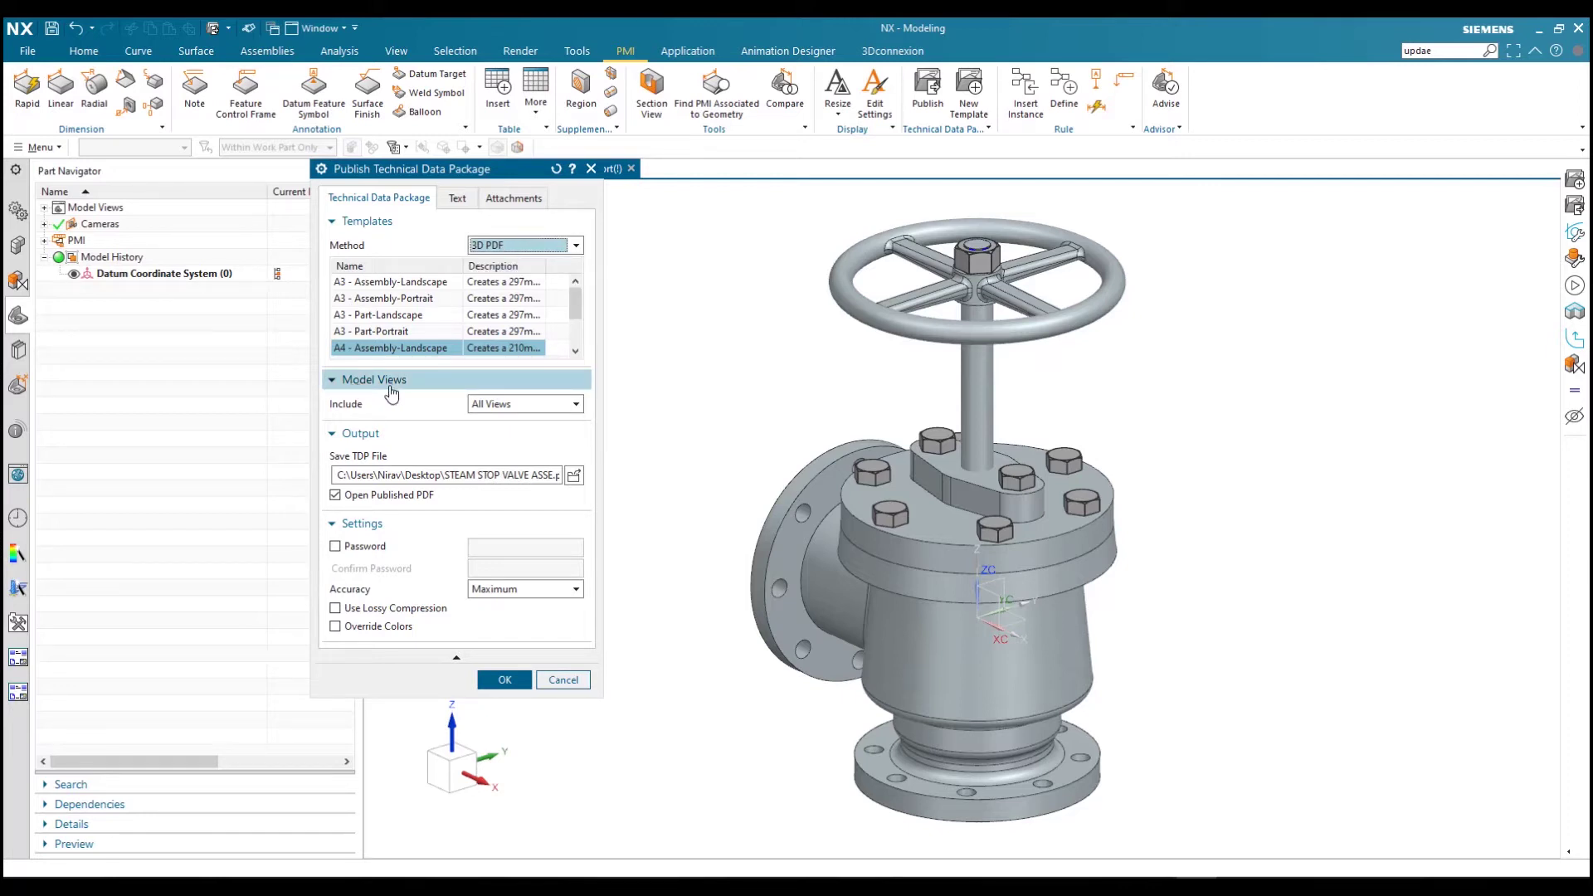
# Include all model views and publish the package without a password, replacing the existing STEAM STOP VALVE ASSE.pdf
pyautogui.click(512, 404)
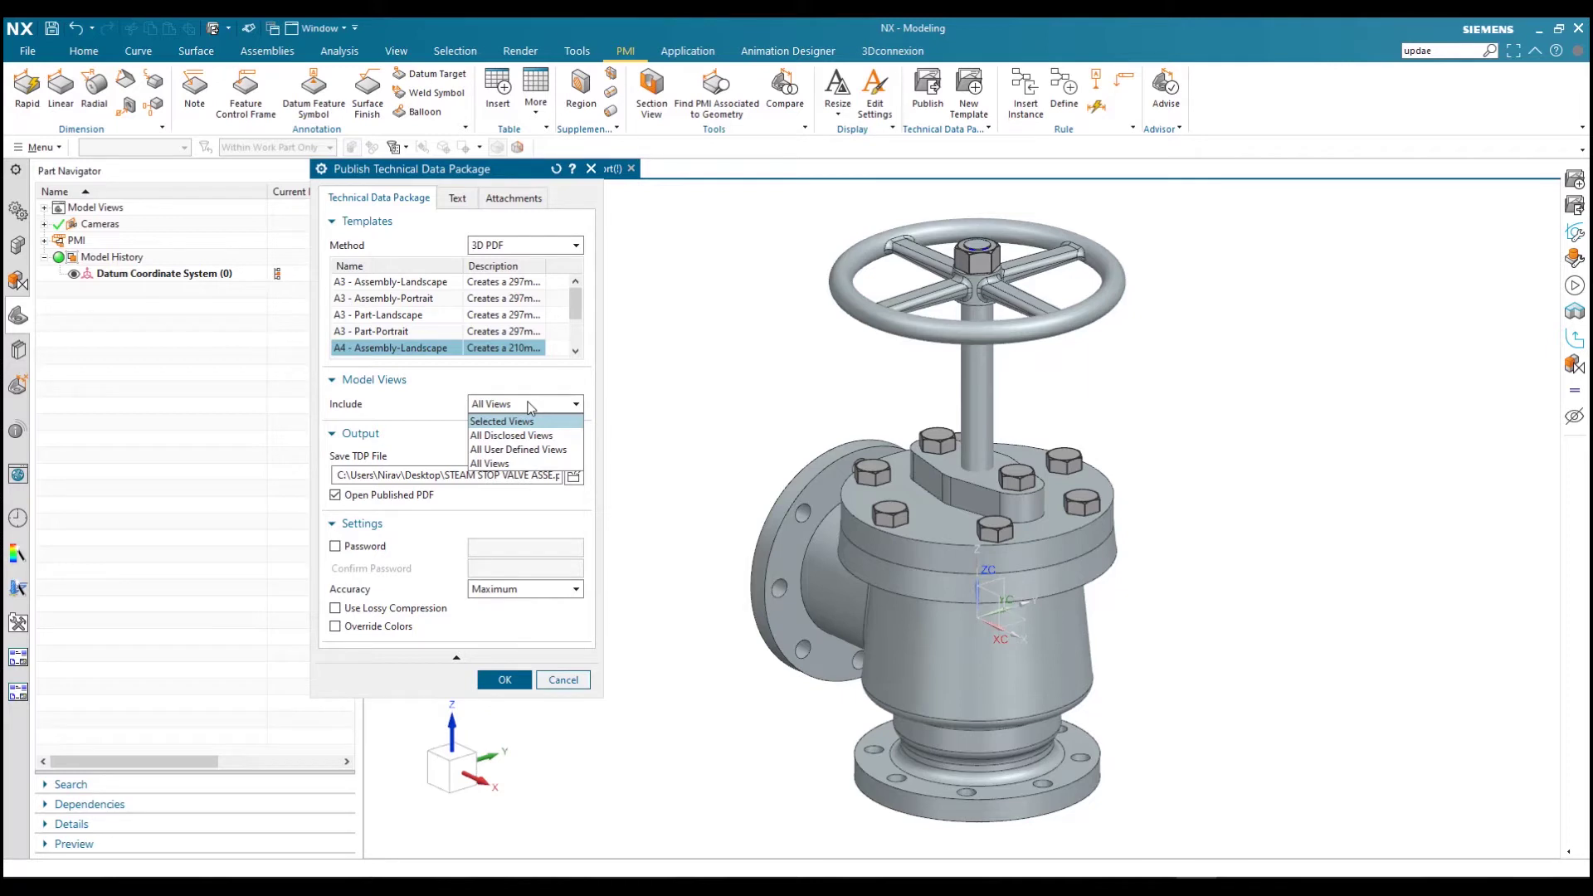
pyautogui.click(491, 464)
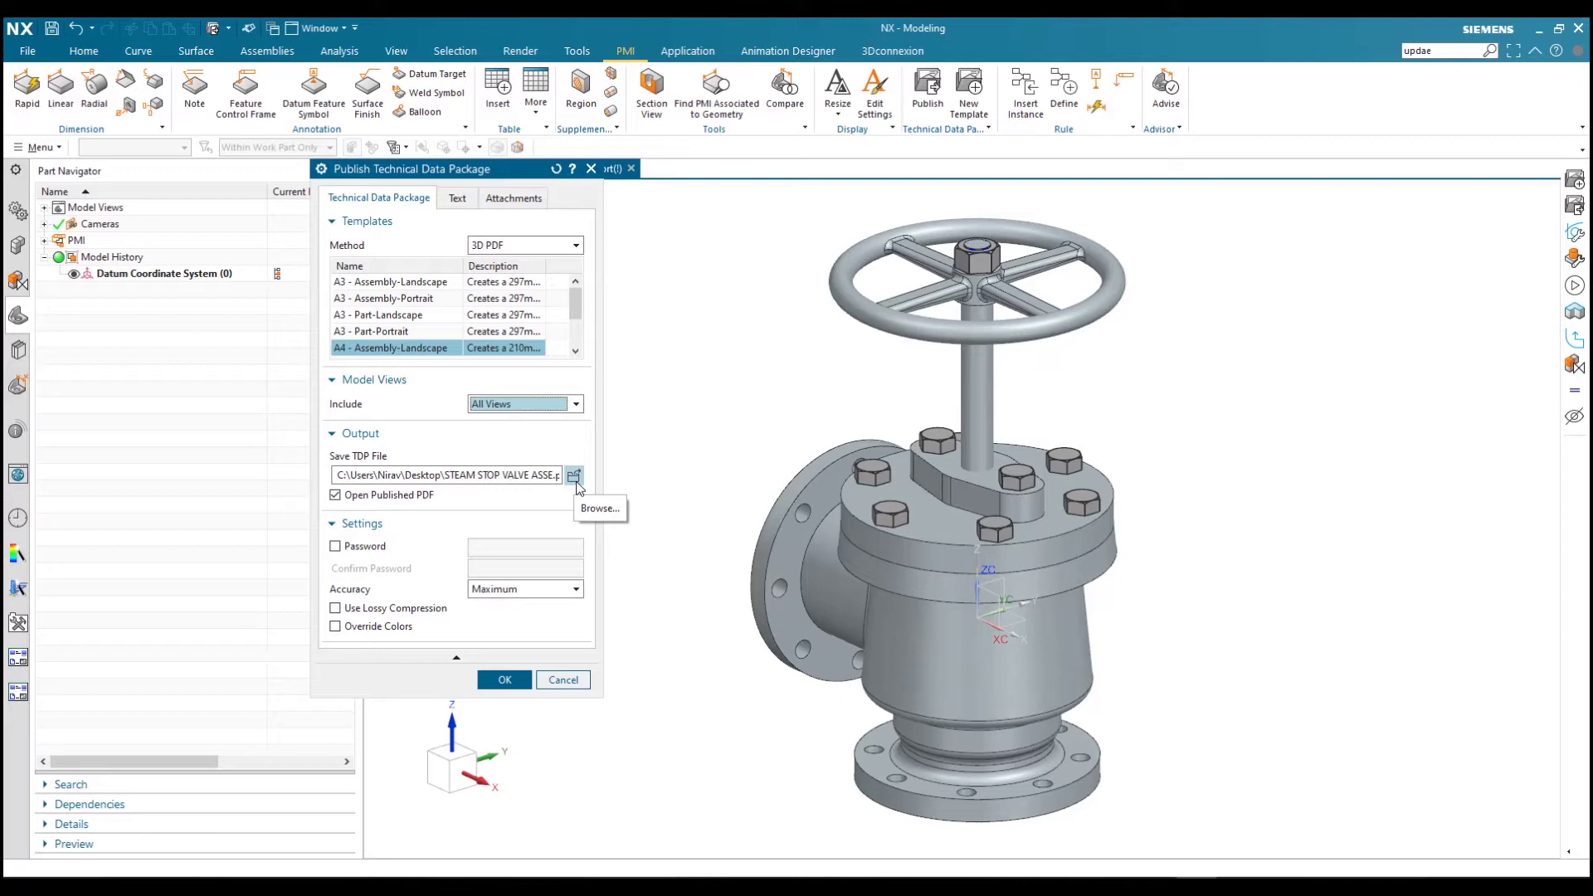
pyautogui.click(335, 547)
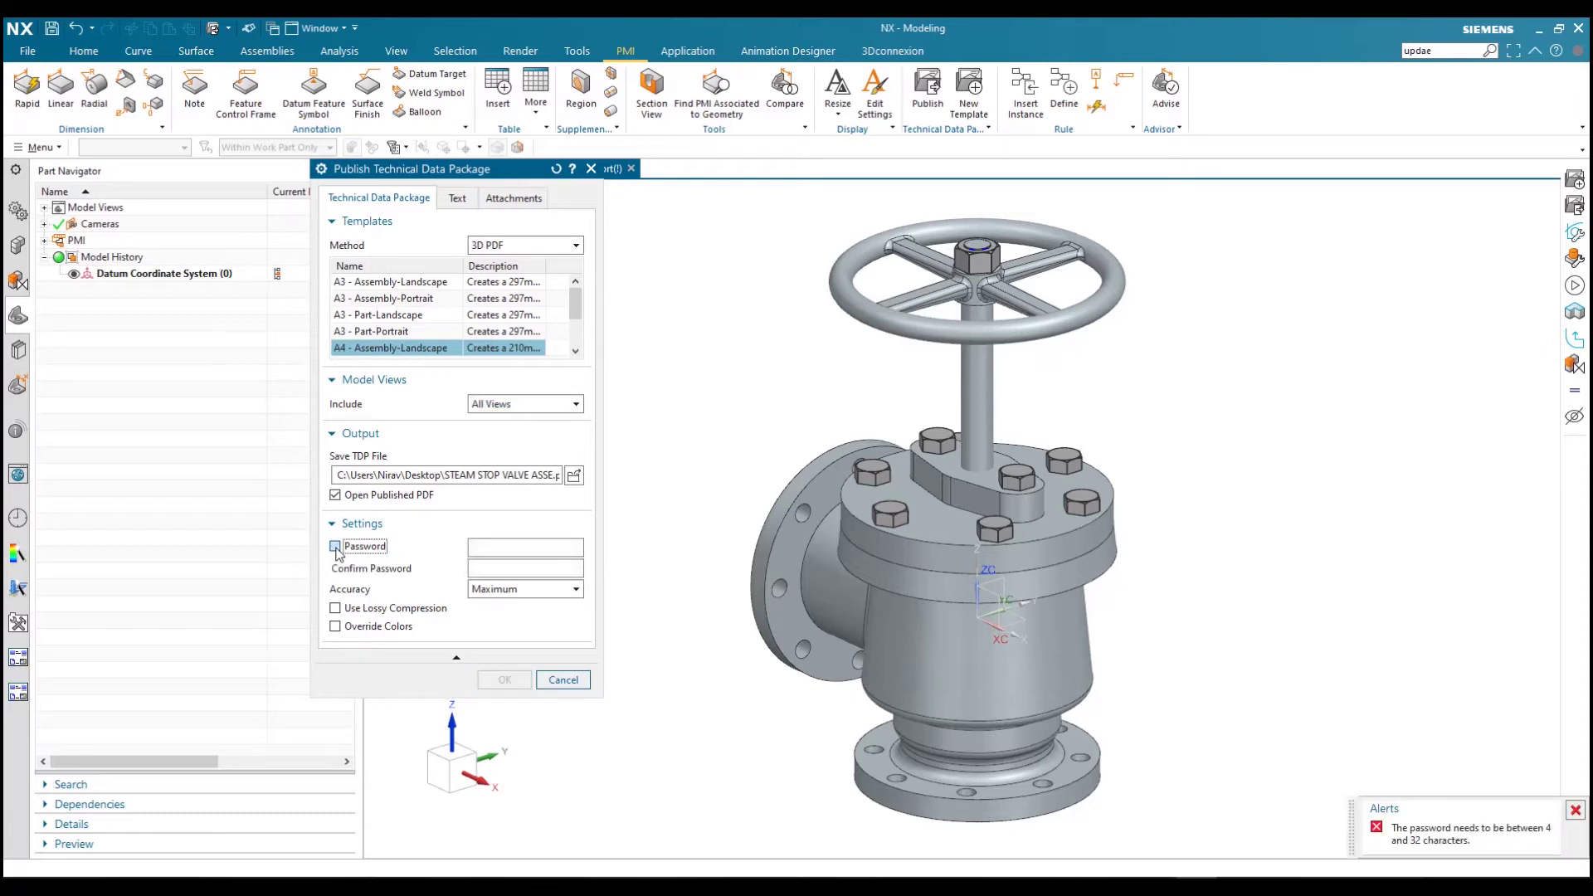
pyautogui.click(335, 547)
pyautogui.click(506, 683)
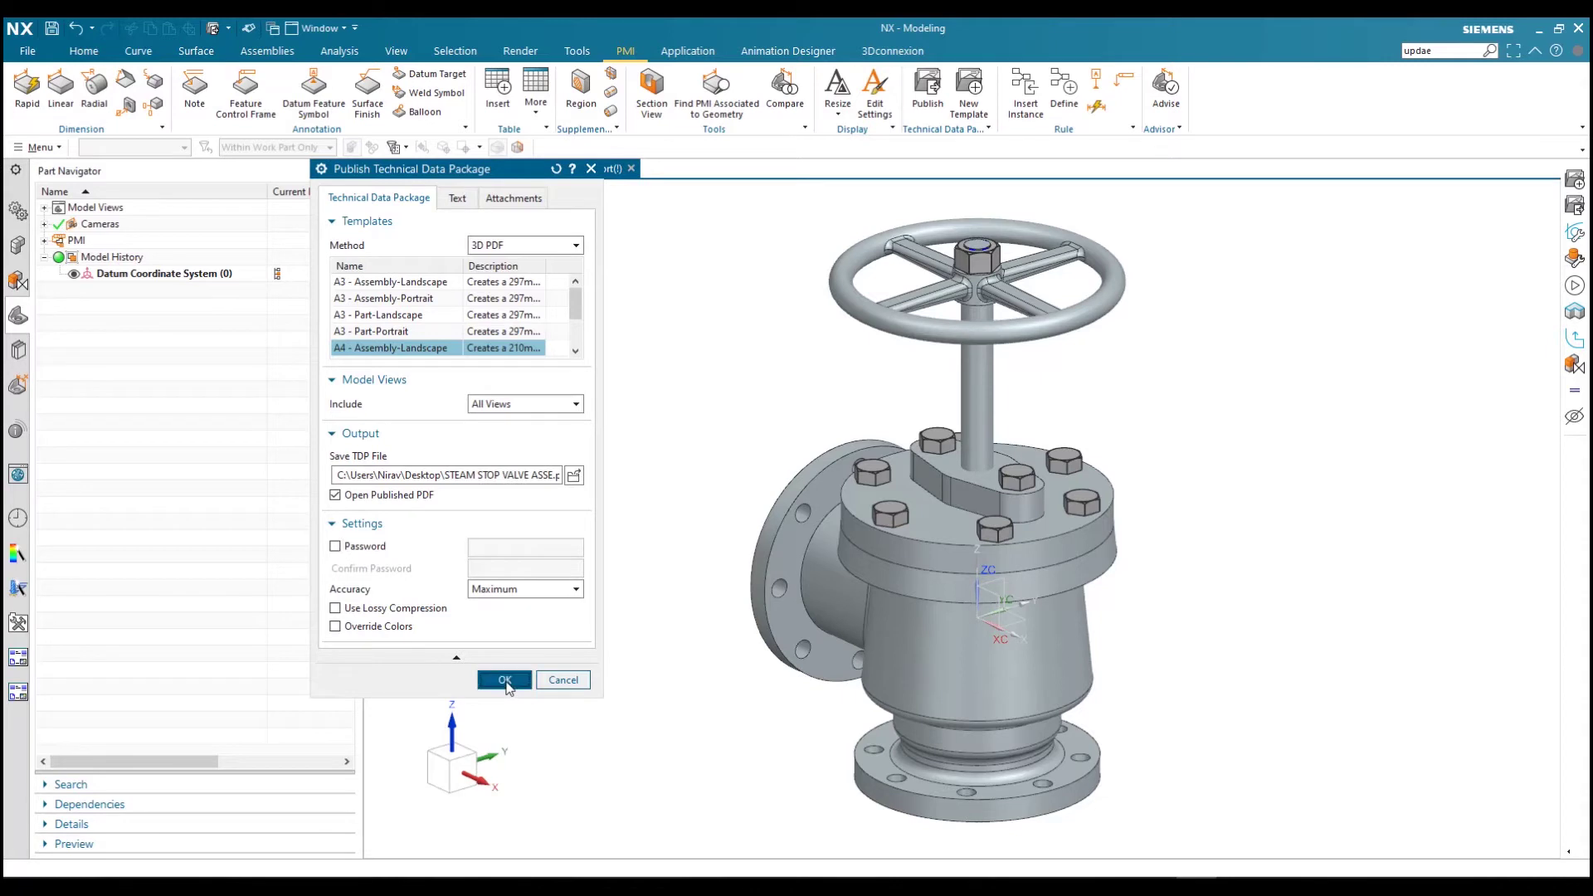
pyautogui.click(505, 681)
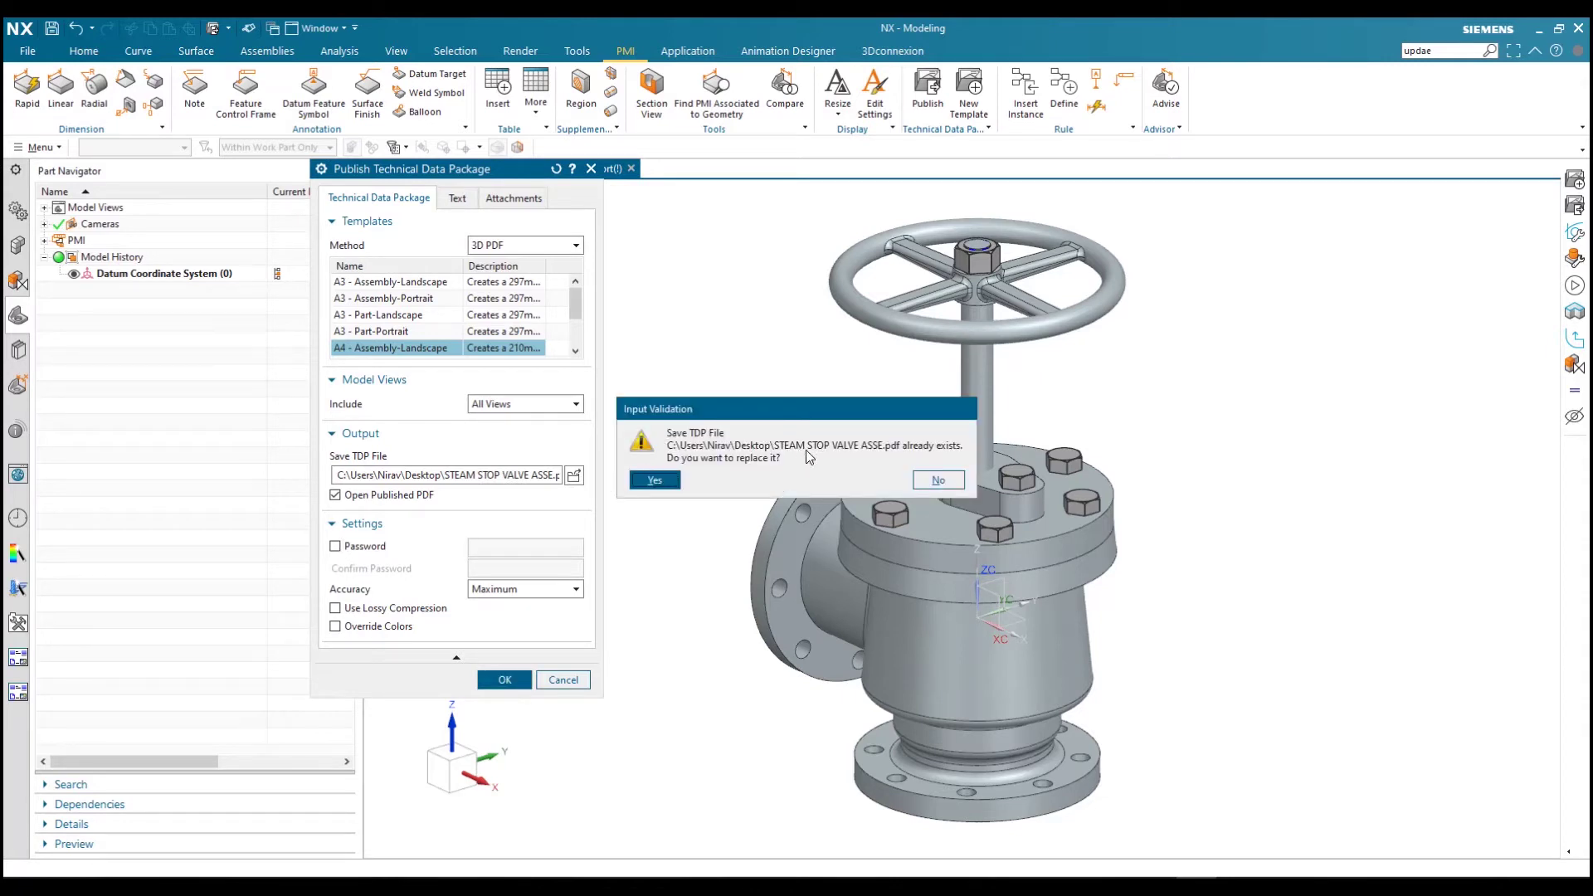
pyautogui.click(659, 483)
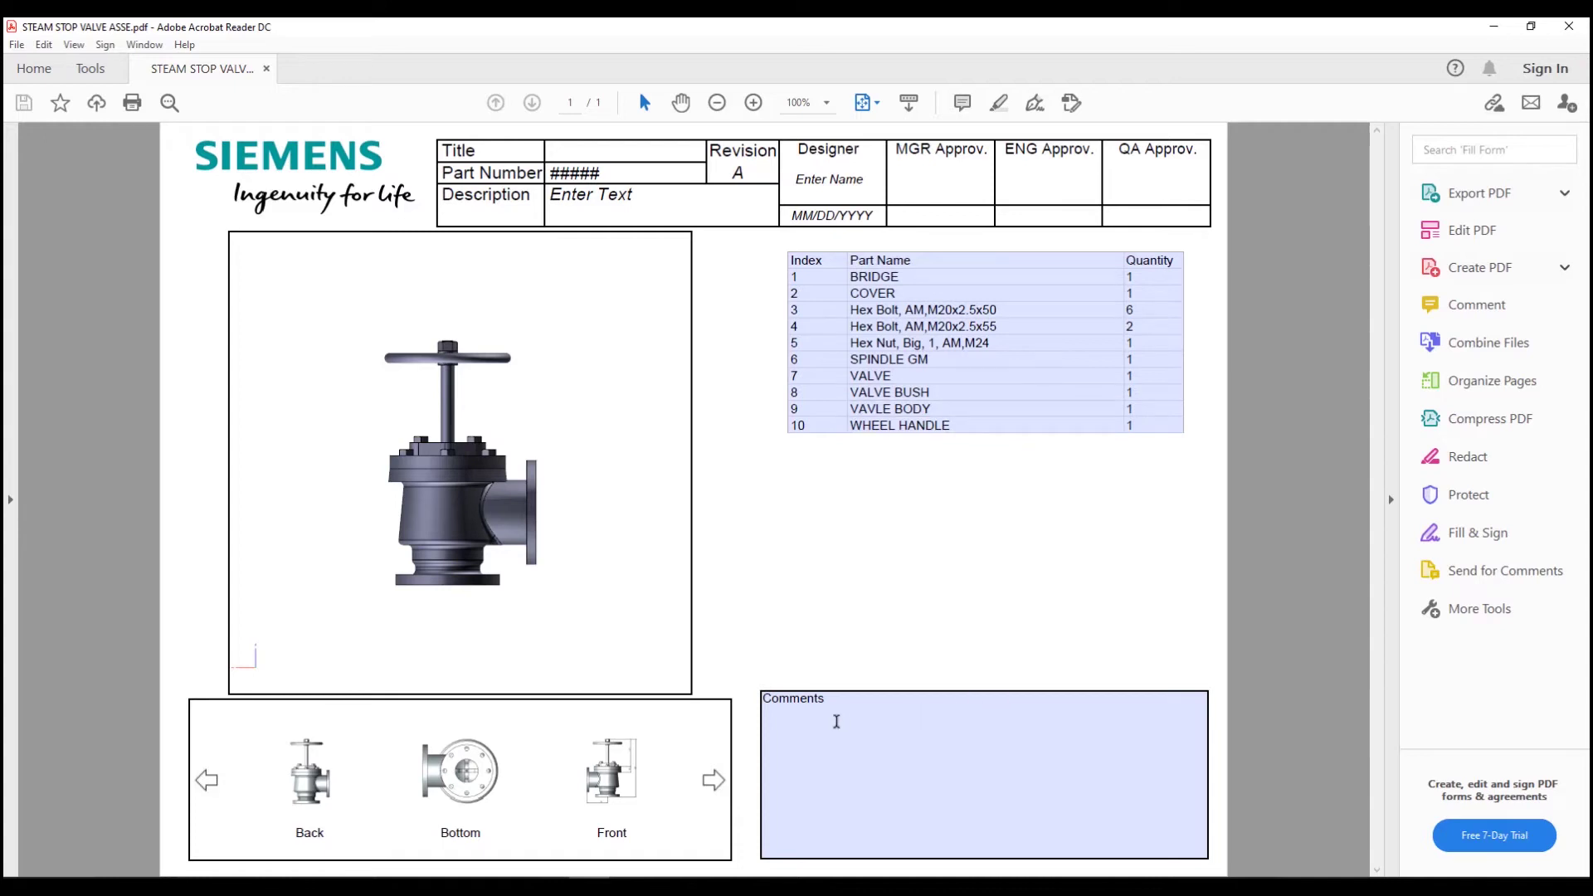
# Review the published PDF's comments area, parts list and Back, Bottom, Front and Isometric model views, and close the document
pyautogui.click(784, 729)
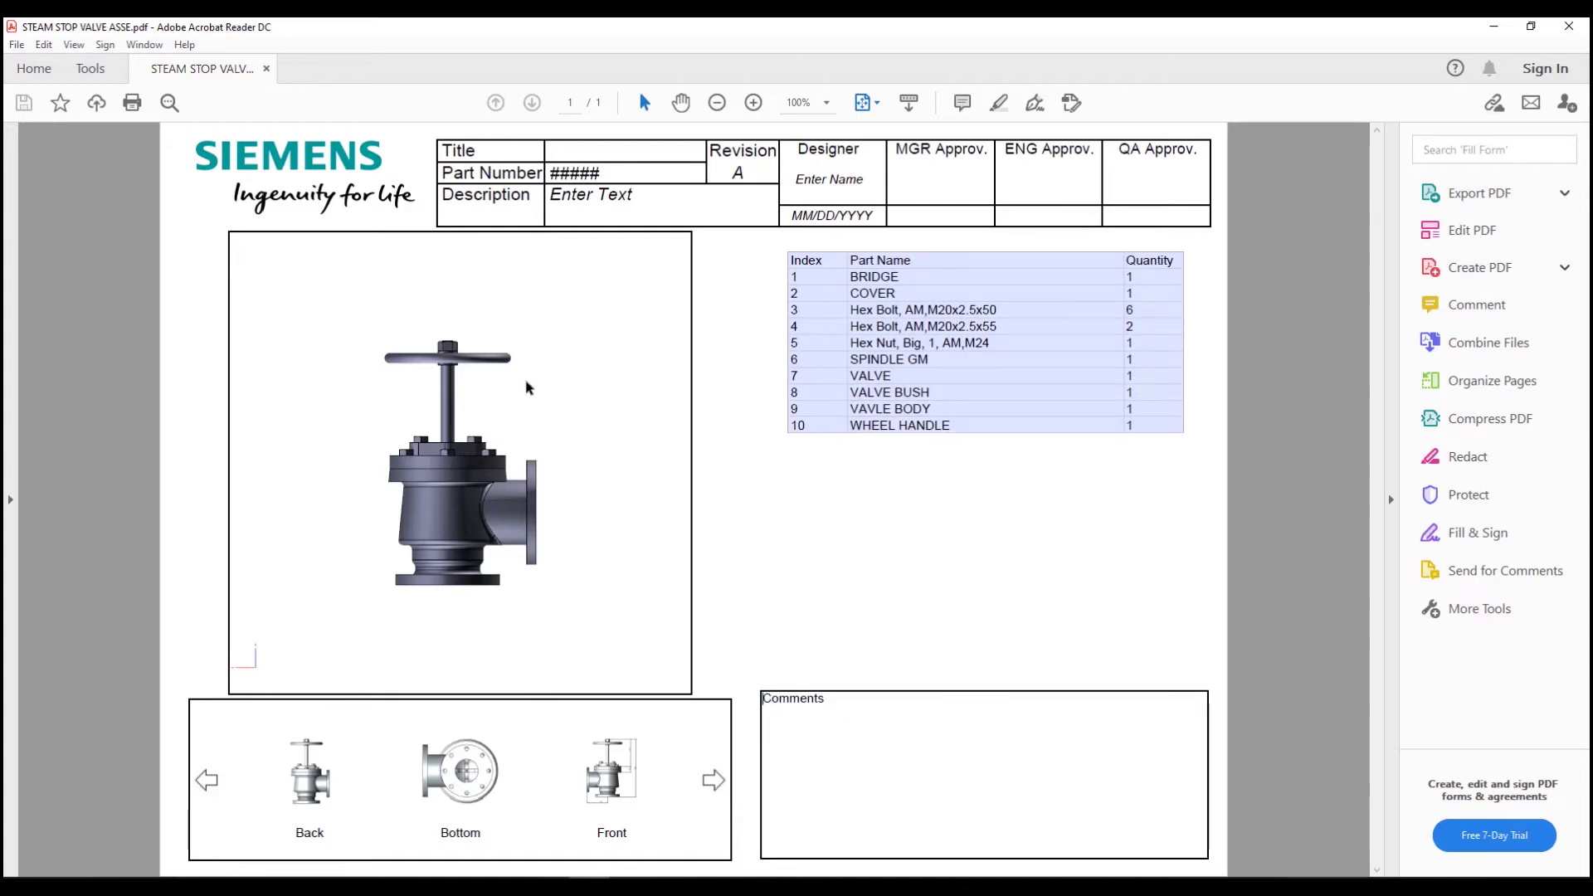
pyautogui.click(312, 793)
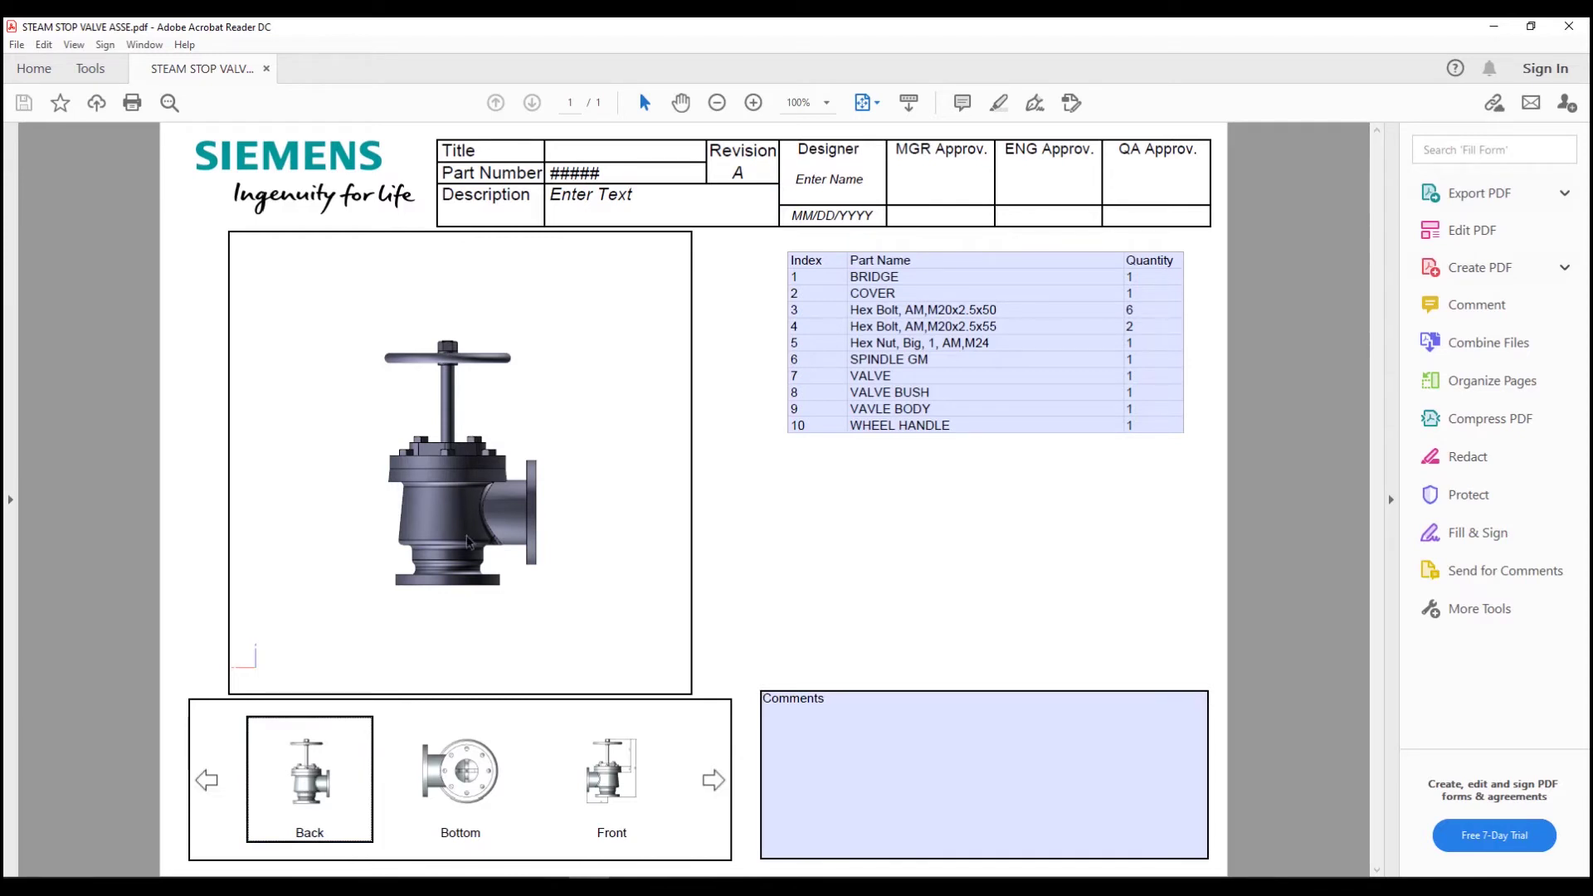
pyautogui.click(466, 813)
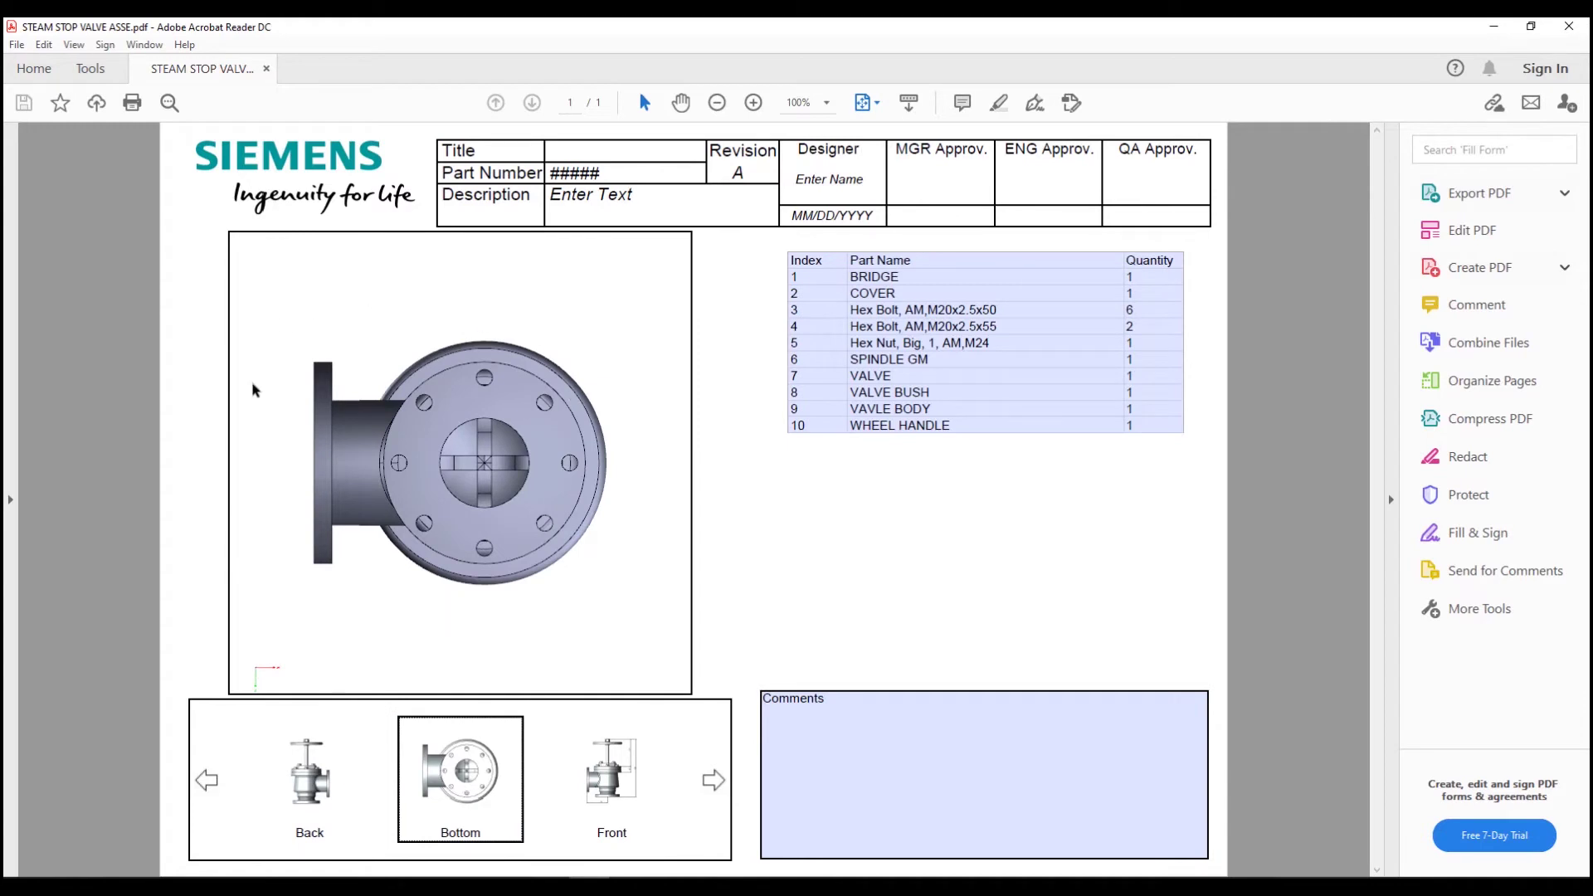
pyautogui.click(610, 782)
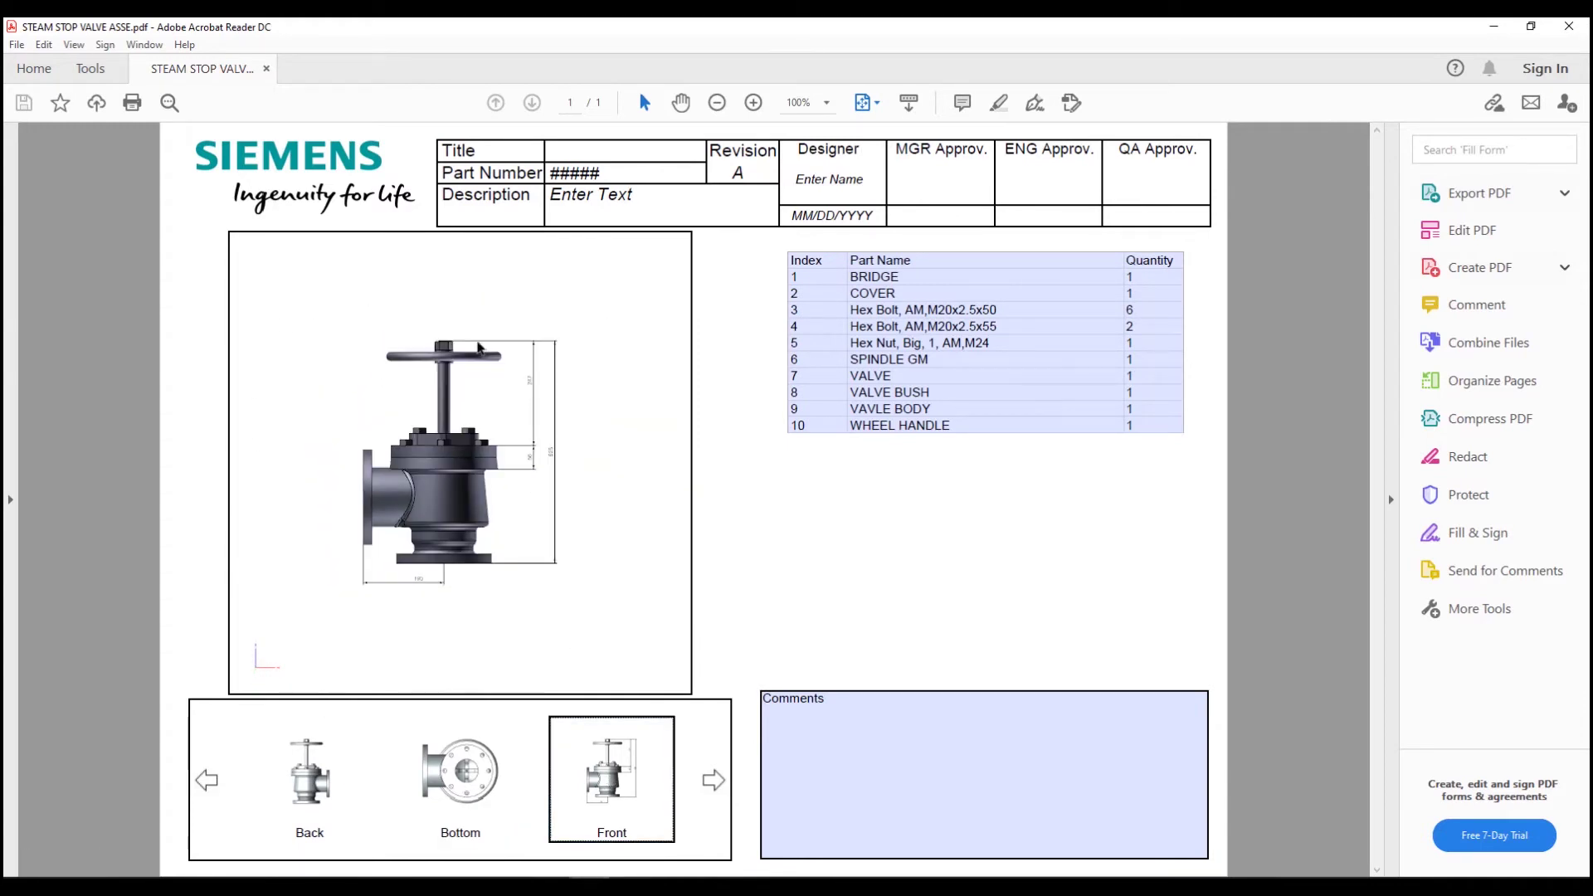
pyautogui.click(712, 782)
pyautogui.click(712, 782)
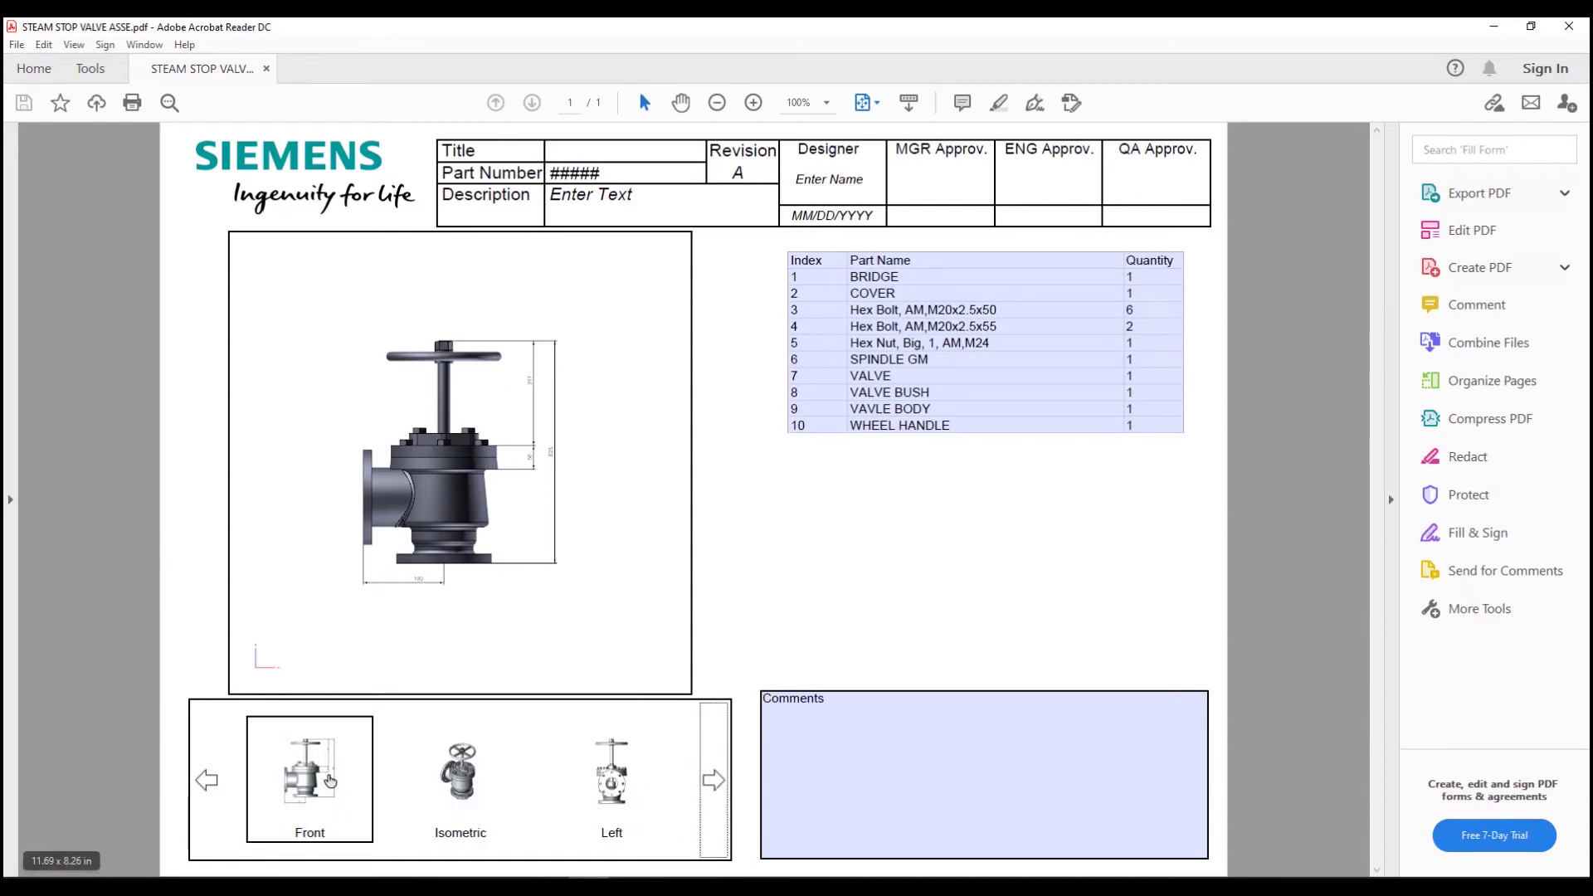
pyautogui.click(459, 780)
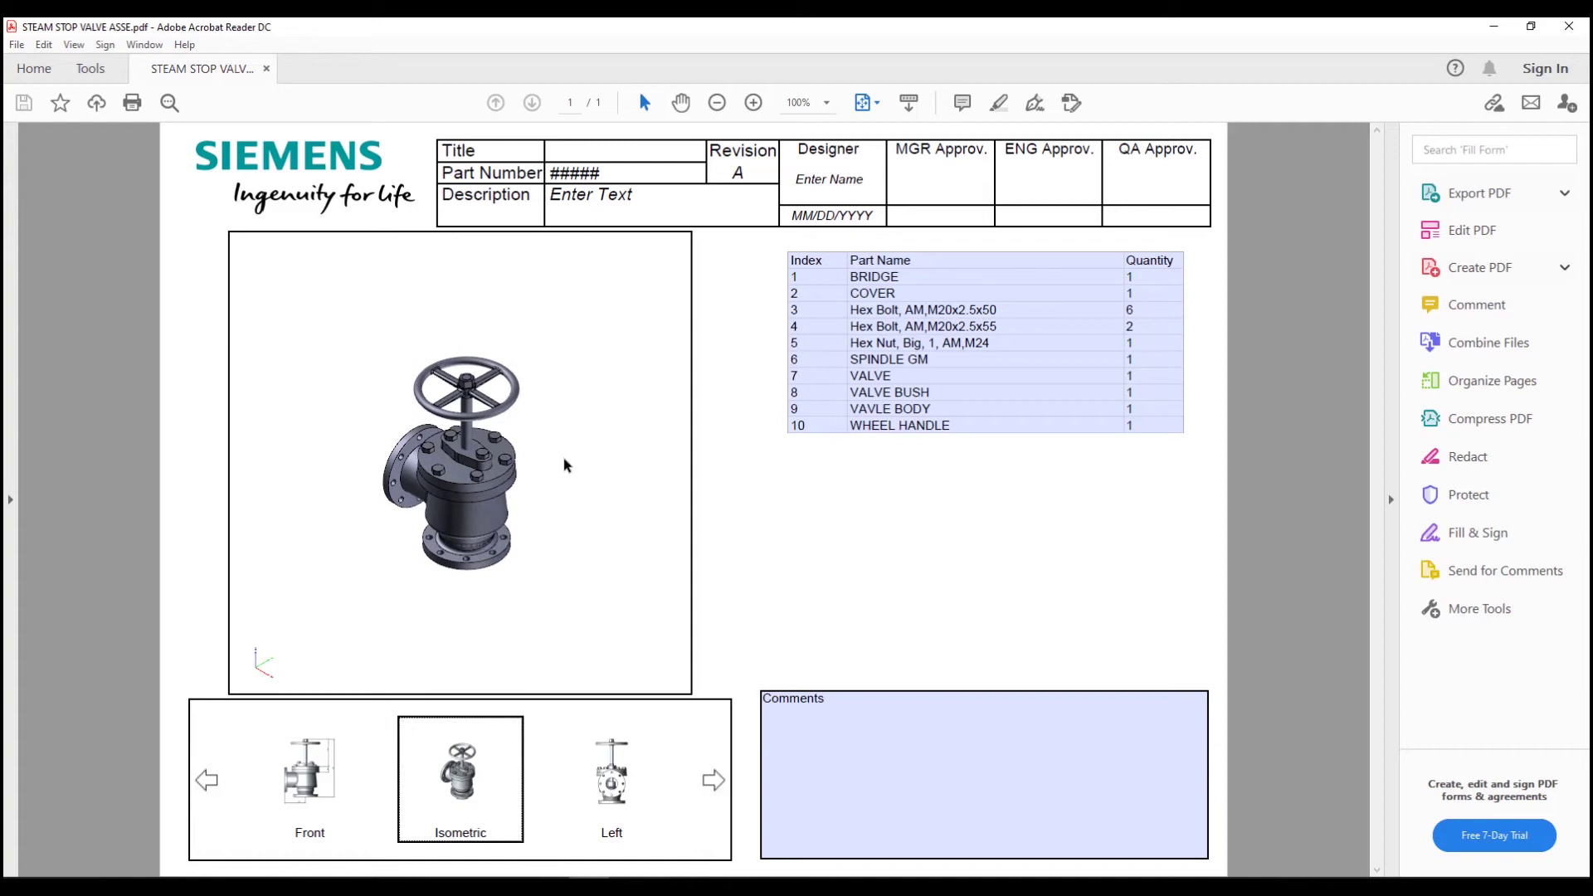
pyautogui.scroll(5, 524, 524)
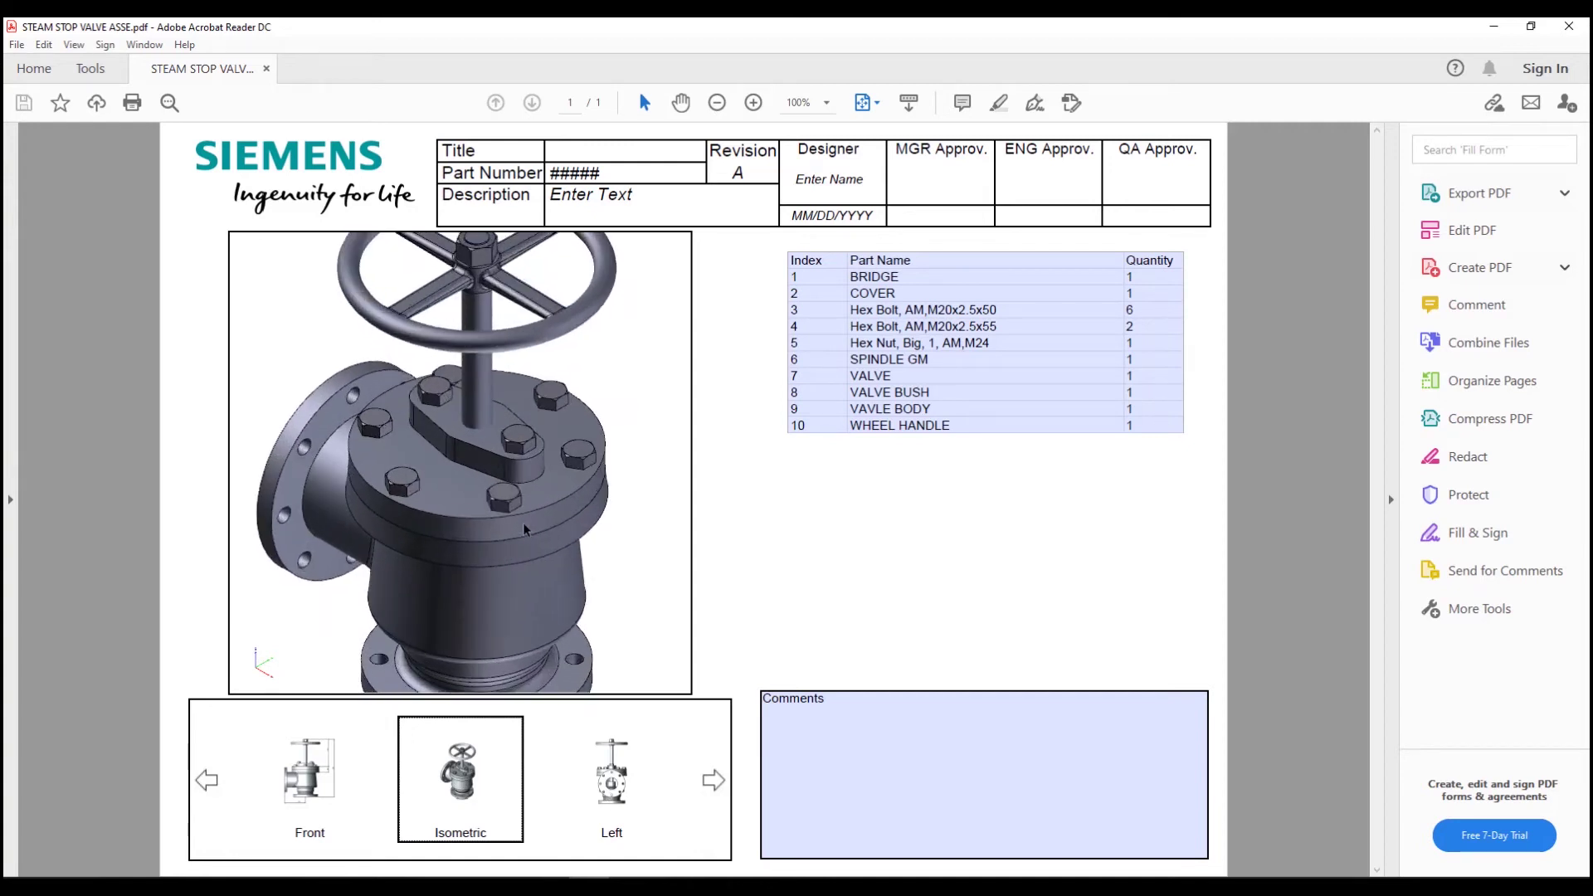
pyautogui.scroll(-5, 515, 523)
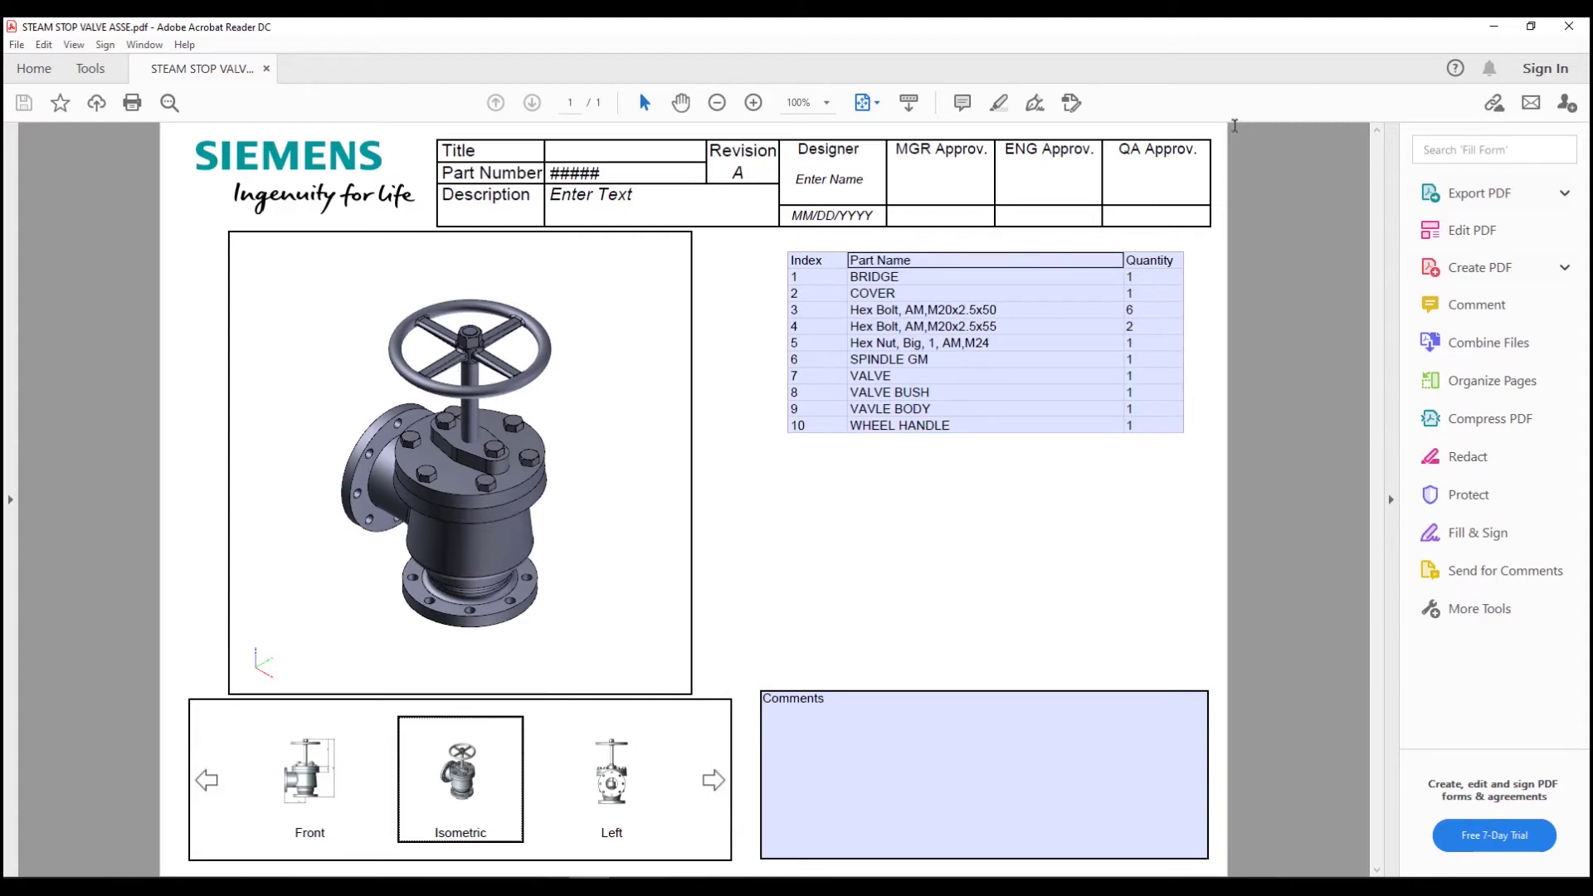
pyautogui.click(1139, 304)
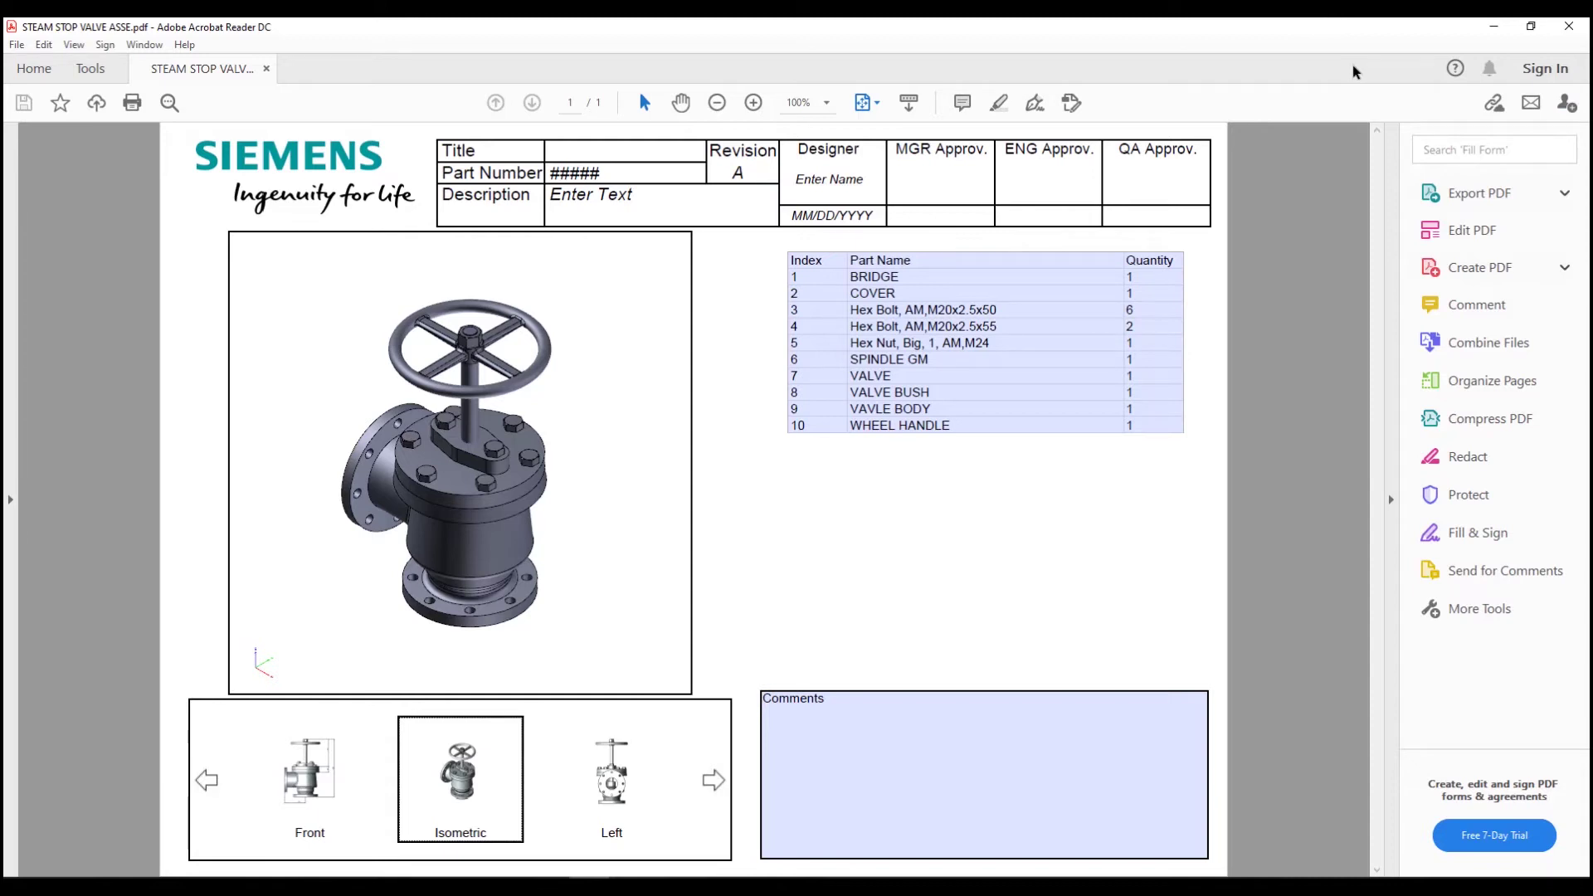
pyautogui.click(1581, 27)
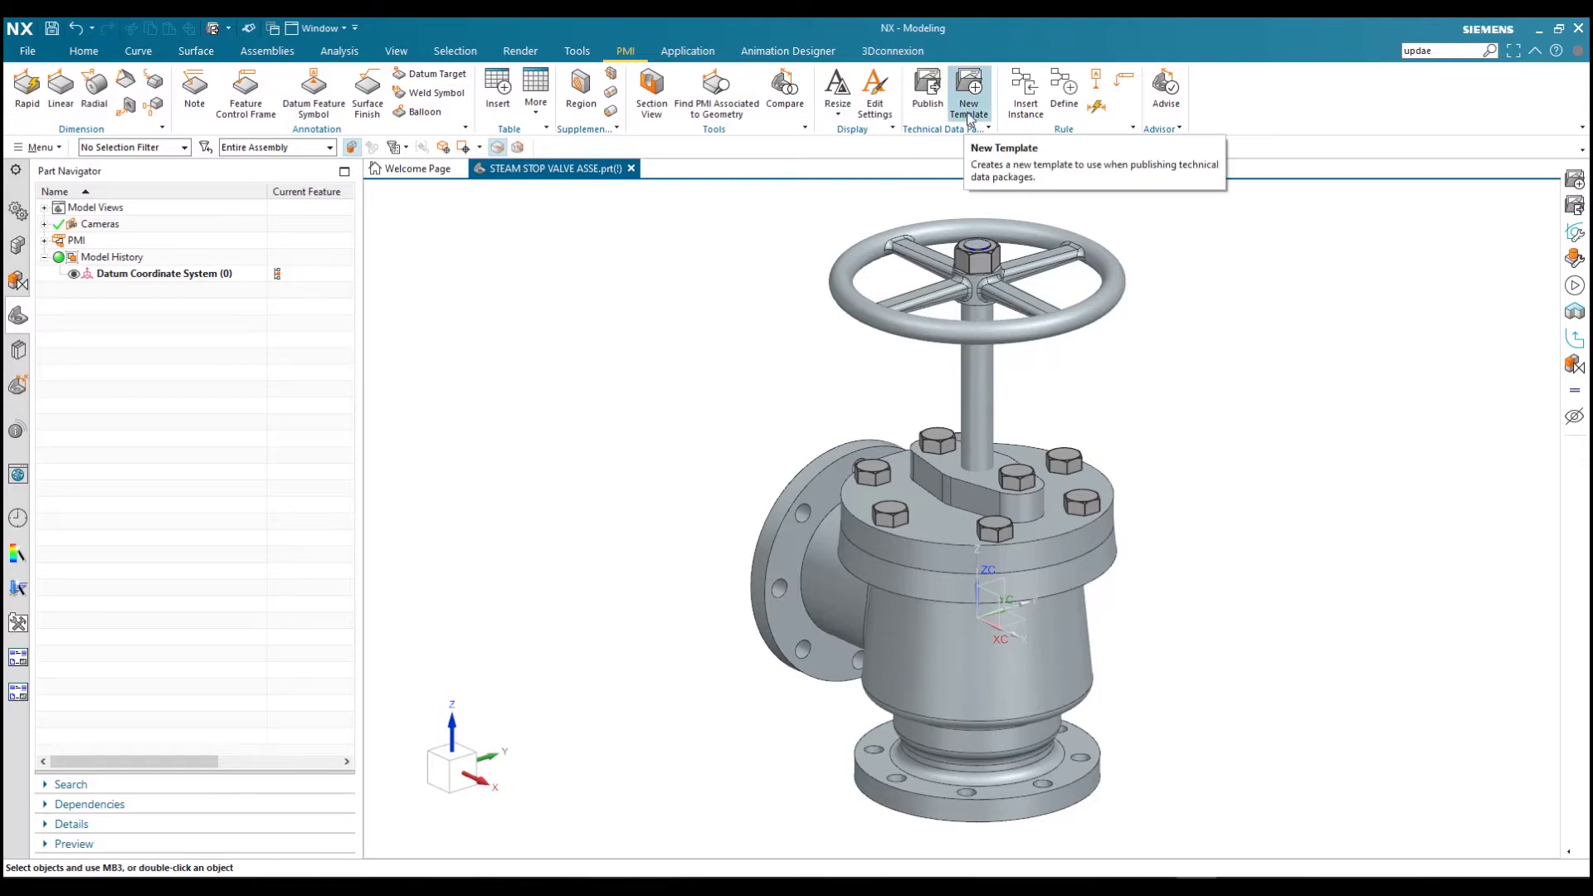
# Create a blank technical data package template in millimetres named A4_DF_PMI_Assembly_Landscape.prt with an A4 - 210 x 297 landscape page named Page 1
pyautogui.click(968, 119)
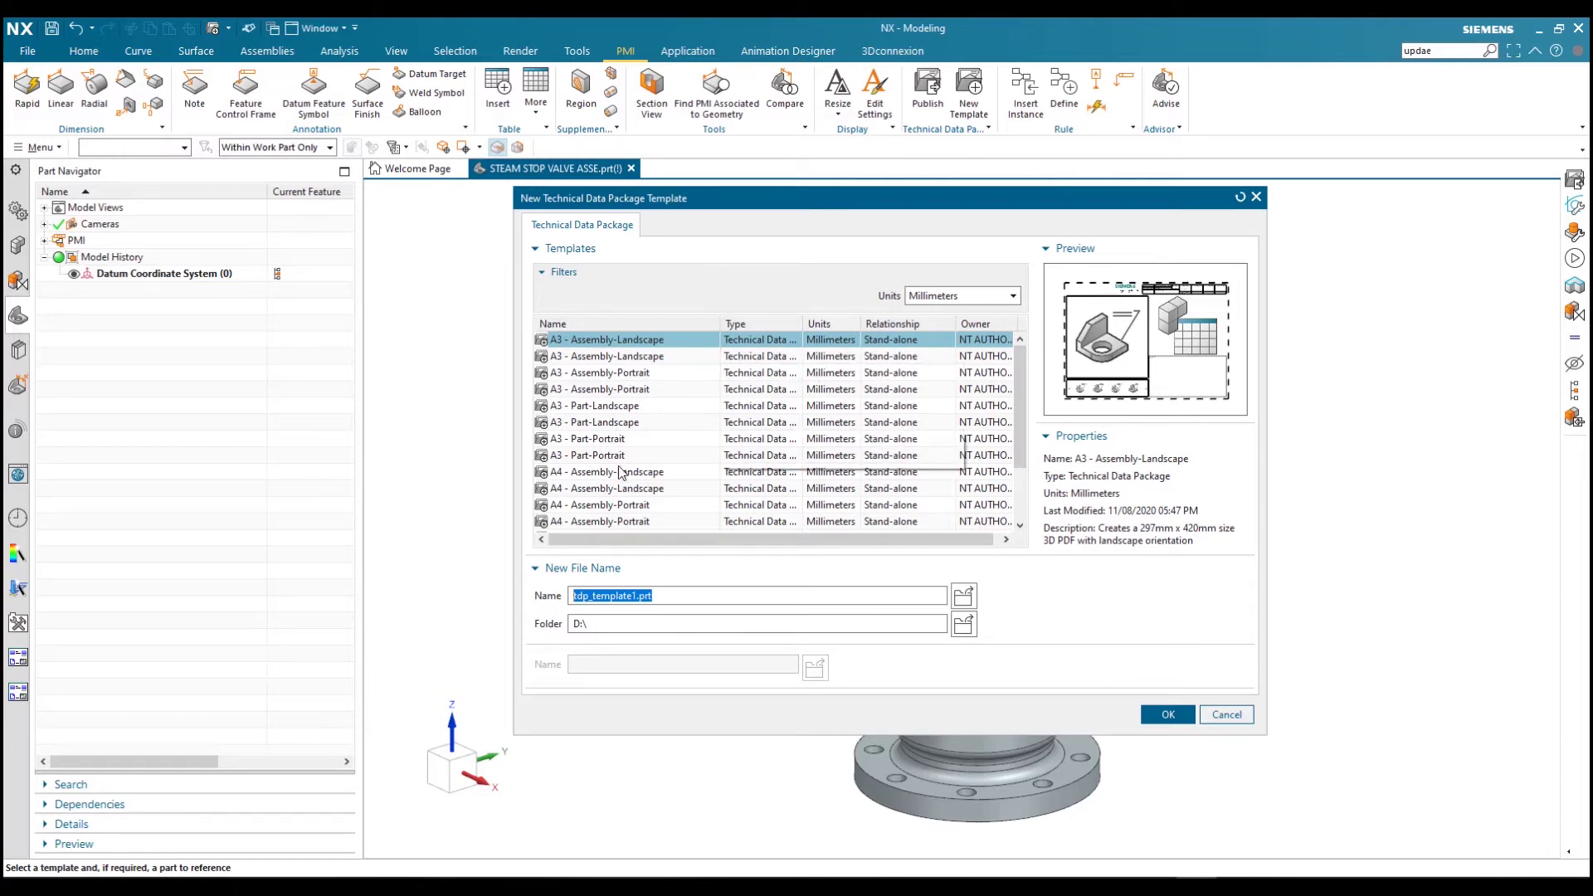
pyautogui.moveTo(620, 472)
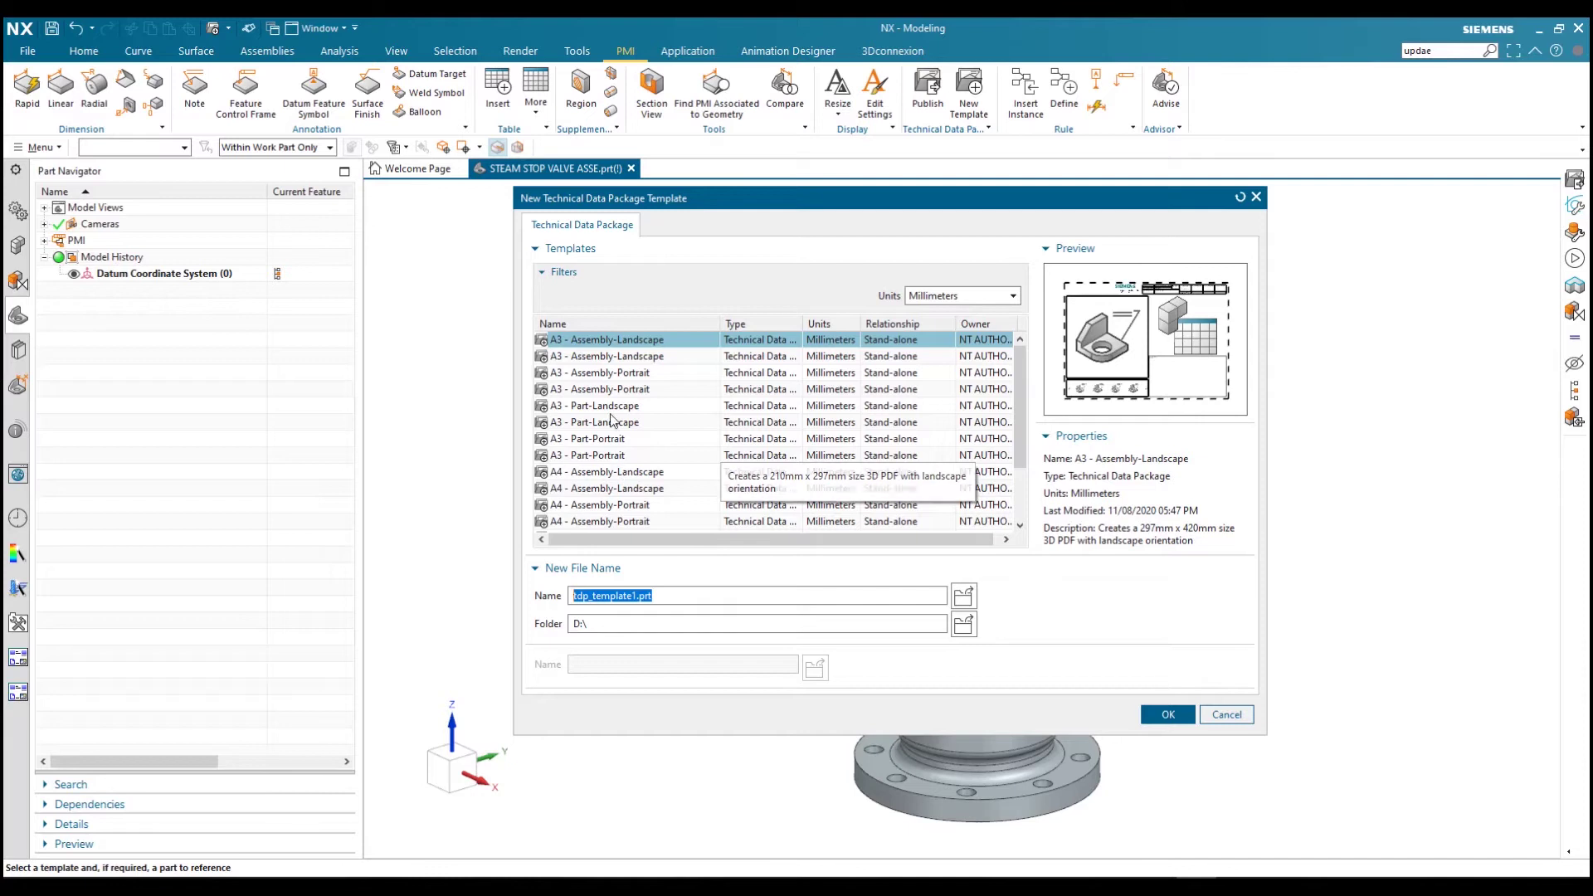
pyautogui.scroll(-2, 664, 508)
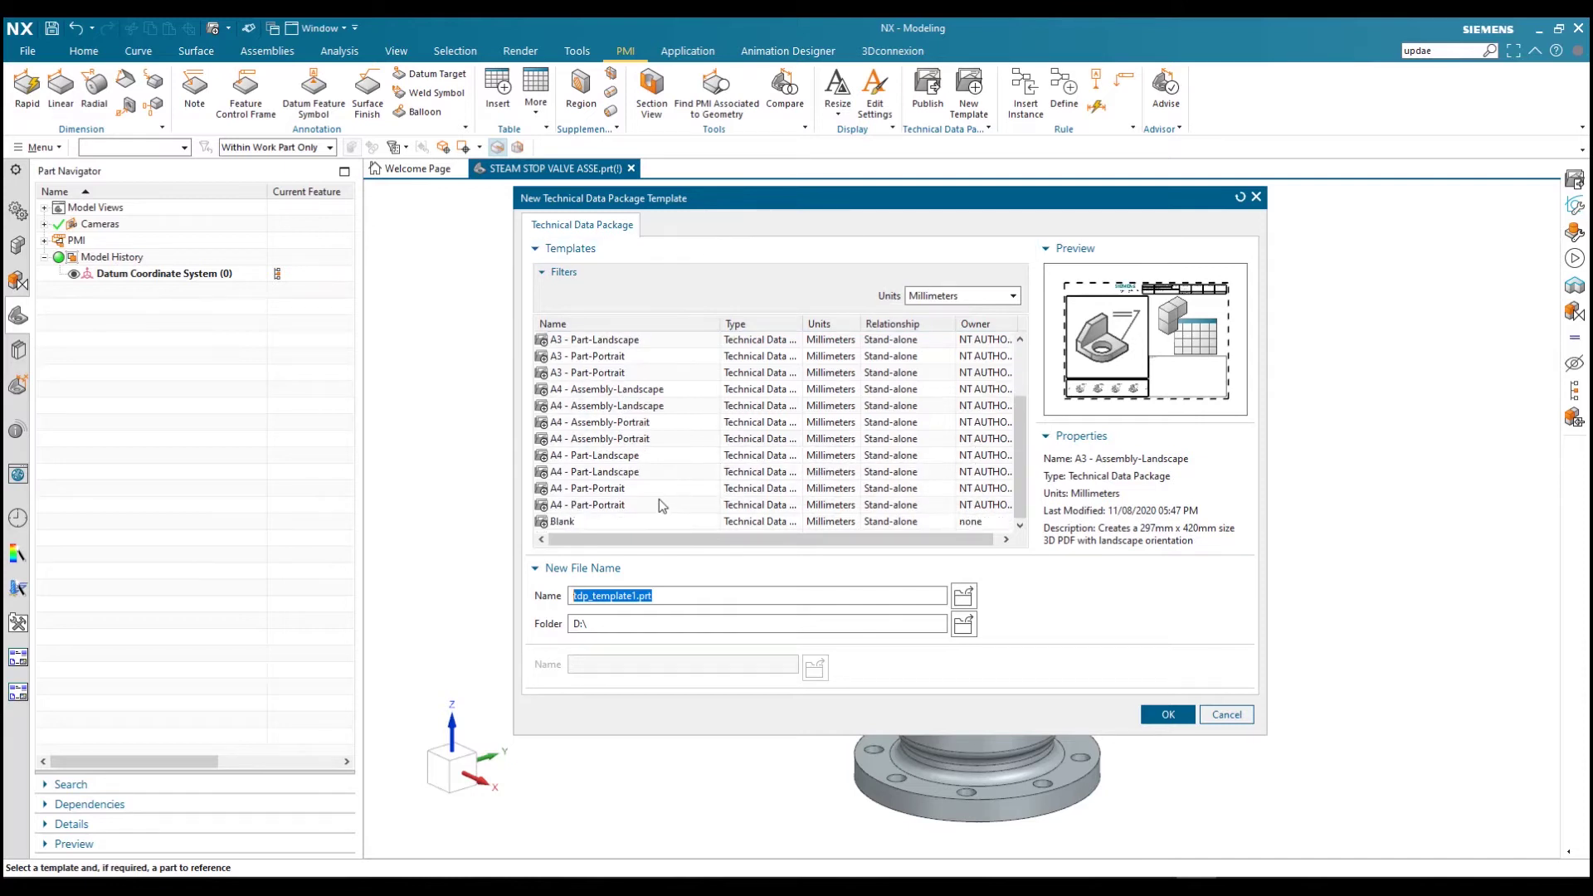
pyautogui.click(585, 526)
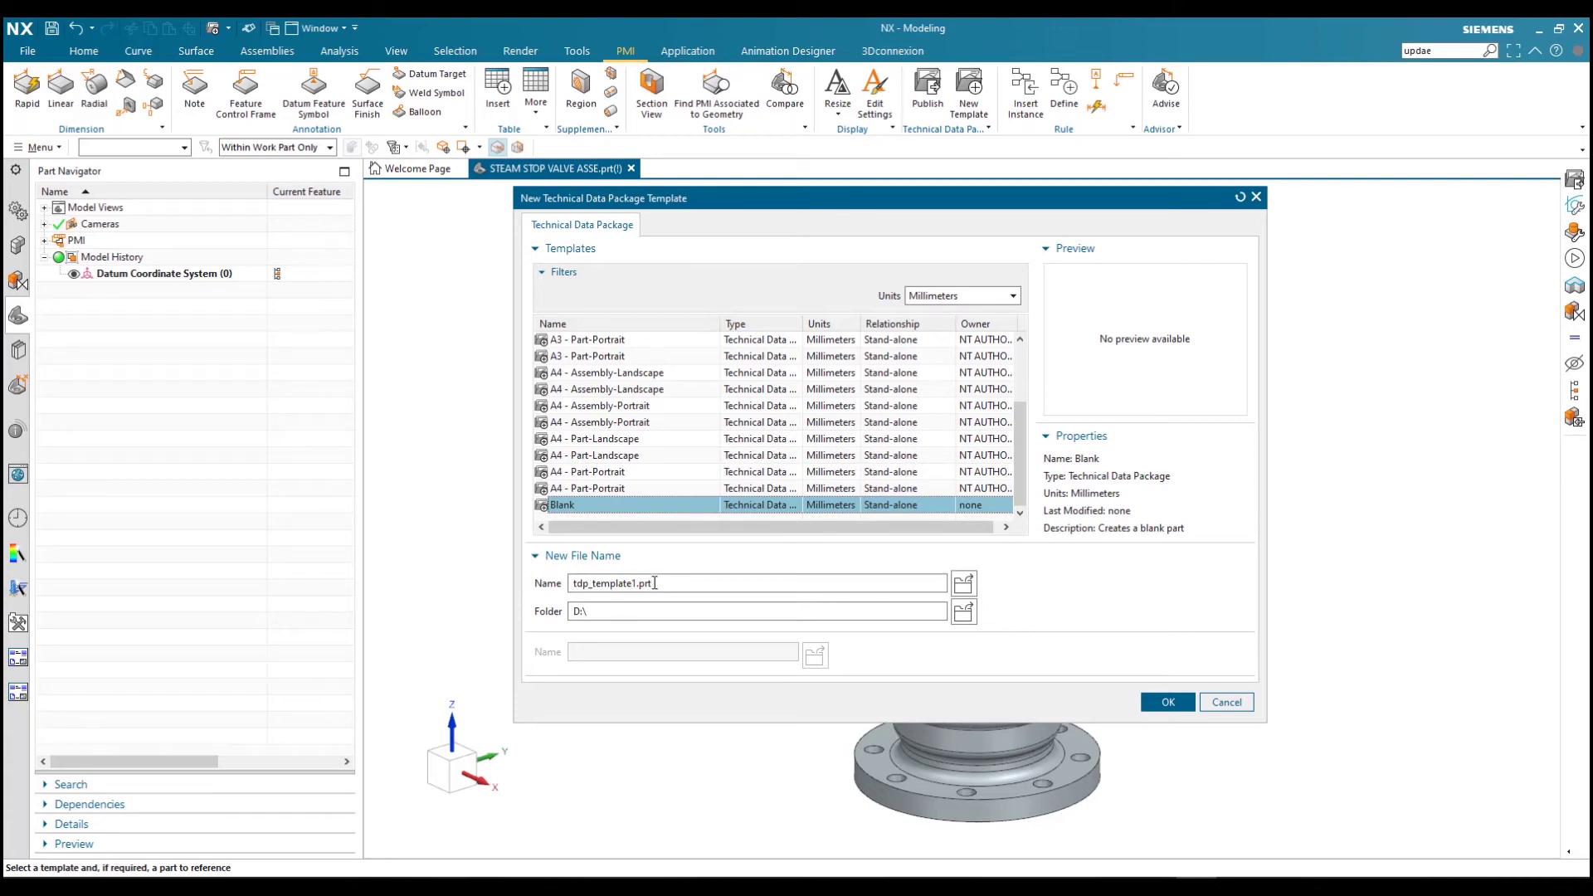
pyautogui.moveTo(637, 584); pyautogui.dragTo(555, 595)
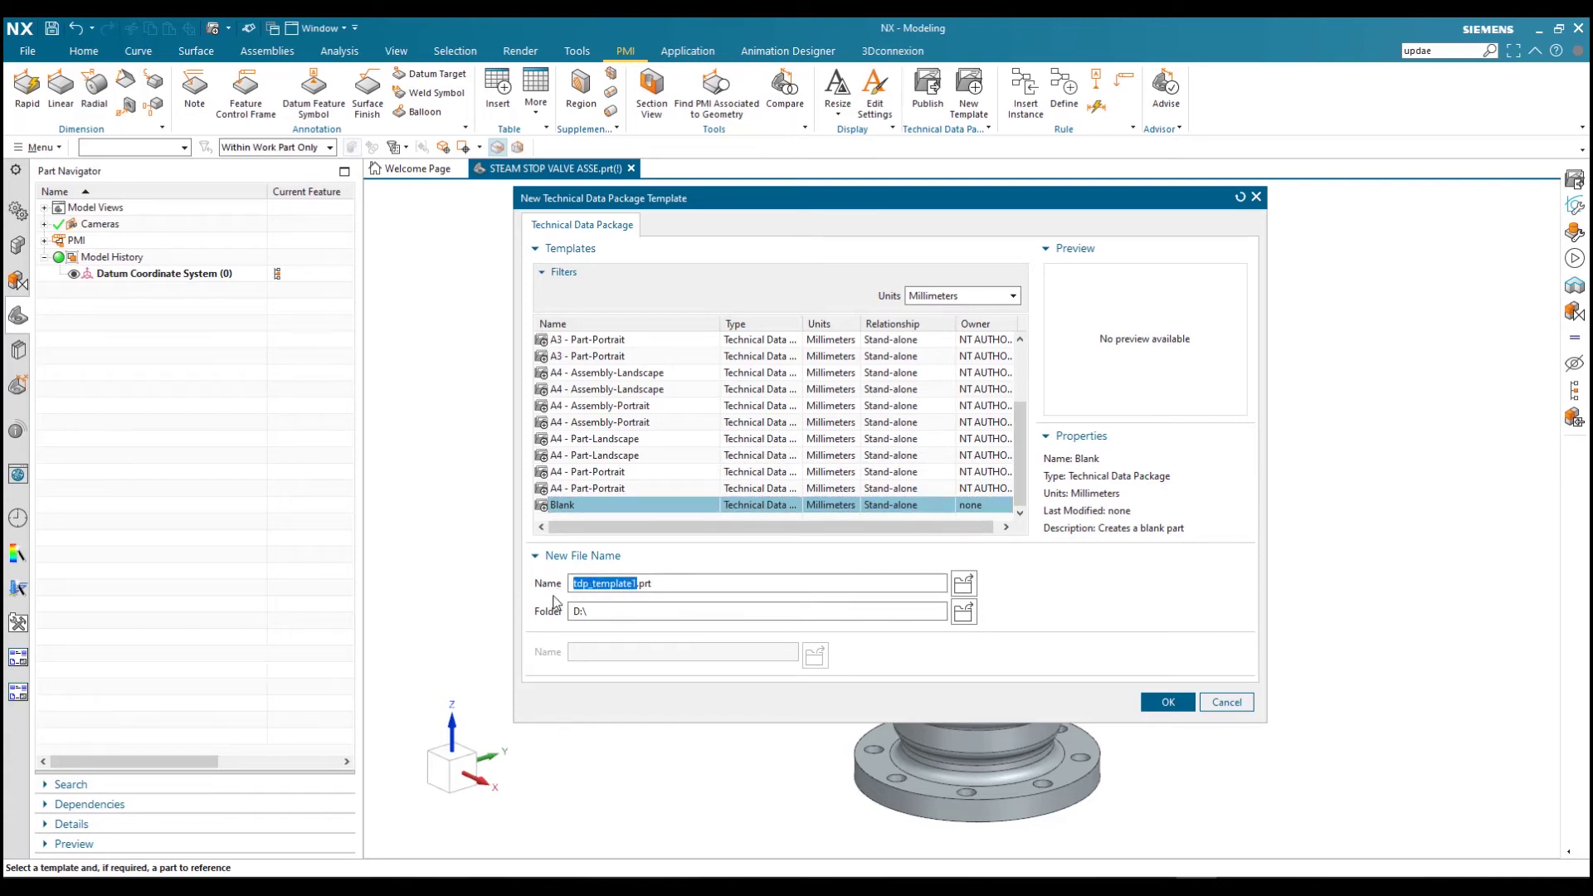
pyautogui.write('D')
pyautogui.write('A4_DF')
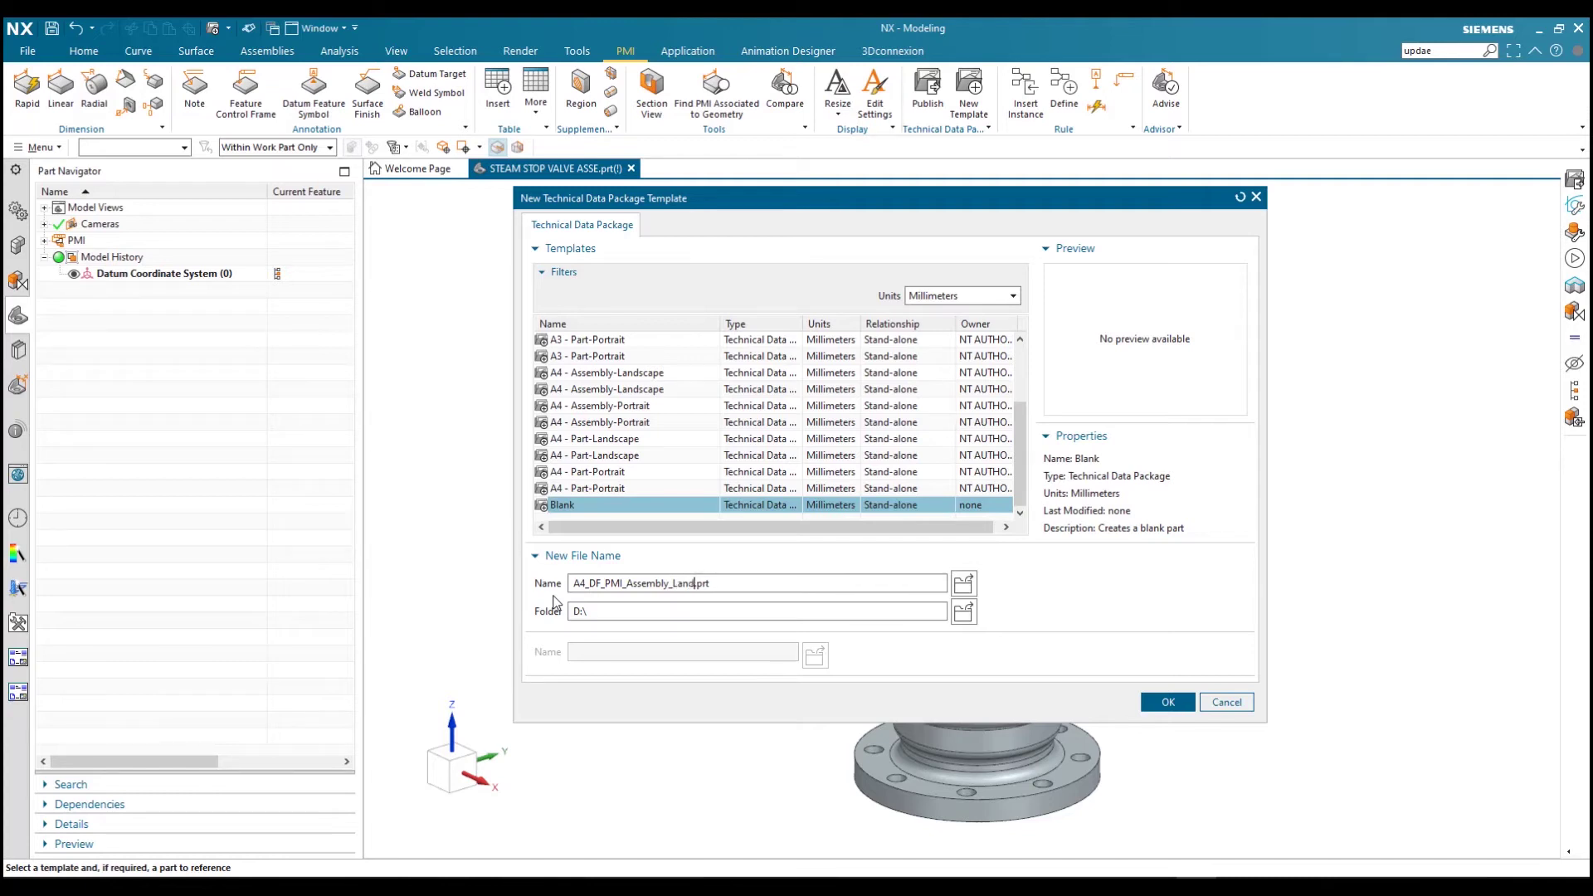
pyautogui.write('ape')
pyautogui.click(1166, 703)
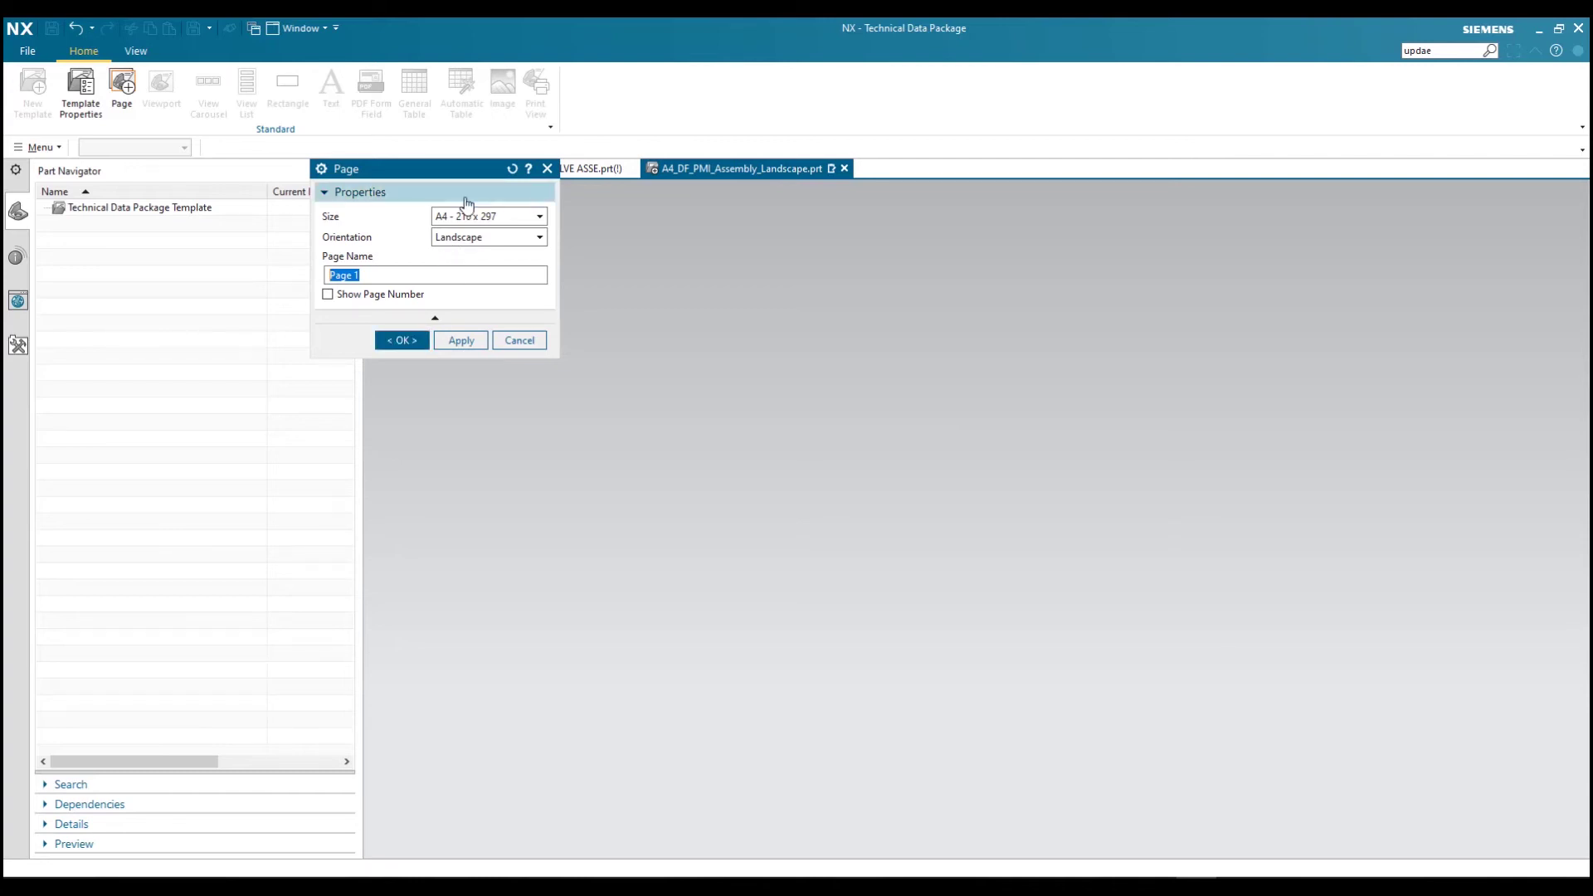
pyautogui.click(393, 344)
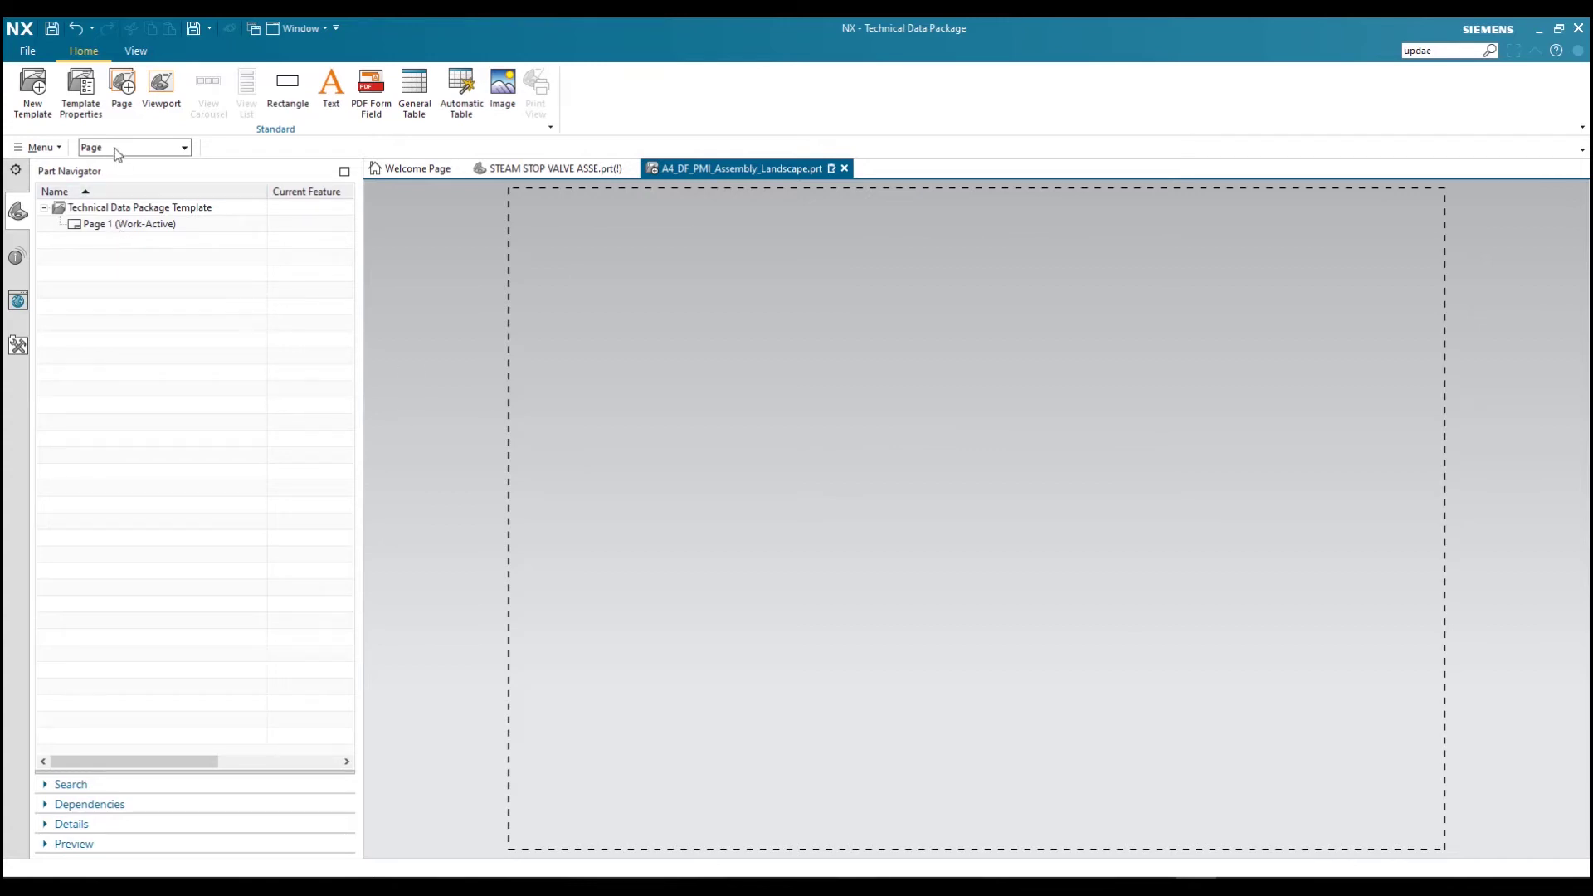
# Check the template's properties without changing them and place a viewport about 115 mm square, centred at X 76, Y 121 on the page
pyautogui.click(73, 113)
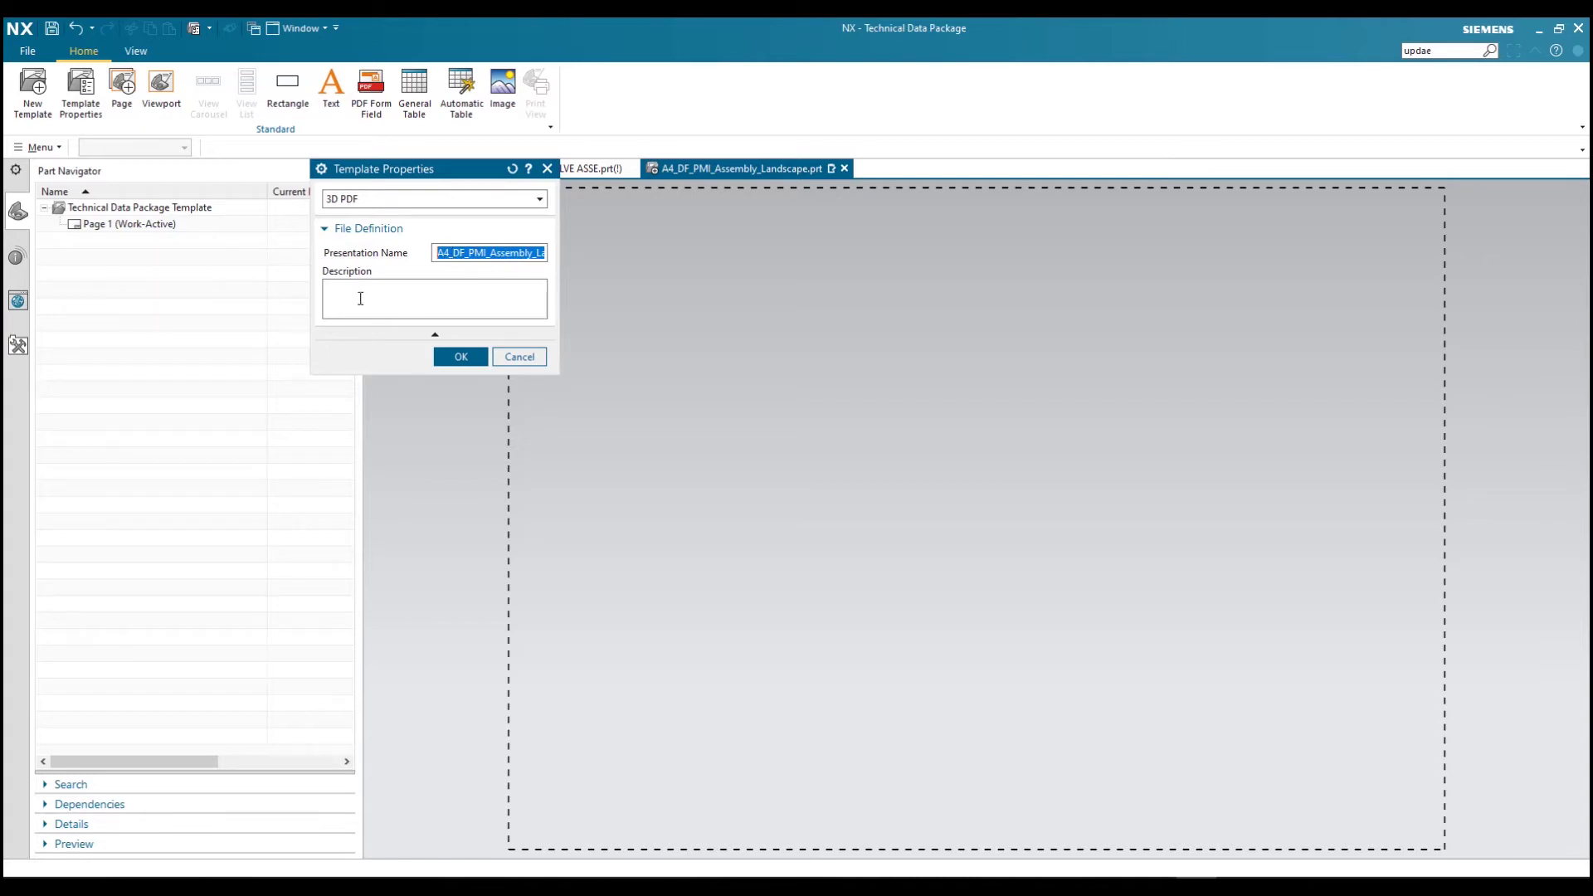
pyautogui.click(514, 358)
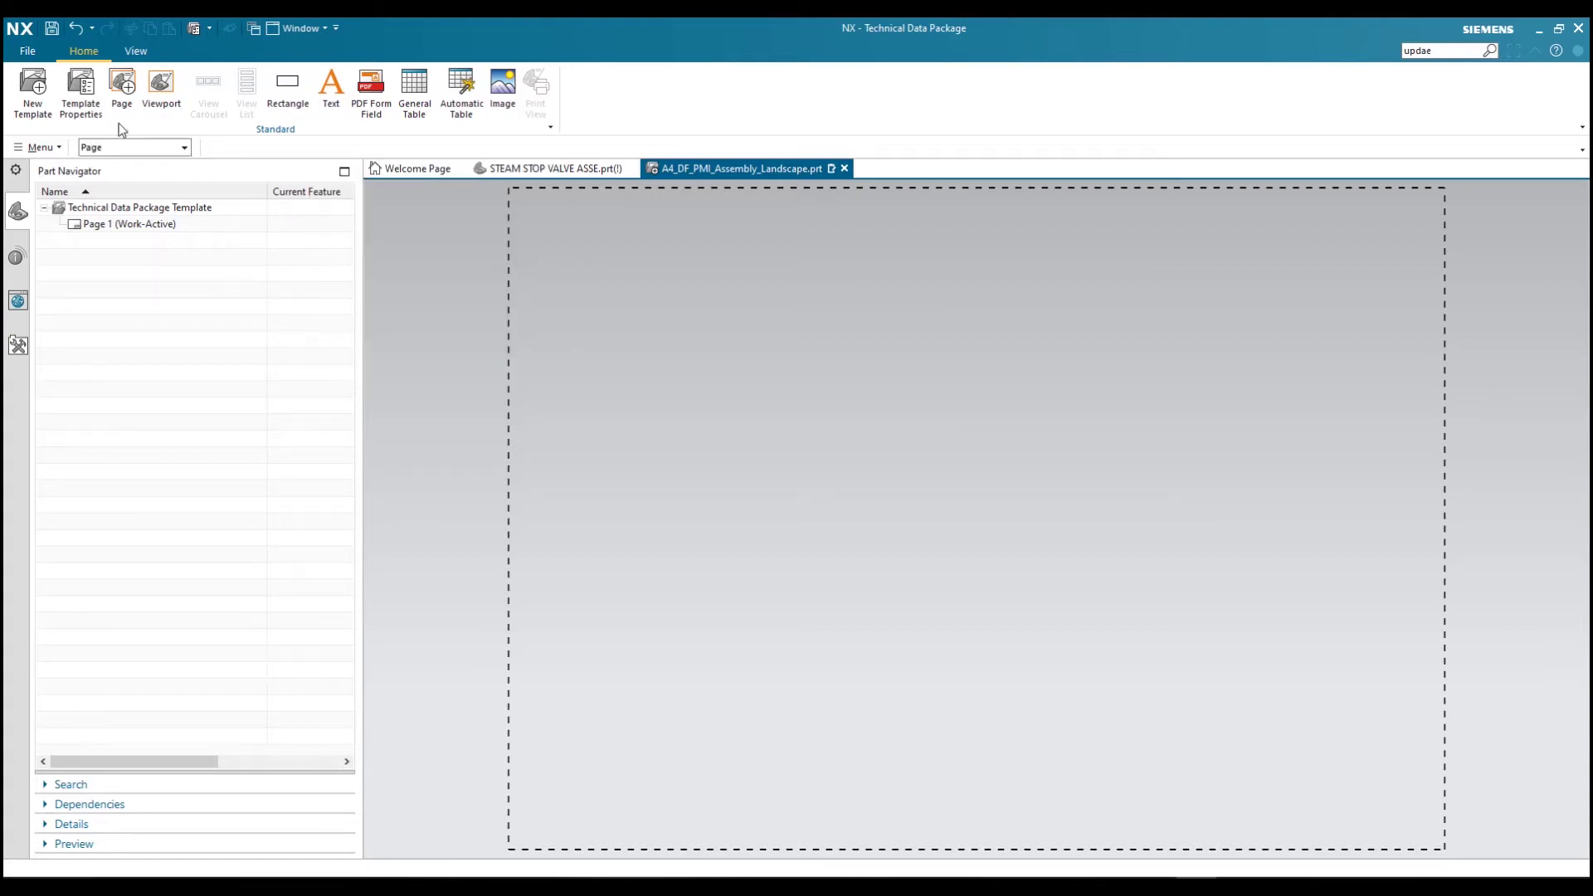
pyautogui.click(157, 105)
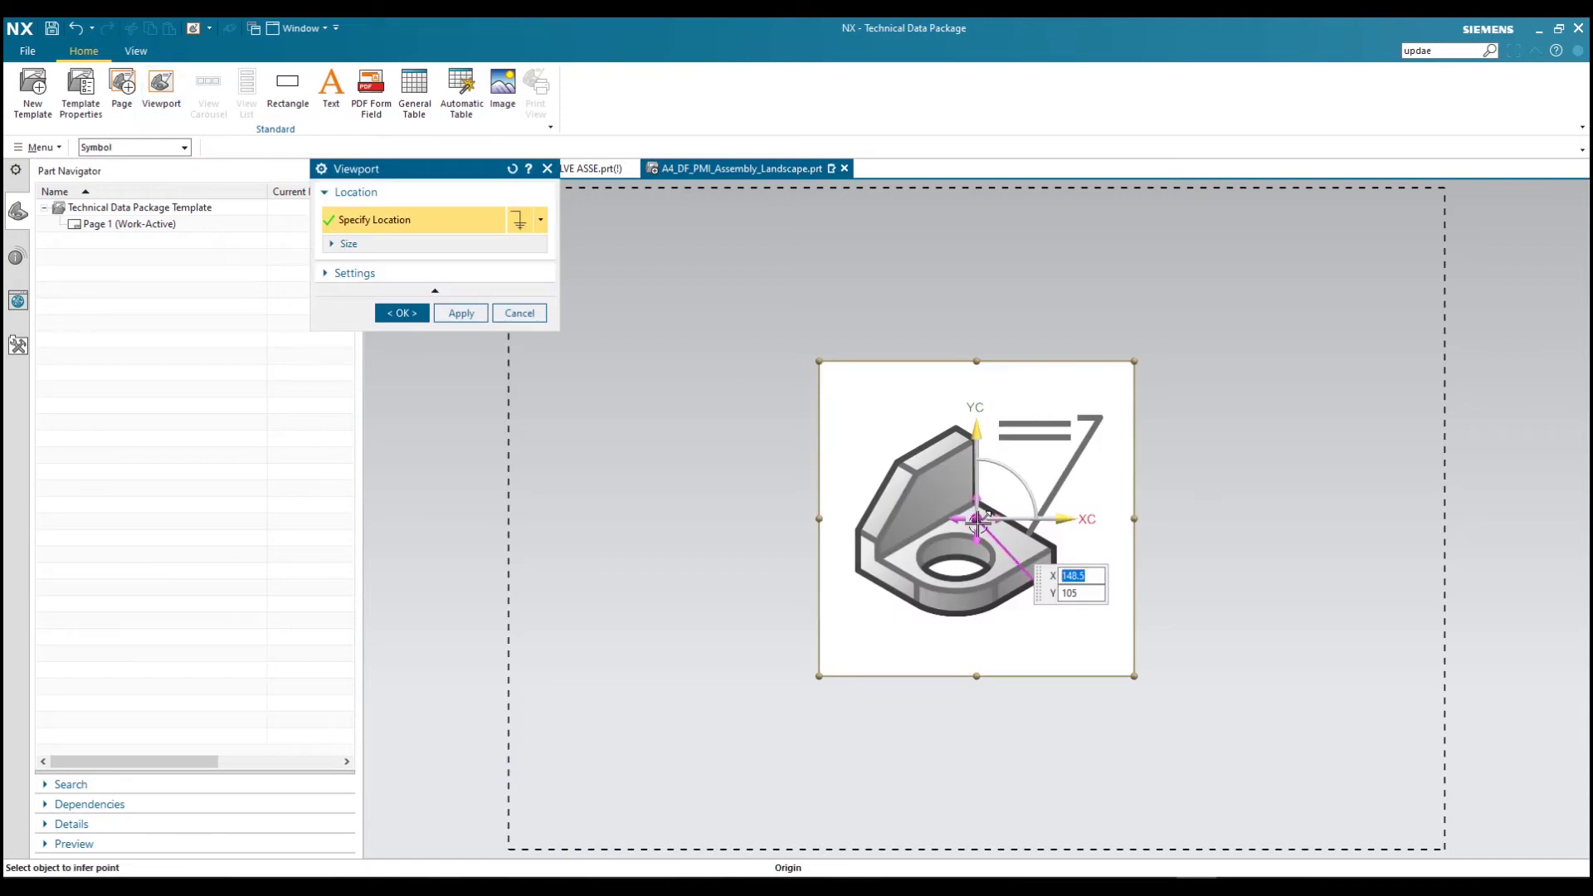
pyautogui.click(785, 465)
pyautogui.moveTo(758, 465); pyautogui.dragTo(666, 433)
pyautogui.moveTo(852, 591); pyautogui.dragTo(937, 677)
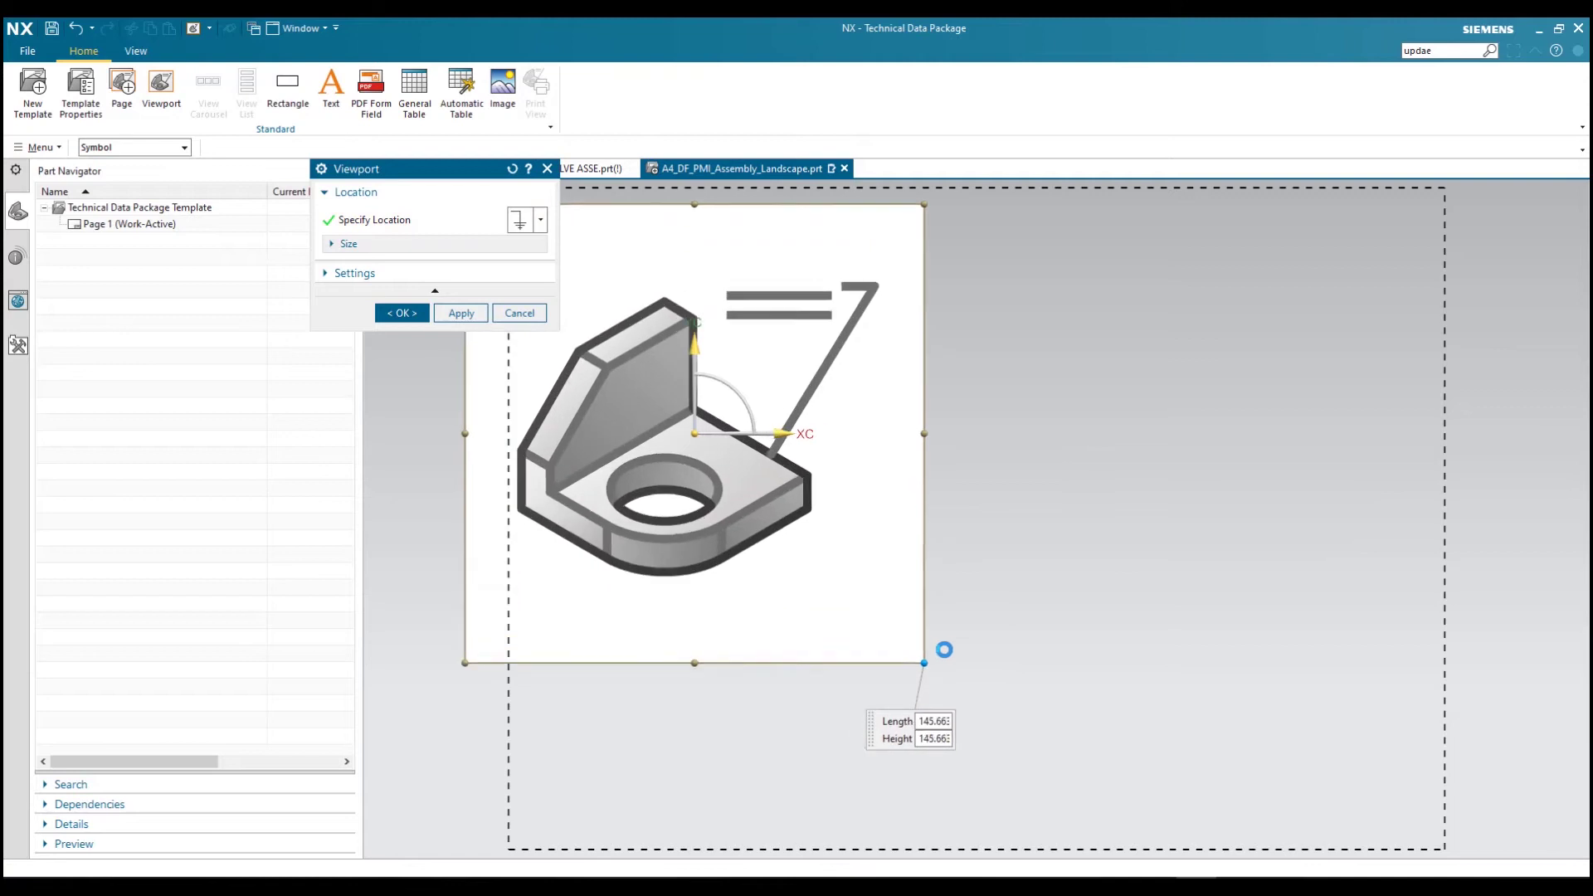
pyautogui.moveTo(695, 433); pyautogui.dragTo(773, 459)
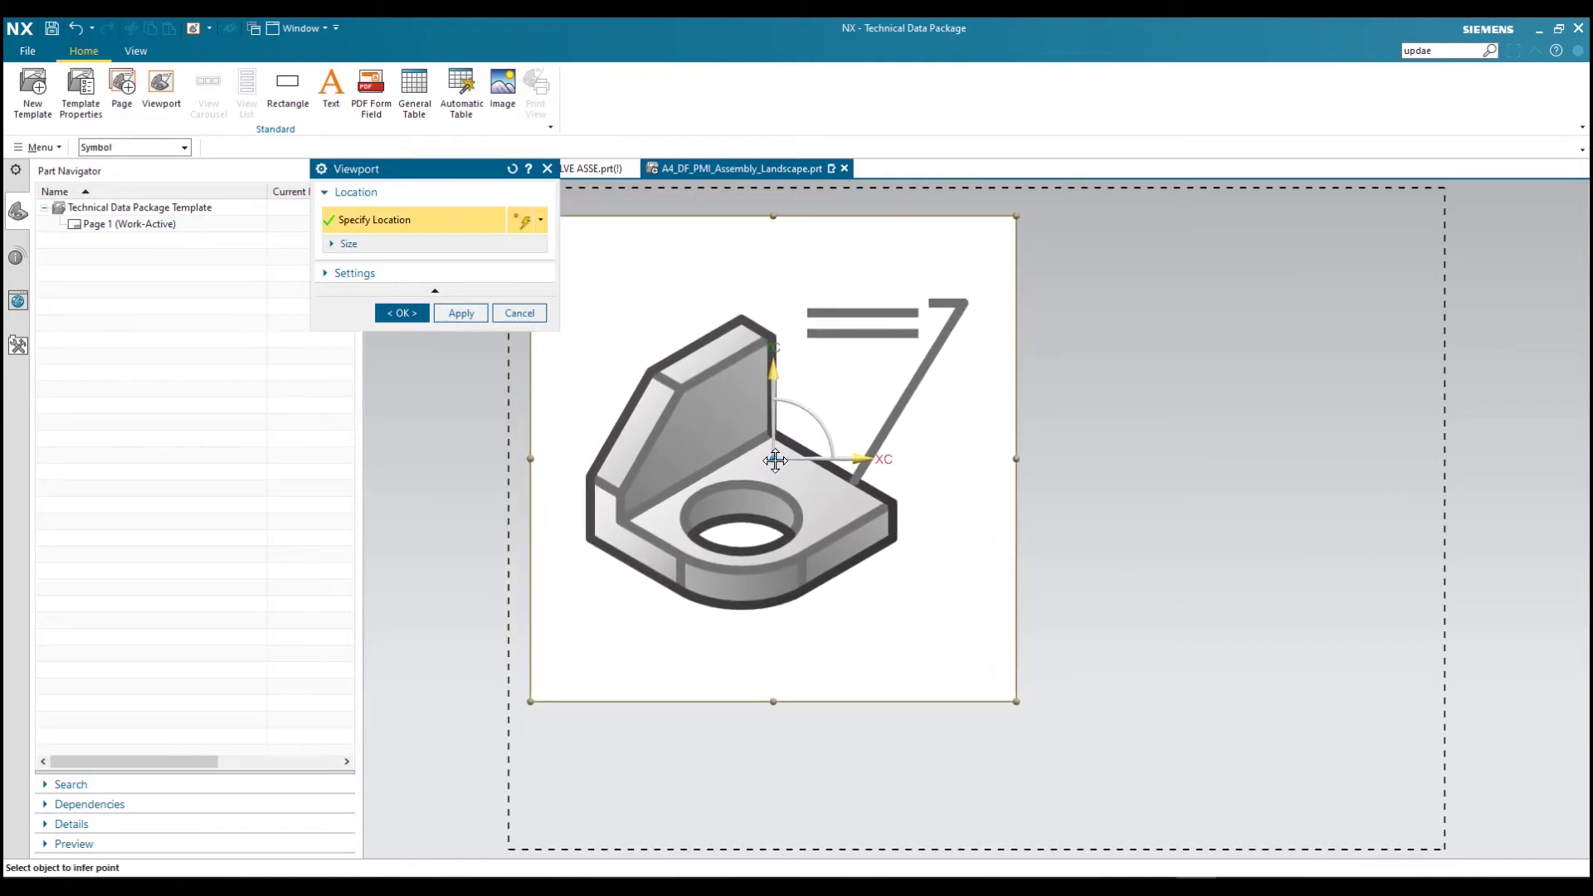
pyautogui.moveTo(1017, 701); pyautogui.dragTo(954, 639)
pyautogui.moveTo(773, 459); pyautogui.dragTo(748, 468)
# Set the viewport's width to 110 mm and height to 100 mm and create it with its 0.70 mm border shown
pyautogui.click(354, 273)
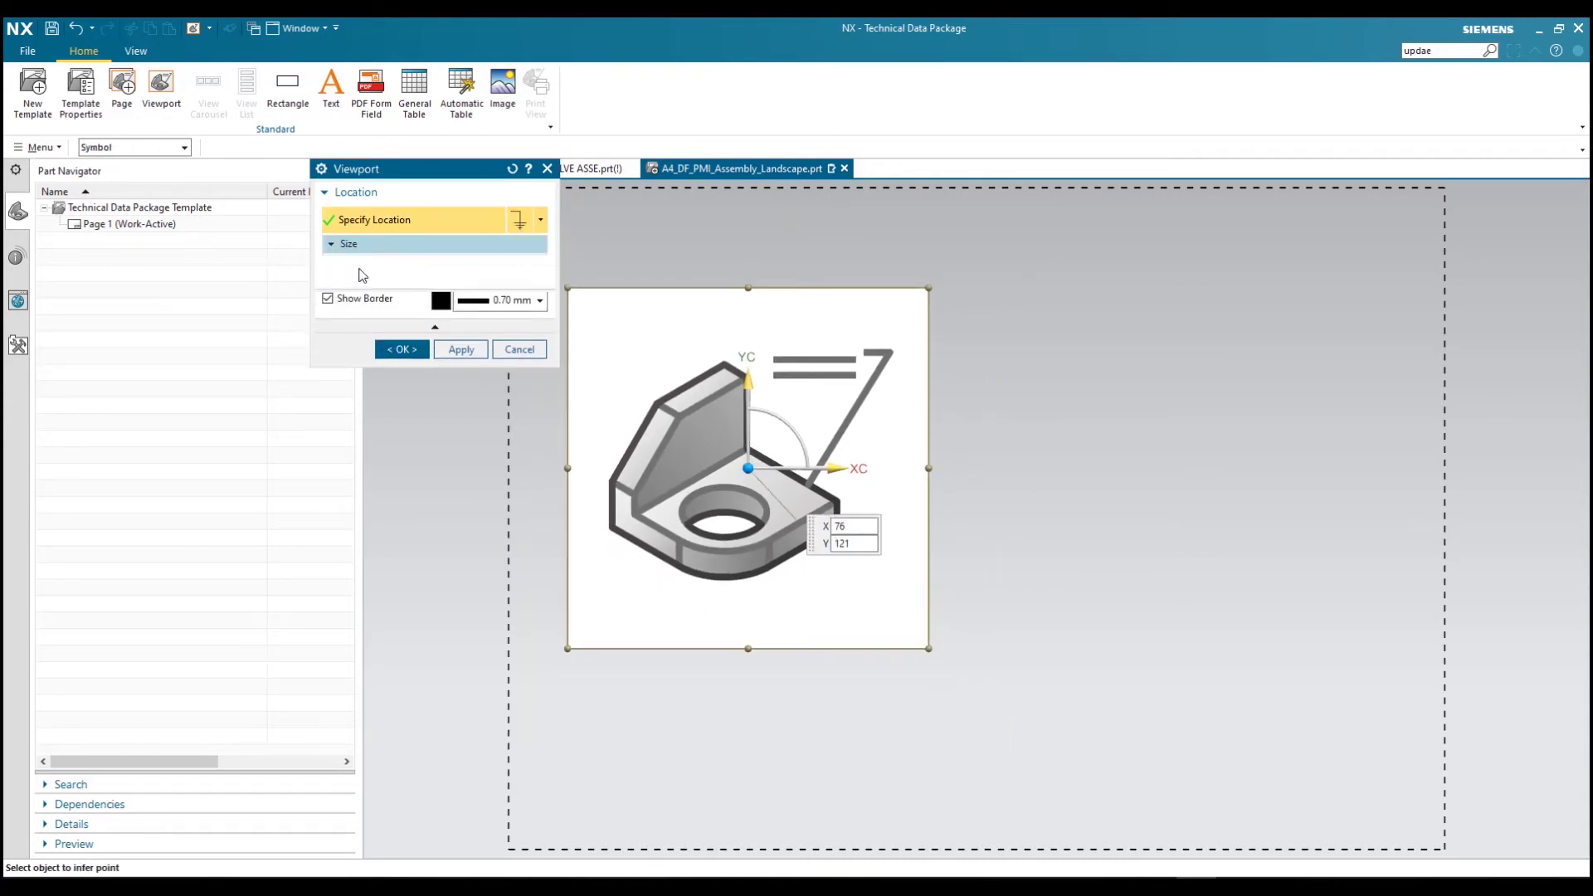
pyautogui.click(349, 244)
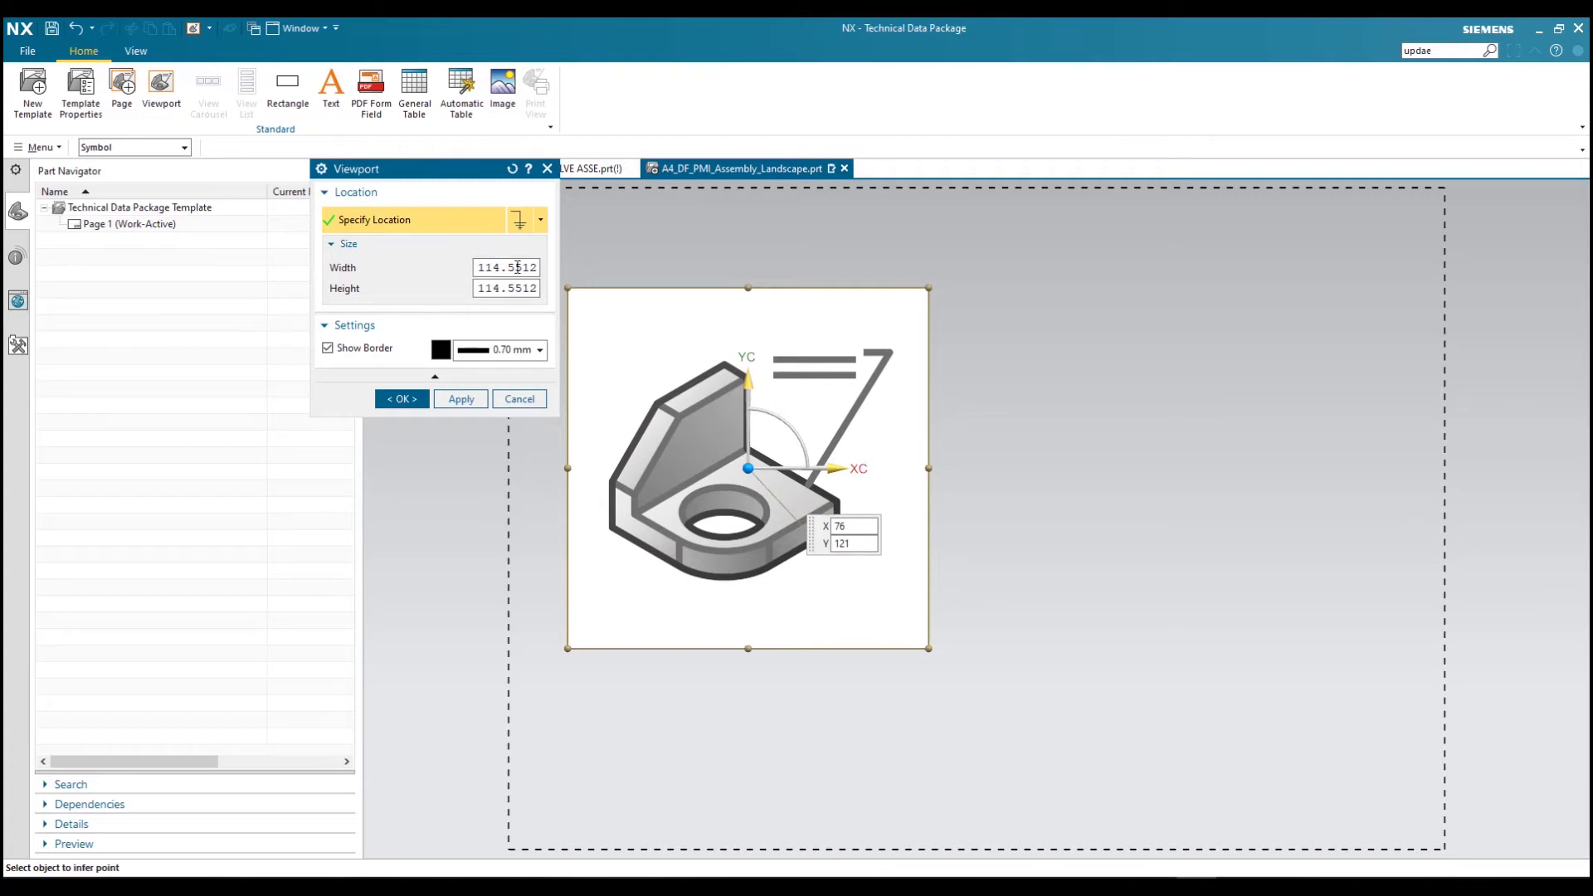
pyautogui.doubleClick(500, 267)
pyautogui.write('110')
pyautogui.press('Tab')
pyautogui.write('1')
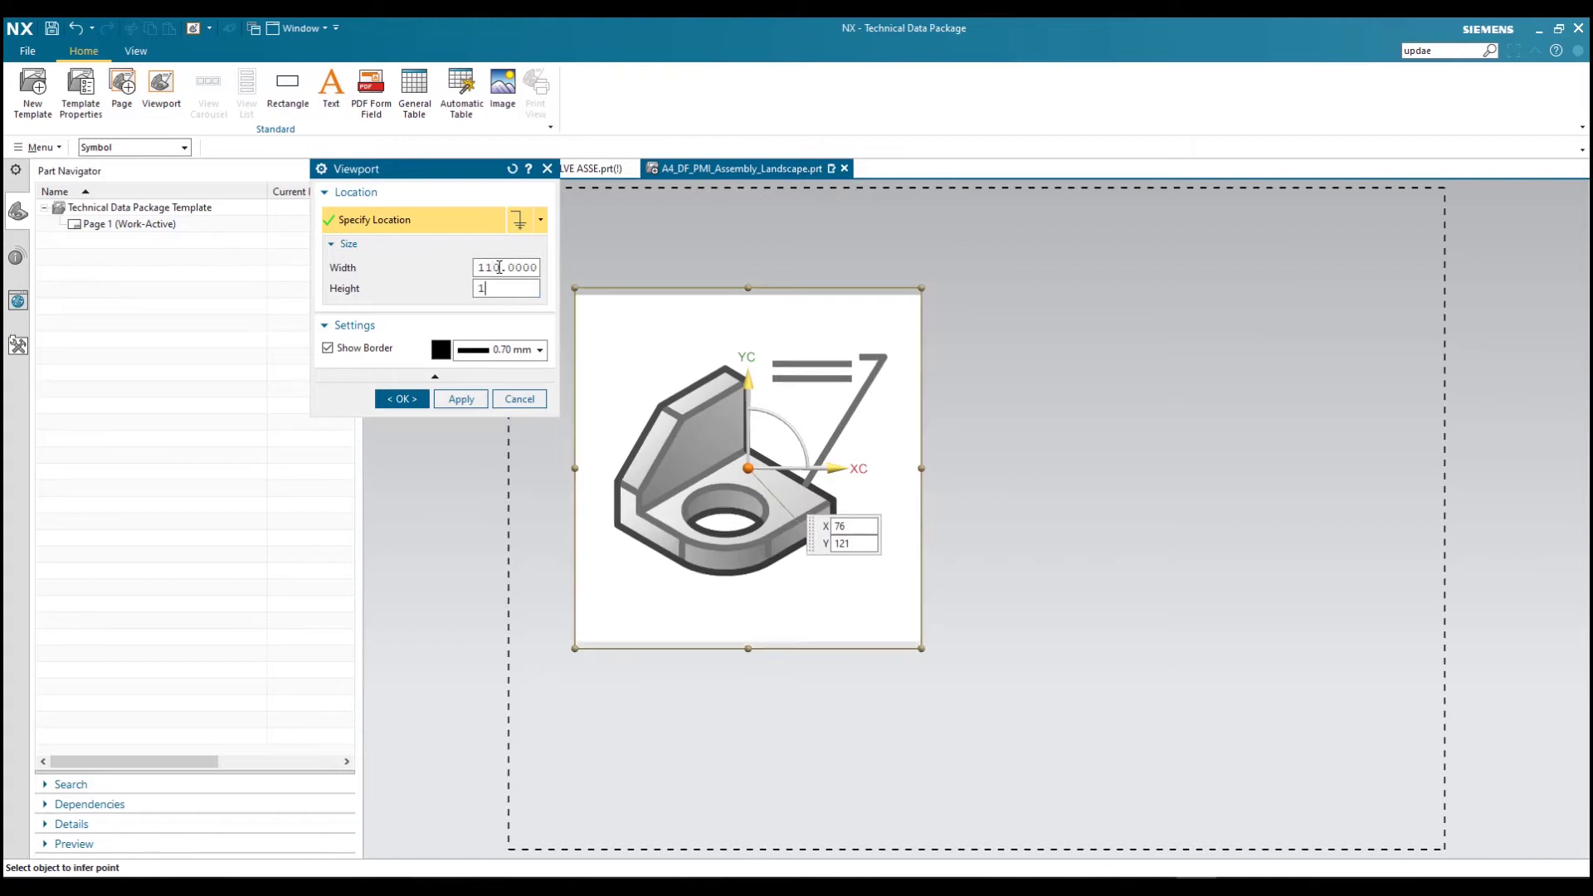
pyautogui.press('Tab')
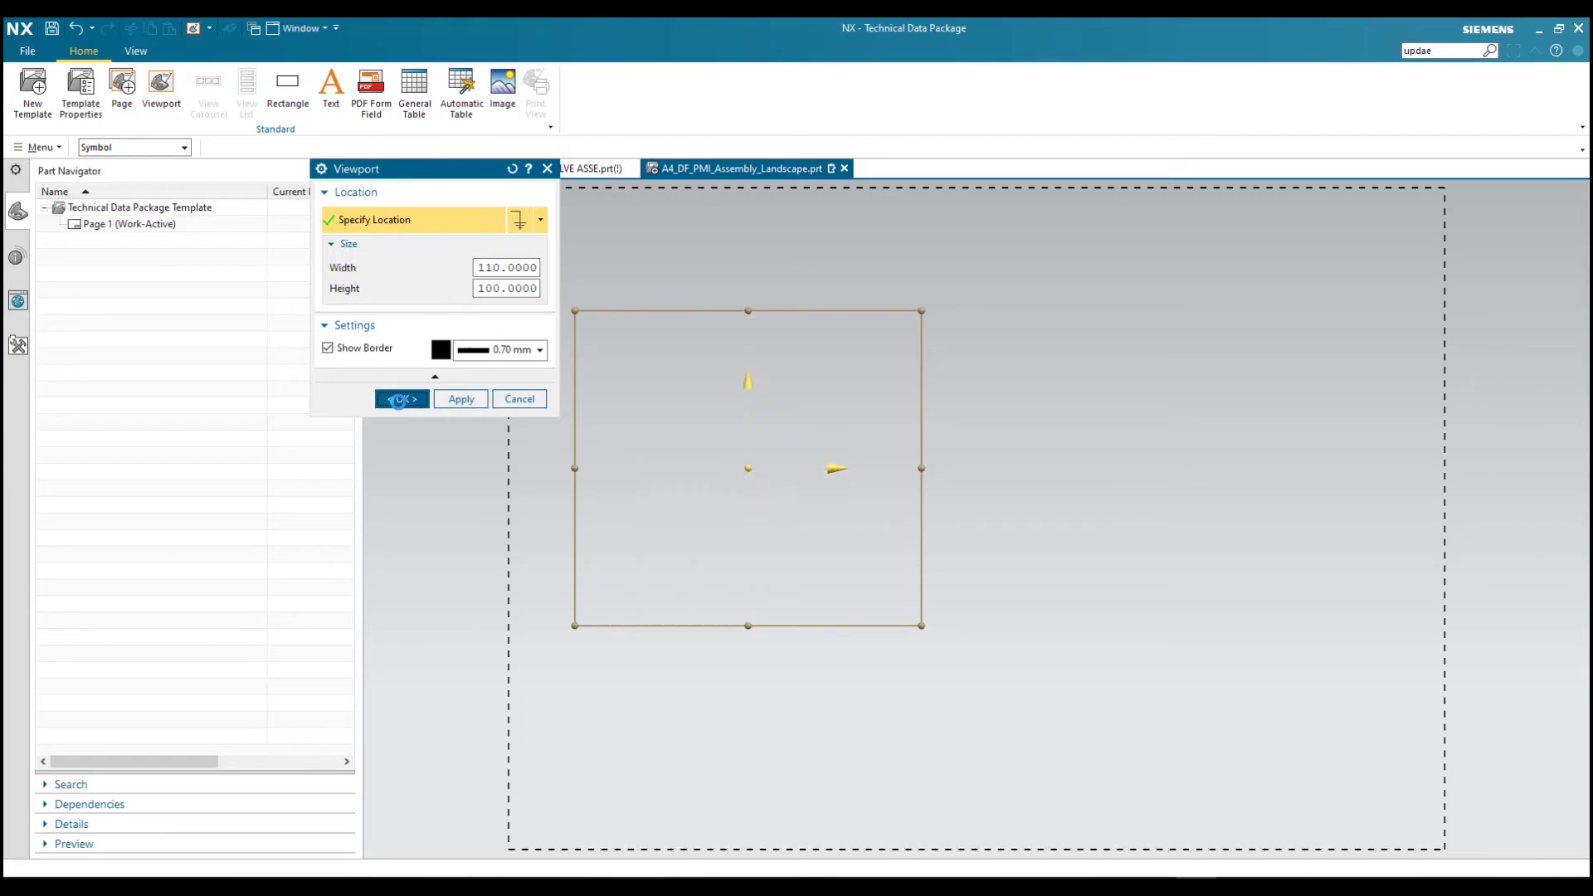
pyautogui.click(400, 404)
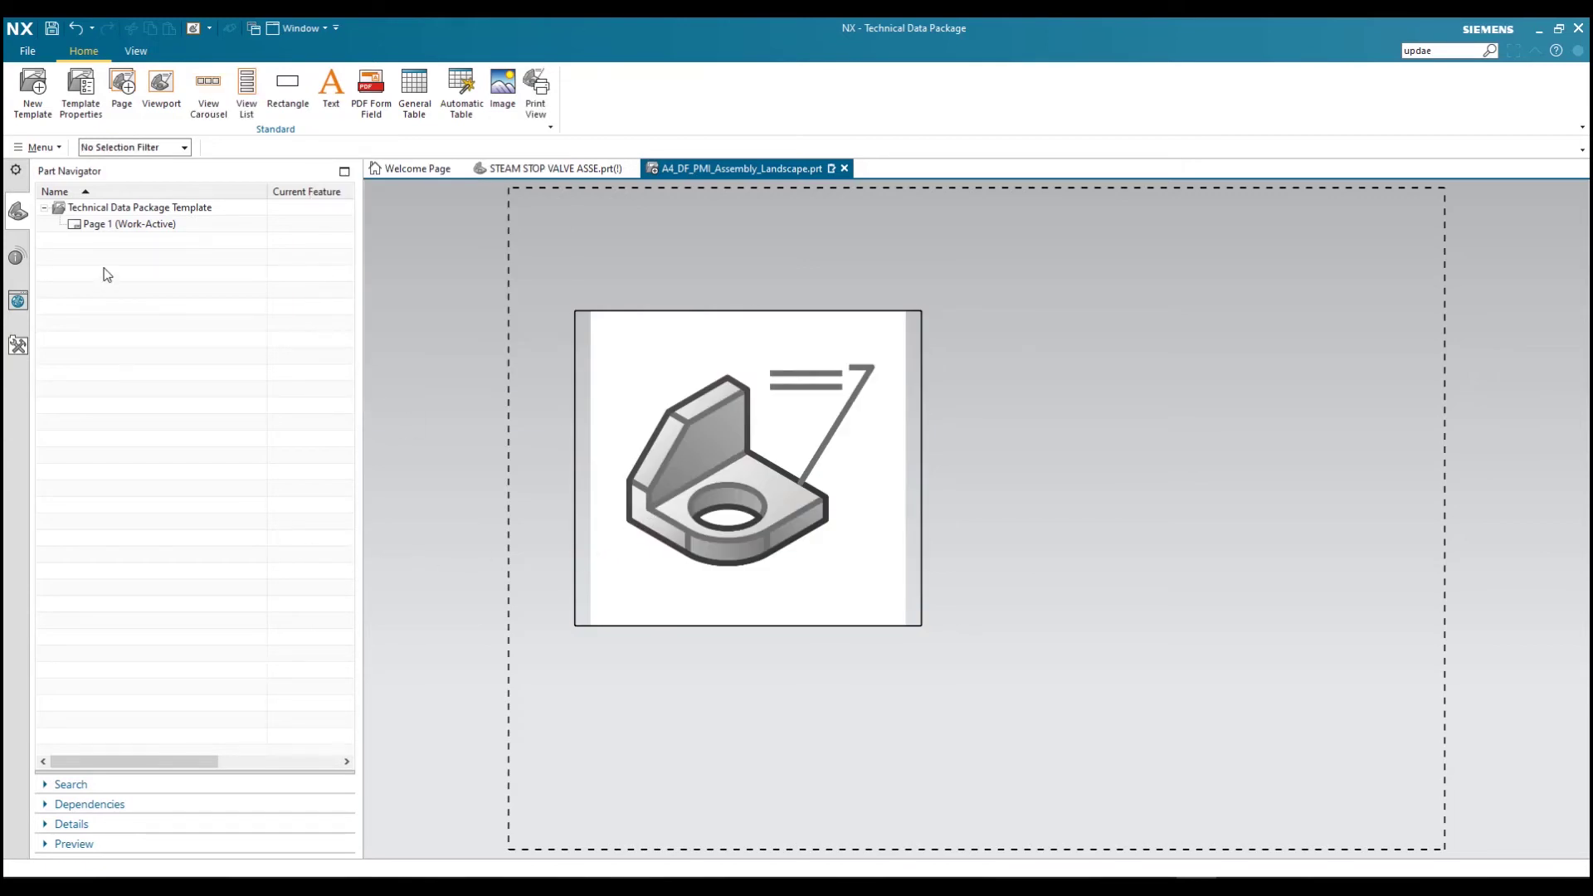
# Add a view carousel associated with the viewport, centred below it at X 87, Y 36
pyautogui.click(206, 99)
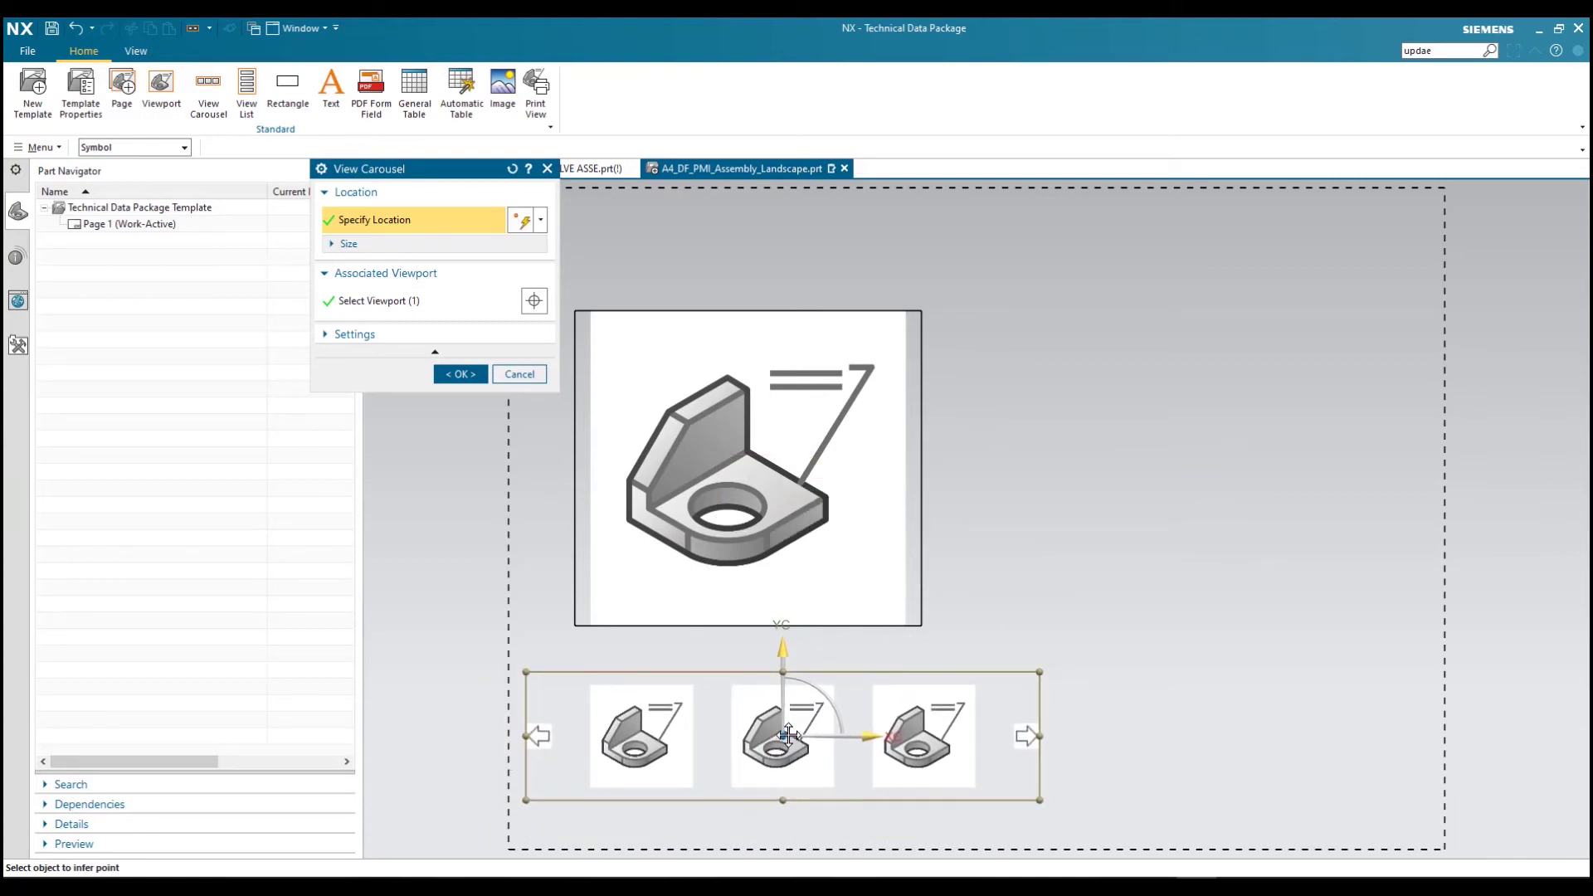
pyautogui.click(785, 736)
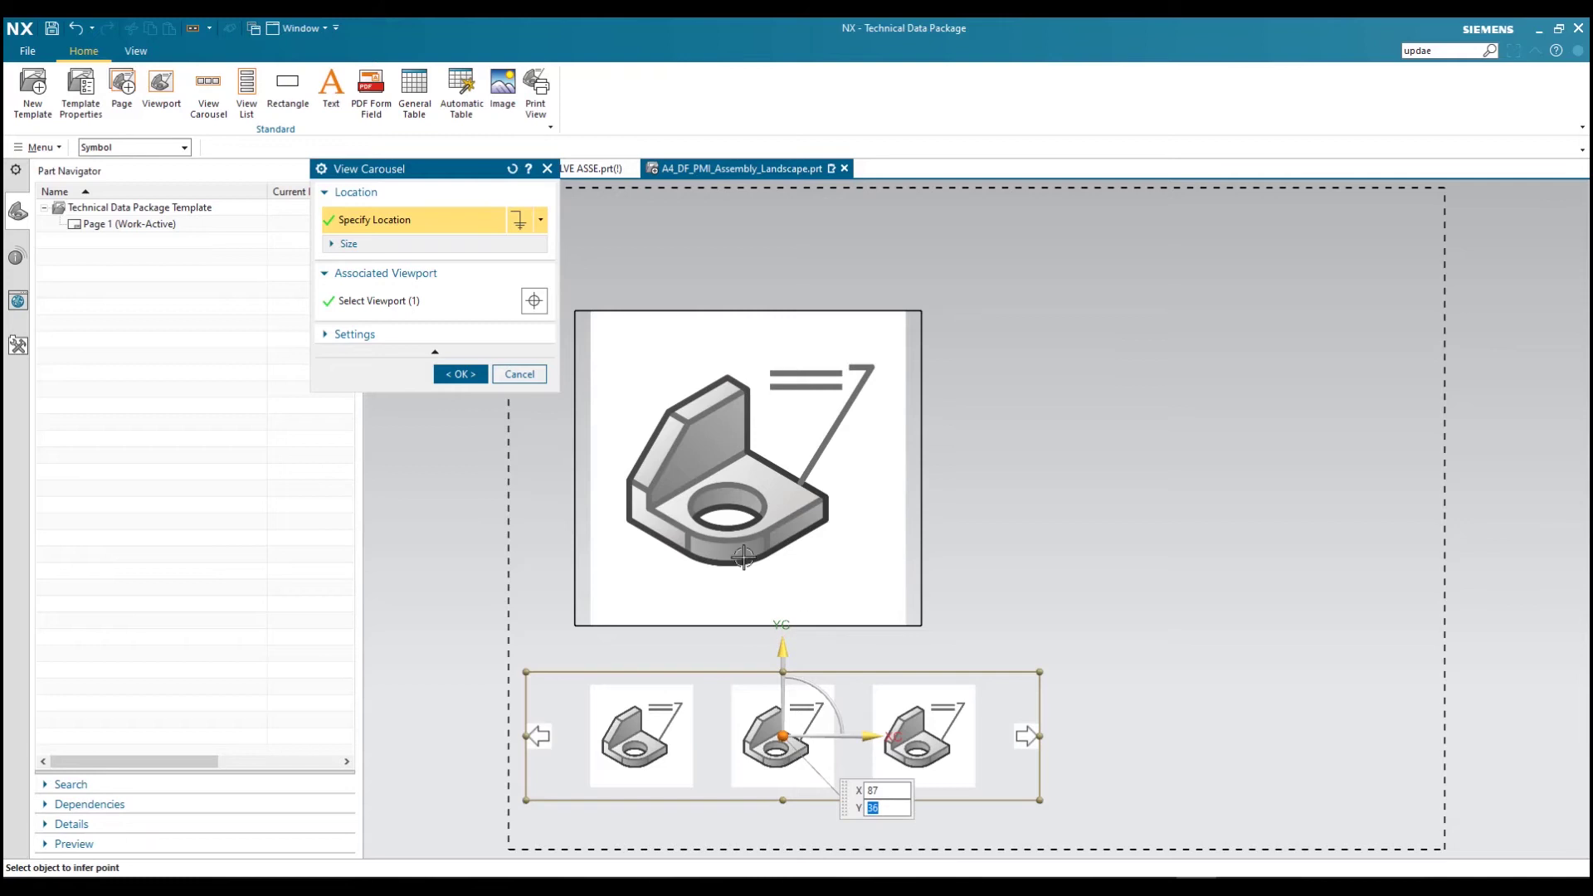
pyautogui.click(460, 375)
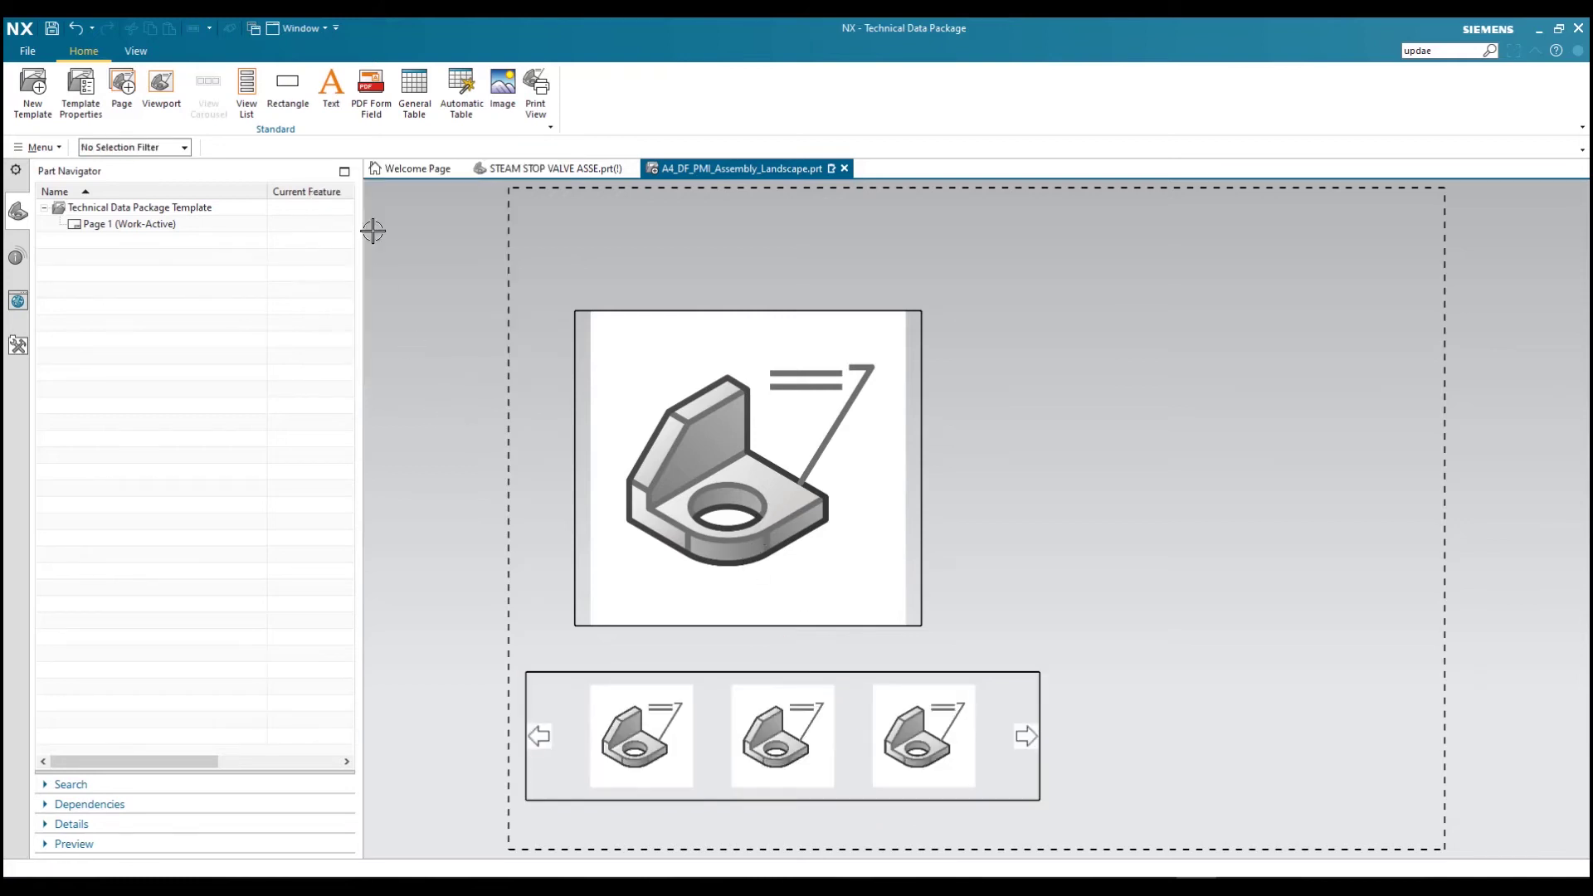
pyautogui.click(285, 103)
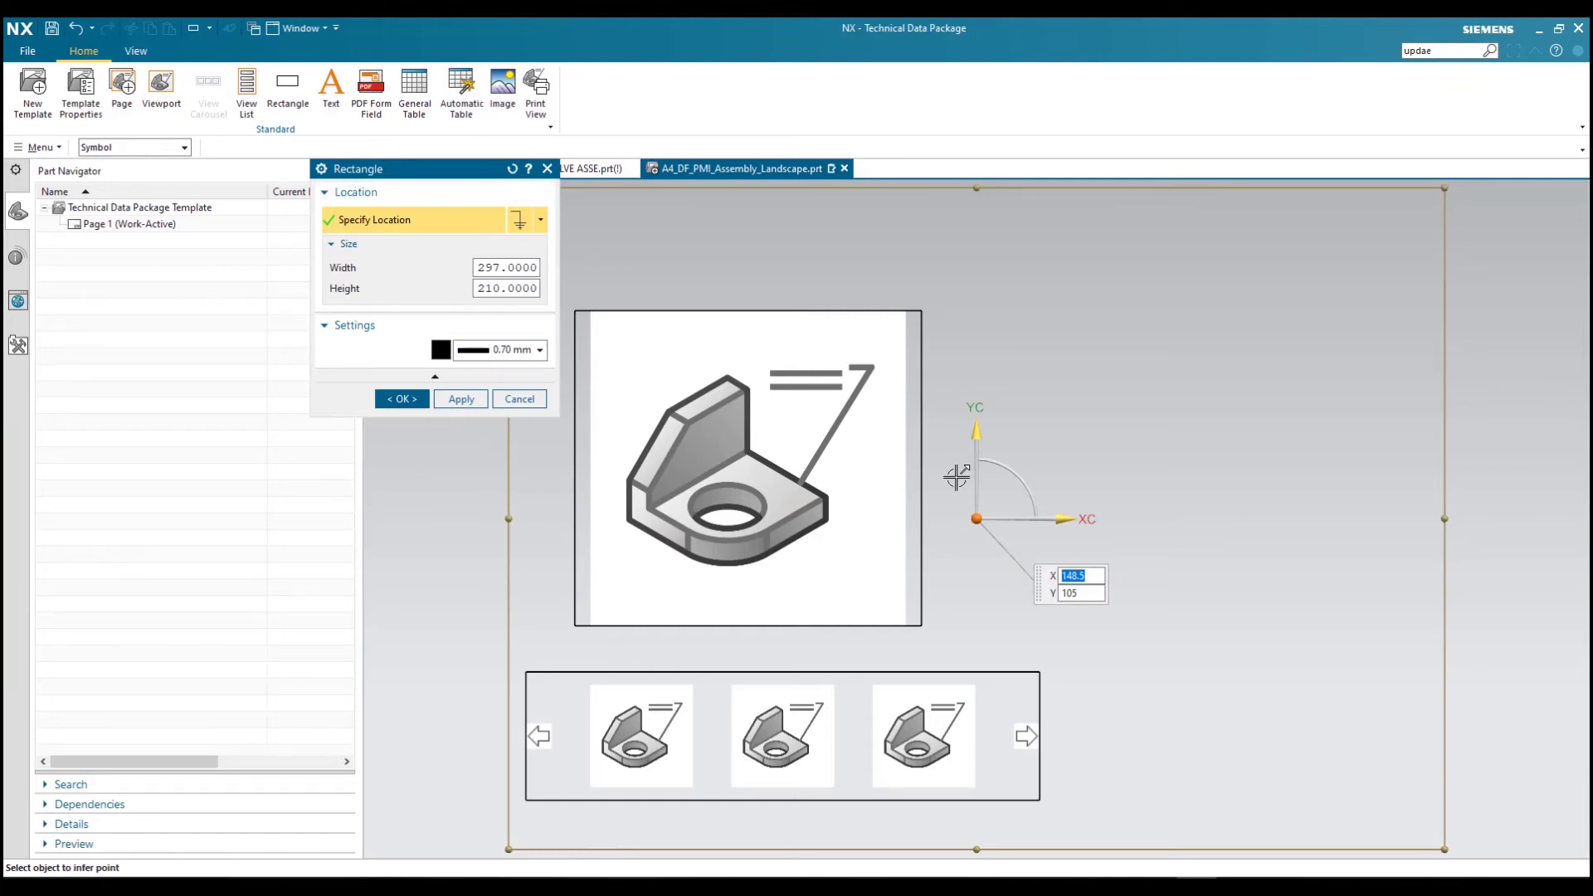
pyautogui.scroll(-1, 842, 454)
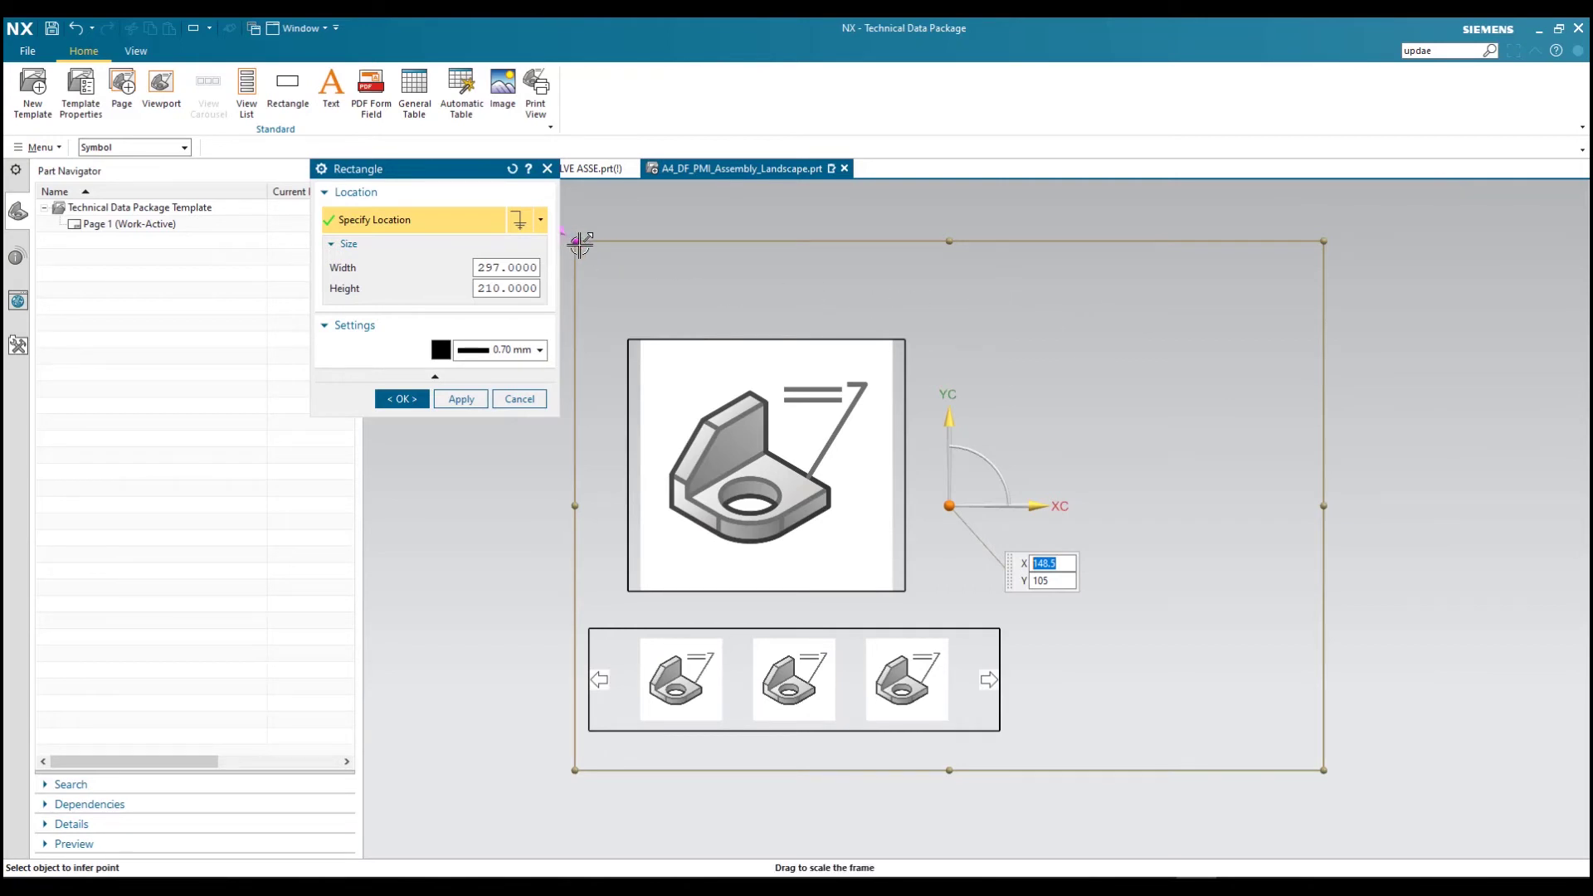
pyautogui.click(647, 291)
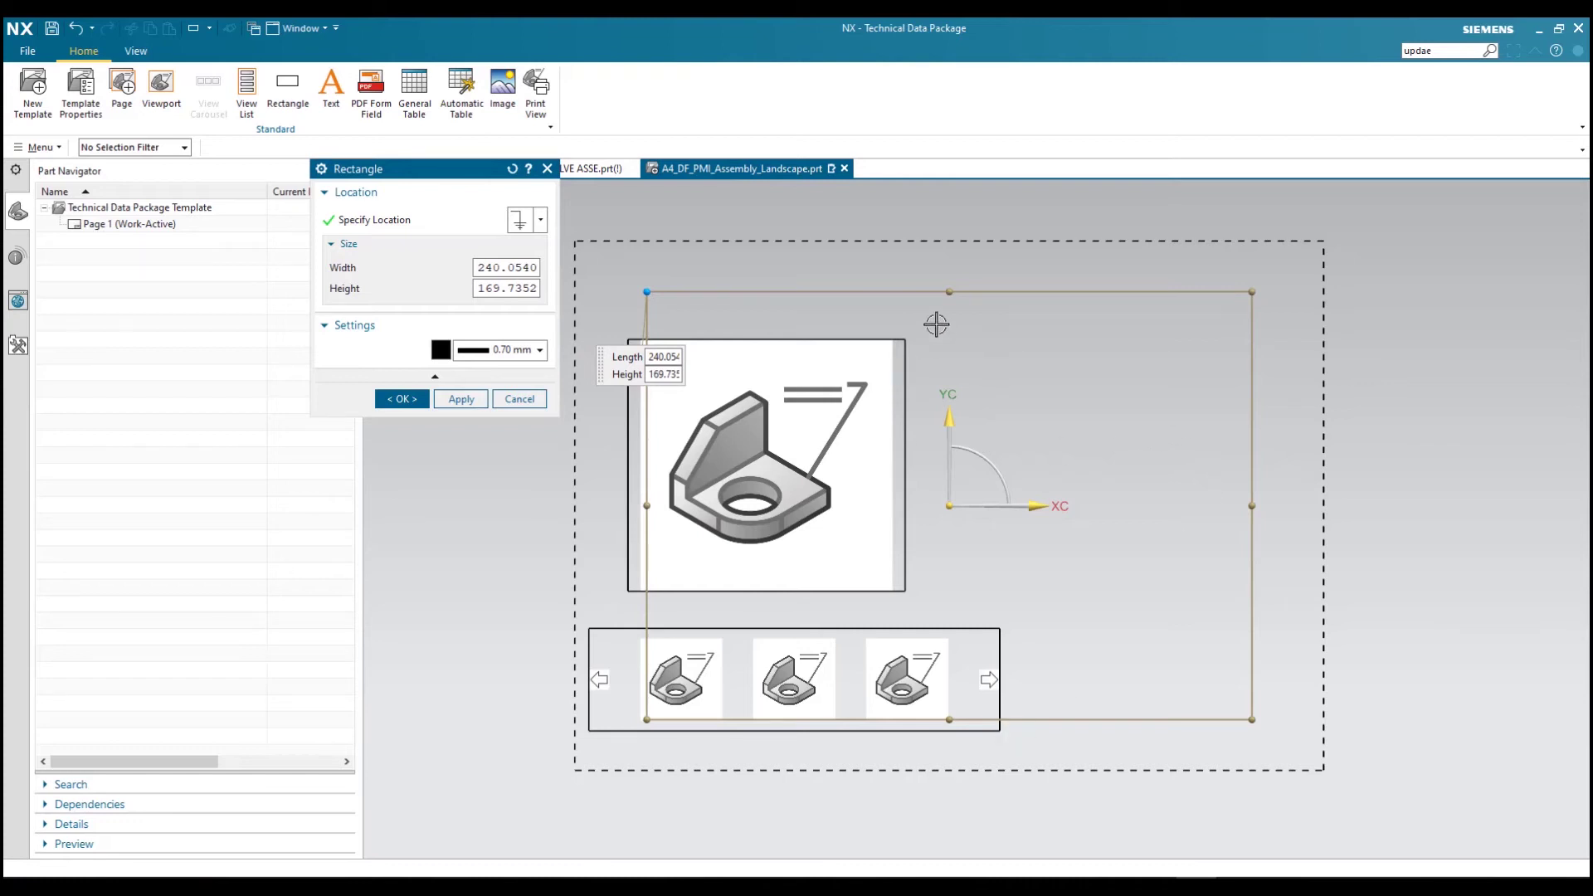
pyautogui.click(520, 400)
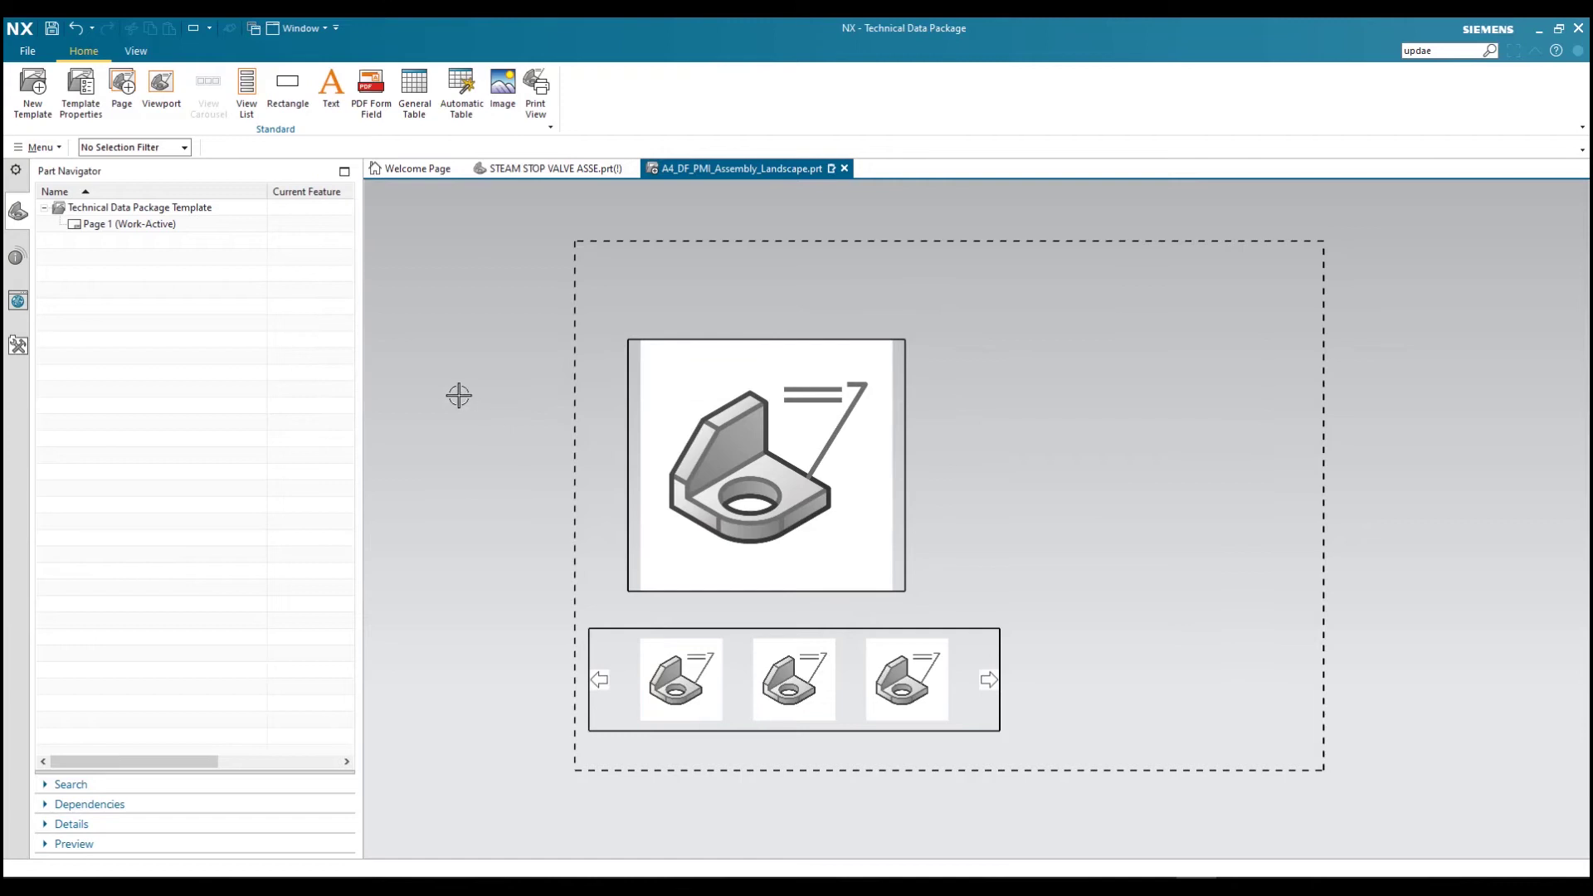
pyautogui.click(246, 104)
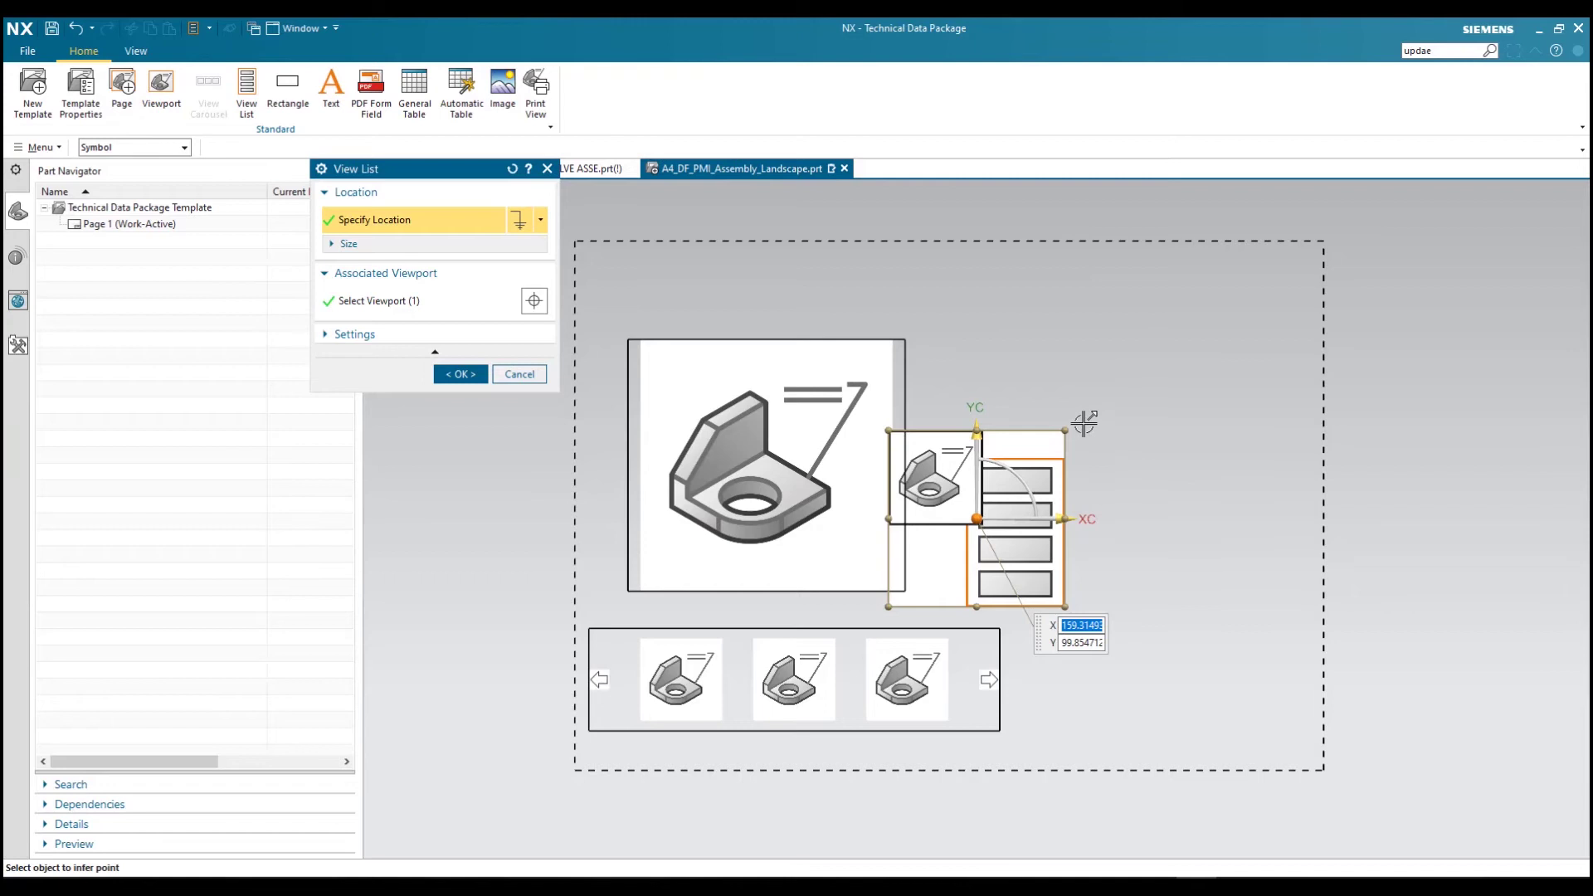
pyautogui.click(515, 375)
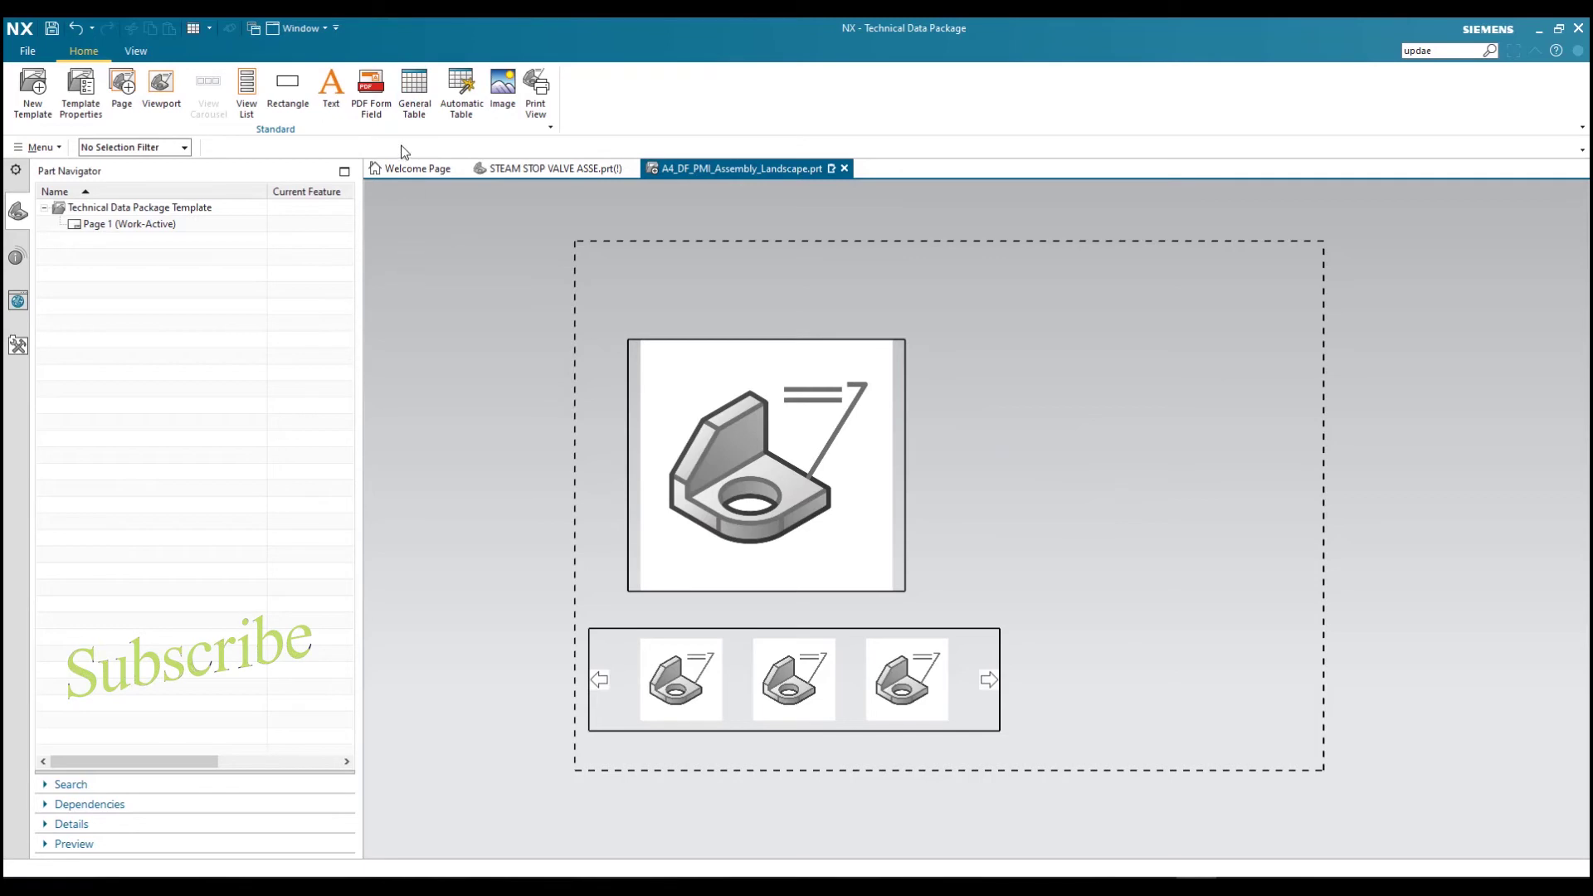
# Insert a general table of two columns and one row in the page's upper-right corner and enter "Part name" in its first cell
pyautogui.click(416, 105)
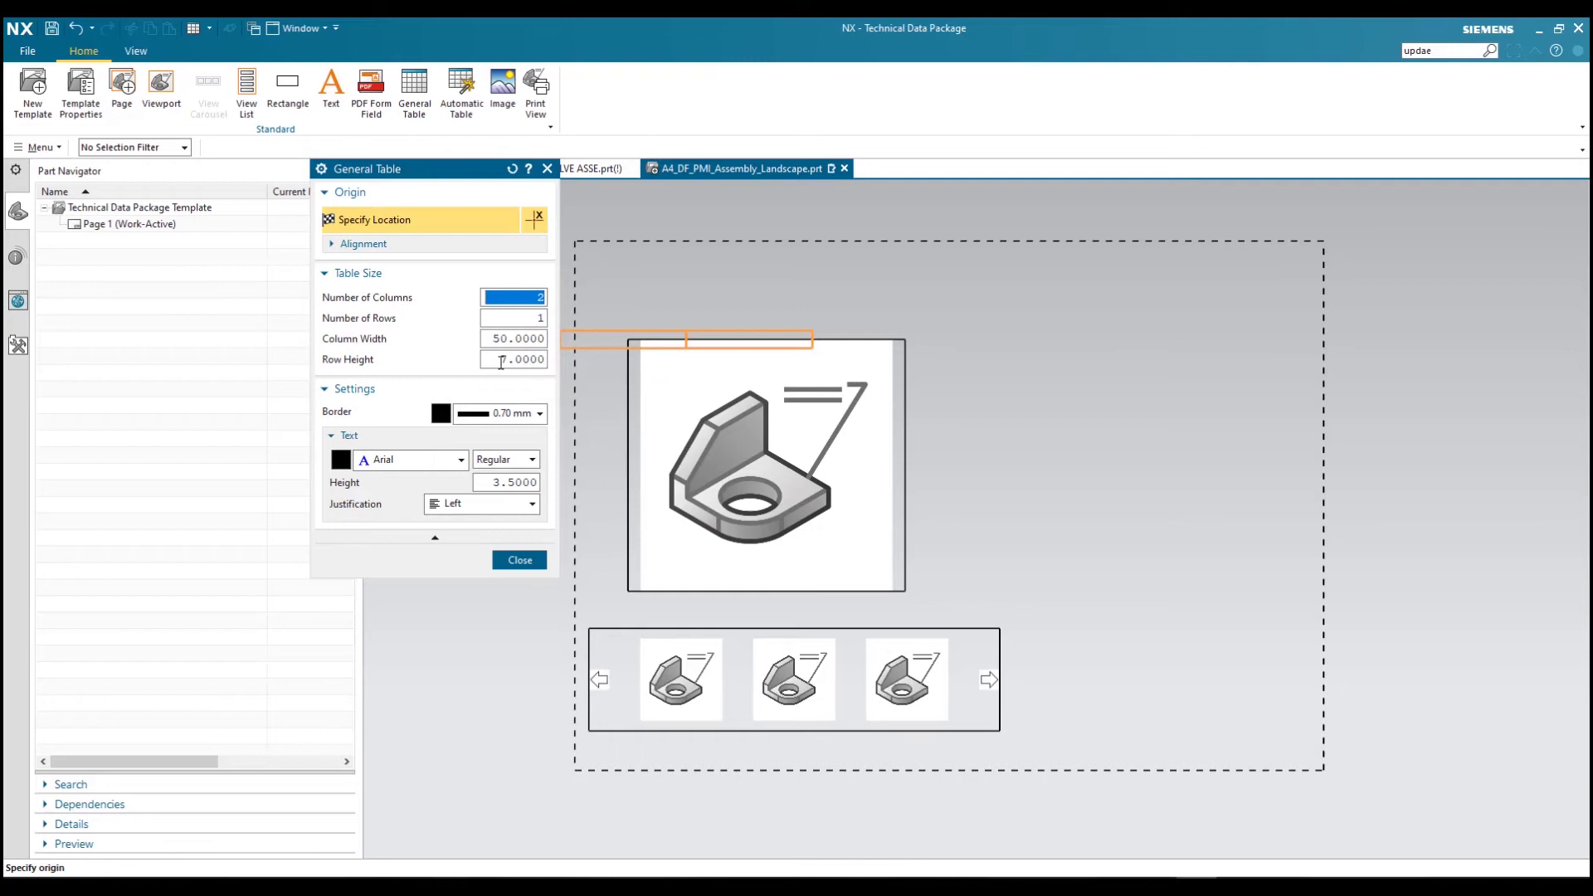
pyautogui.click(1063, 260)
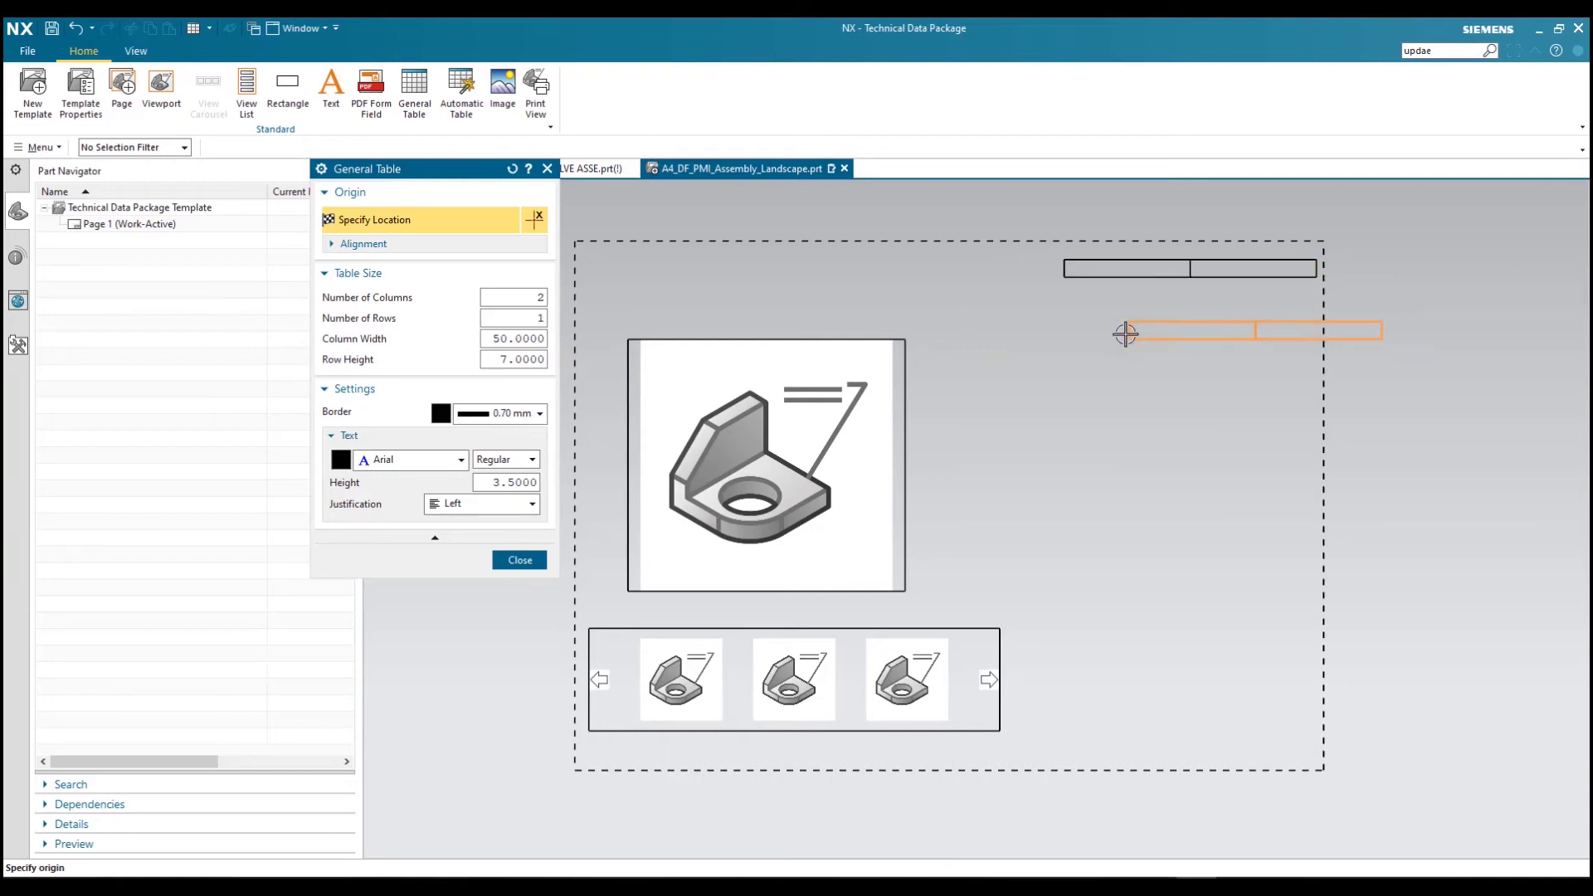
pyautogui.click(519, 560)
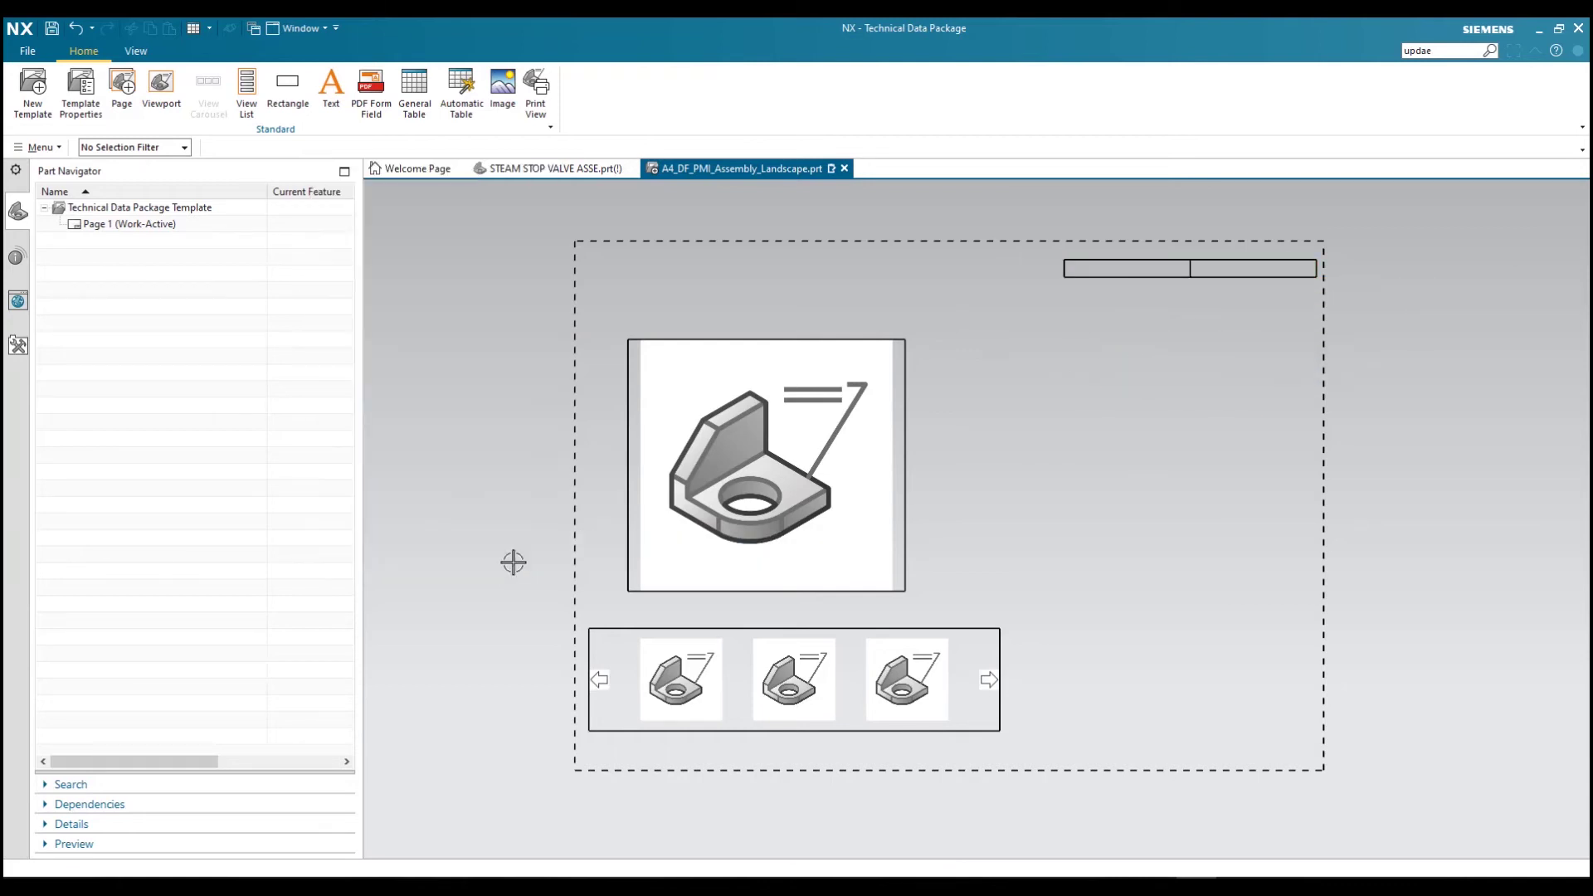
pyautogui.click(1112, 268)
pyautogui.doubleClick(1112, 268)
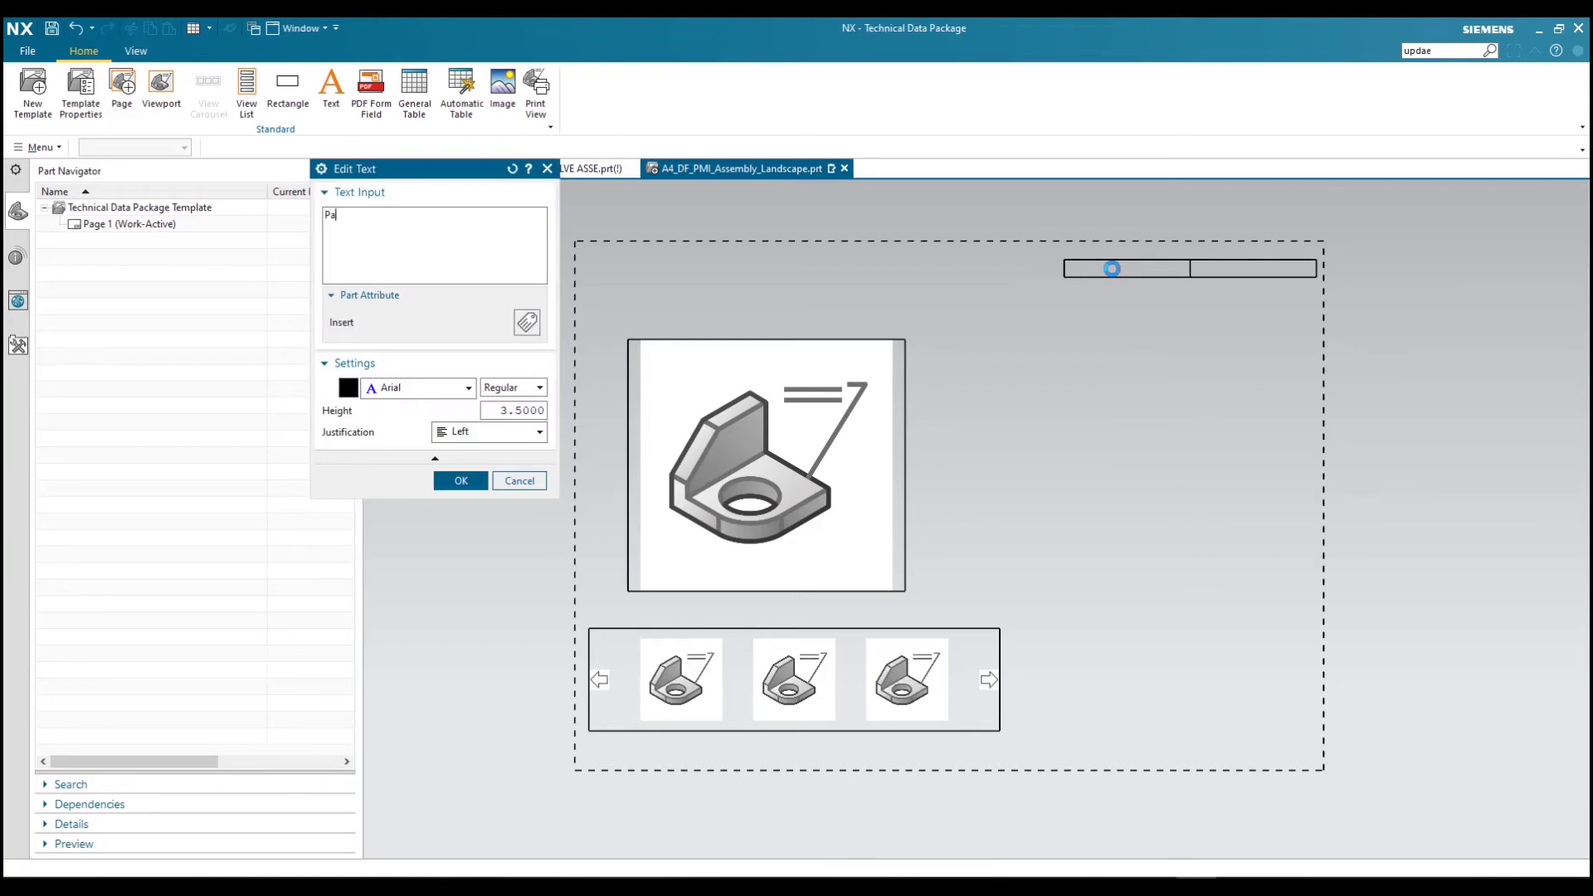
pyautogui.write('Part name')
pyautogui.click(462, 479)
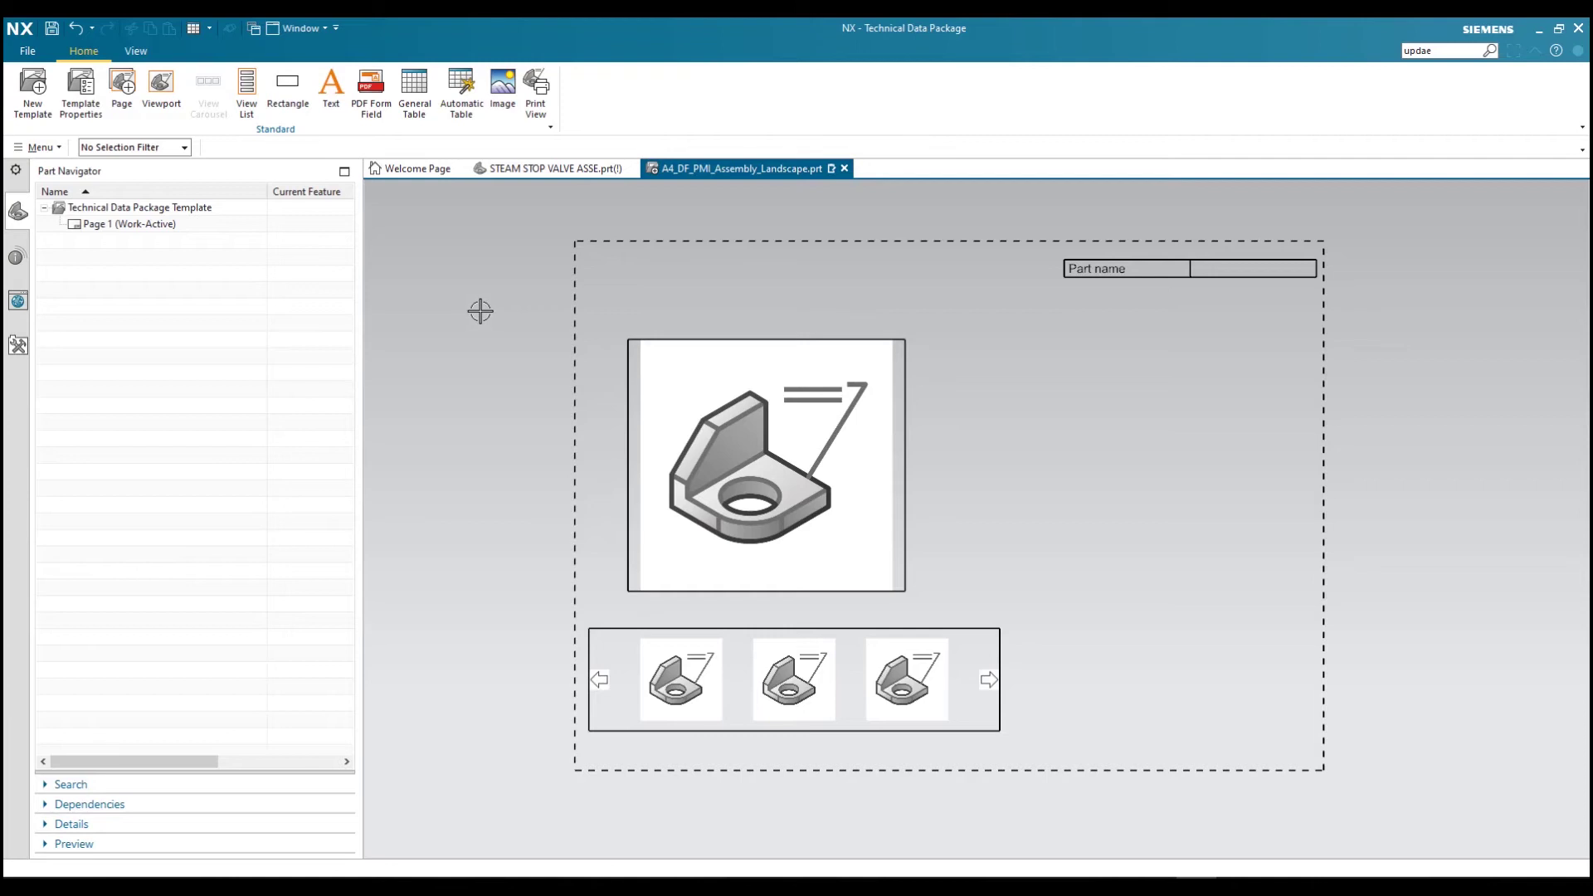
# Add an automatic BOM table with the All Levels scope in the lower-right area of the page, centred at X 232, Y 52
pyautogui.click(461, 87)
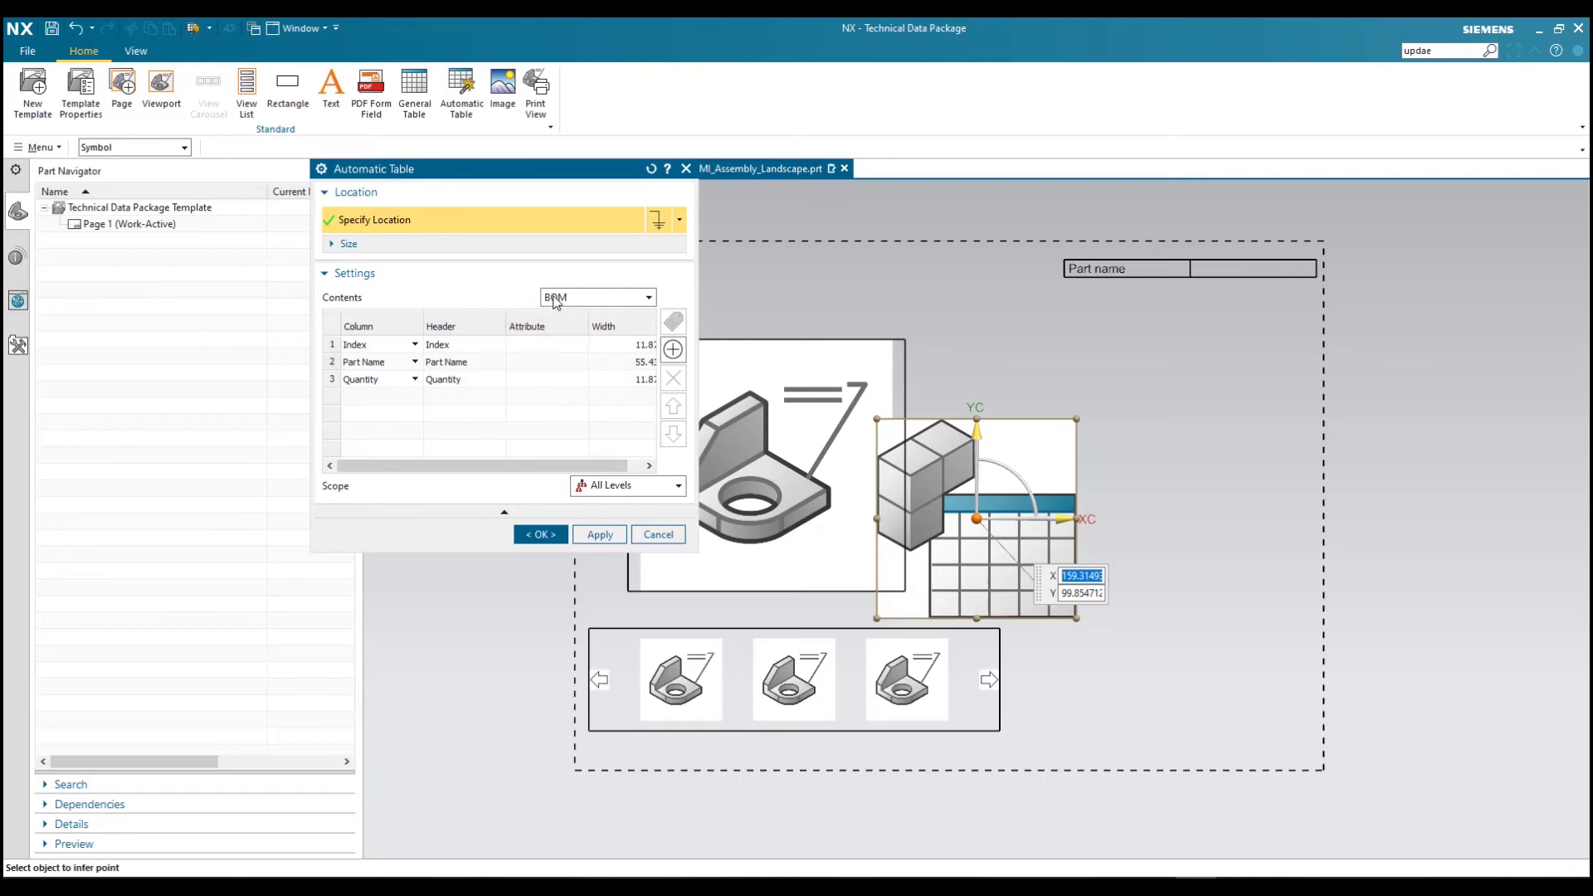
pyautogui.click(553, 305)
pyautogui.click(554, 316)
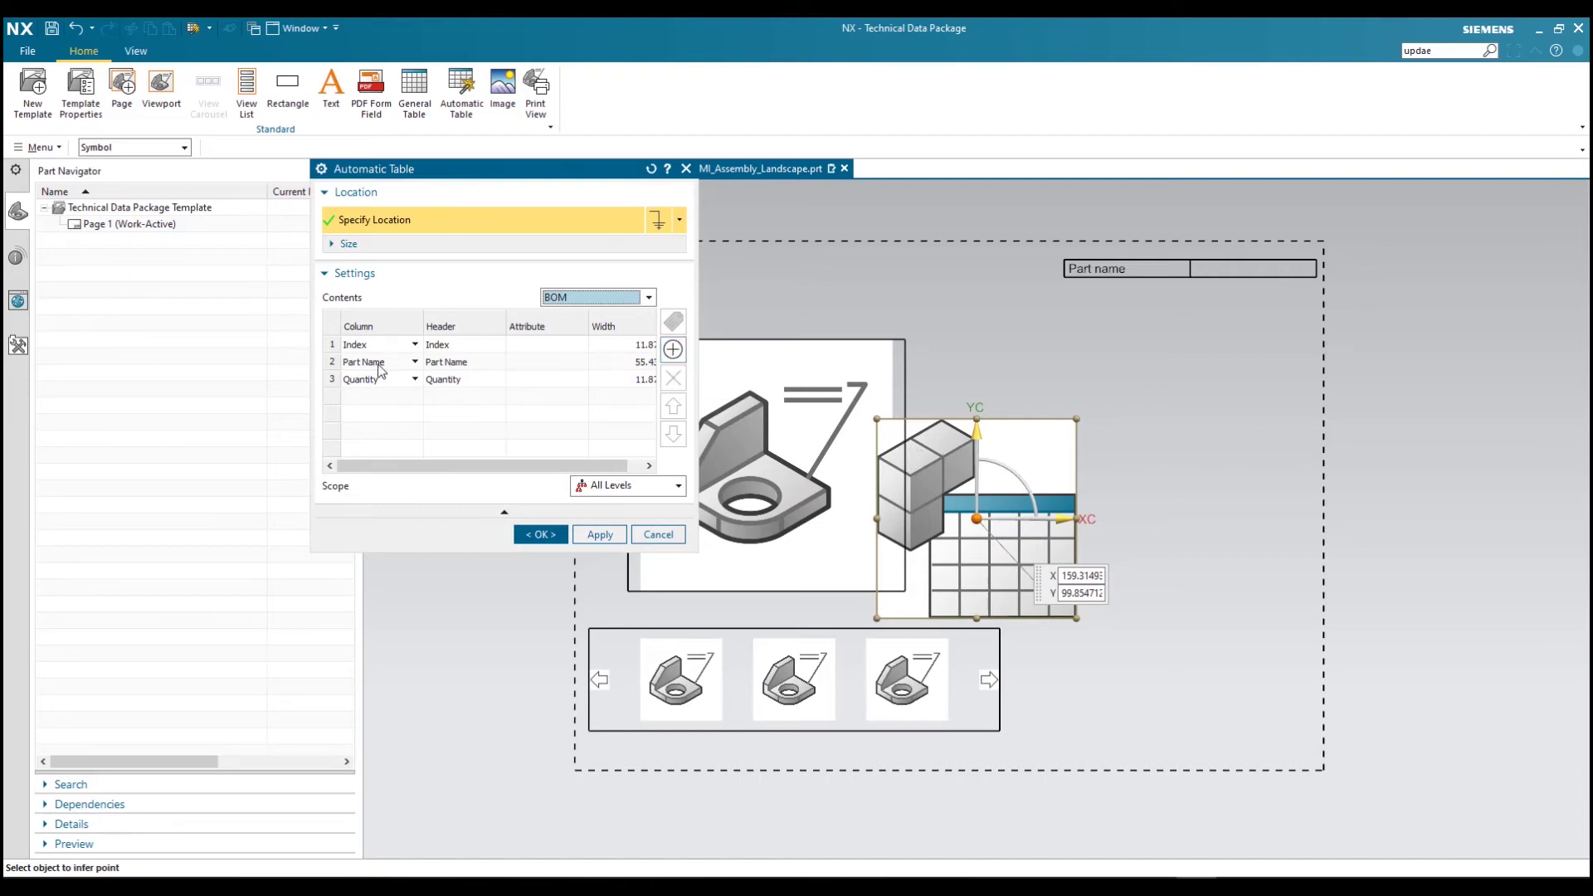
pyautogui.moveTo(999, 497); pyautogui.dragTo(1160, 639)
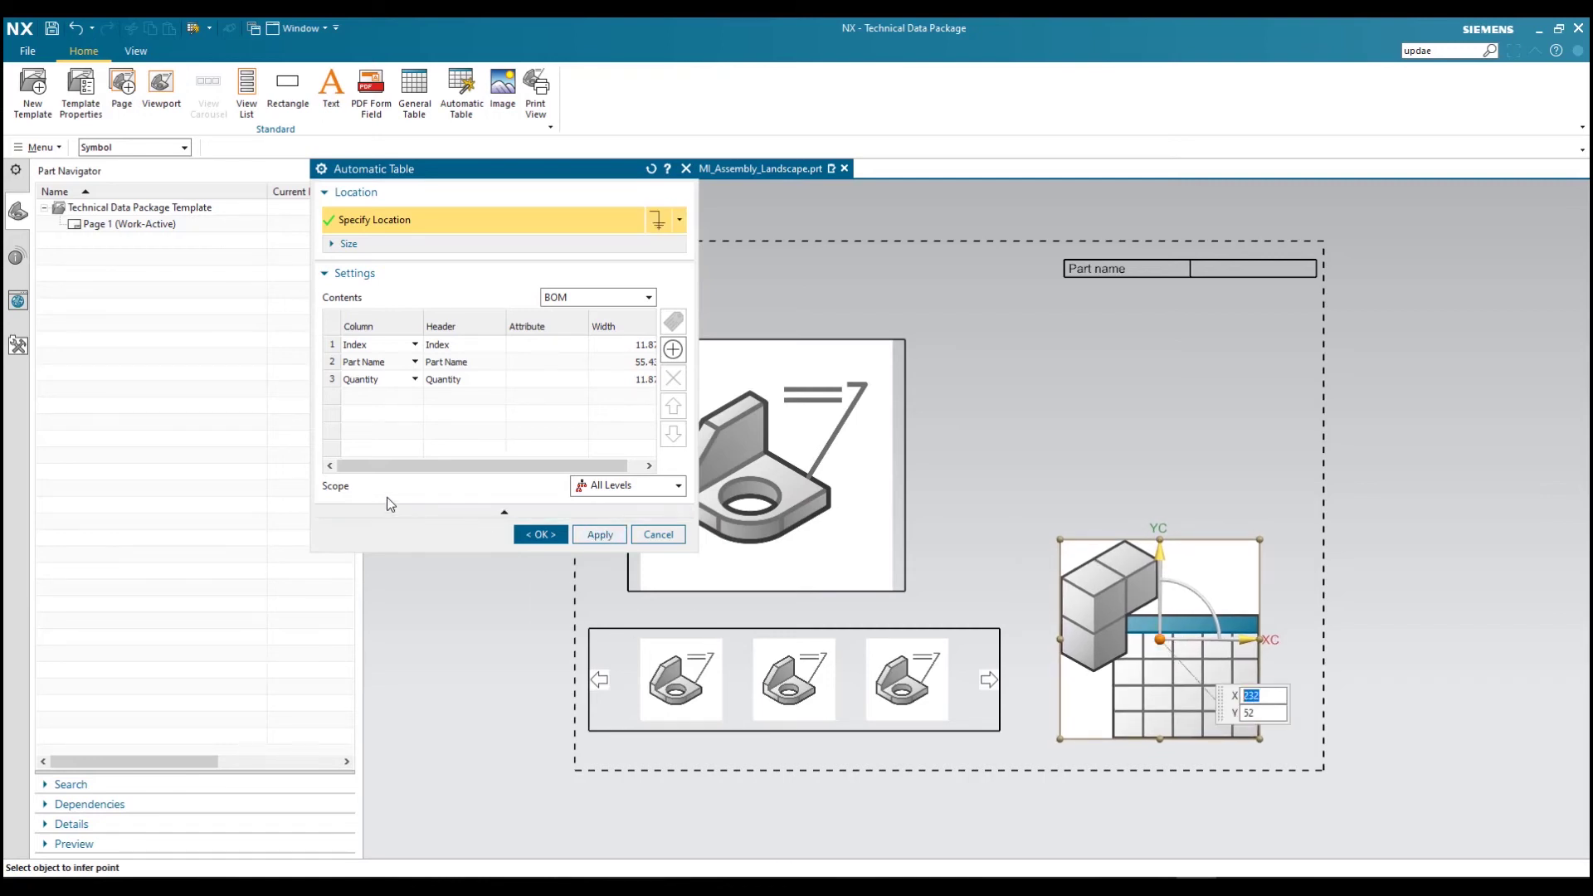
pyautogui.click(611, 486)
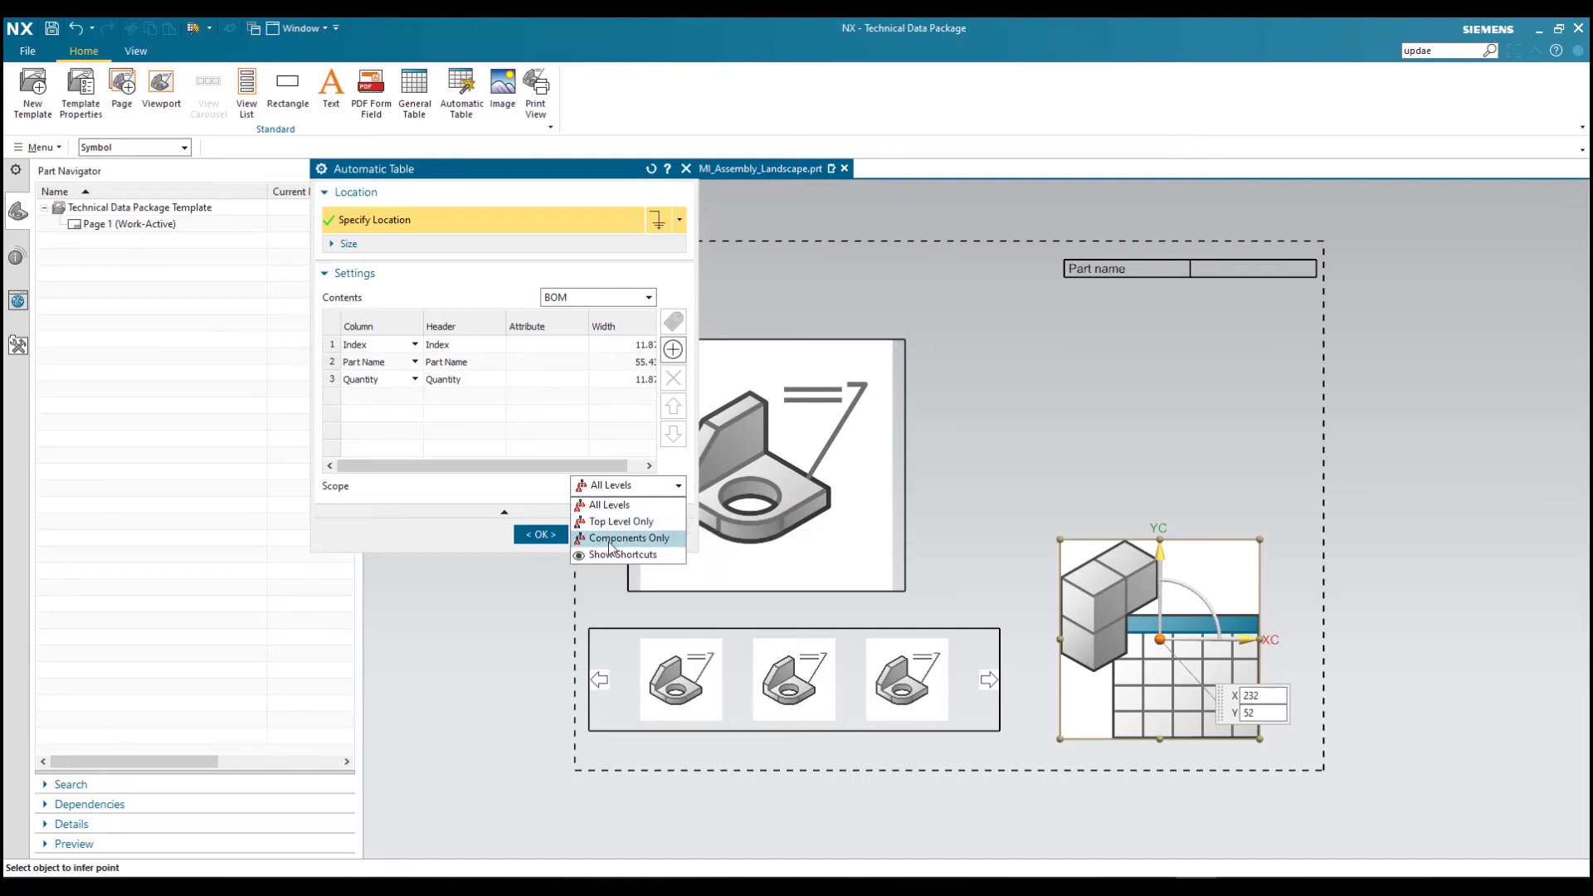
pyautogui.click(585, 521)
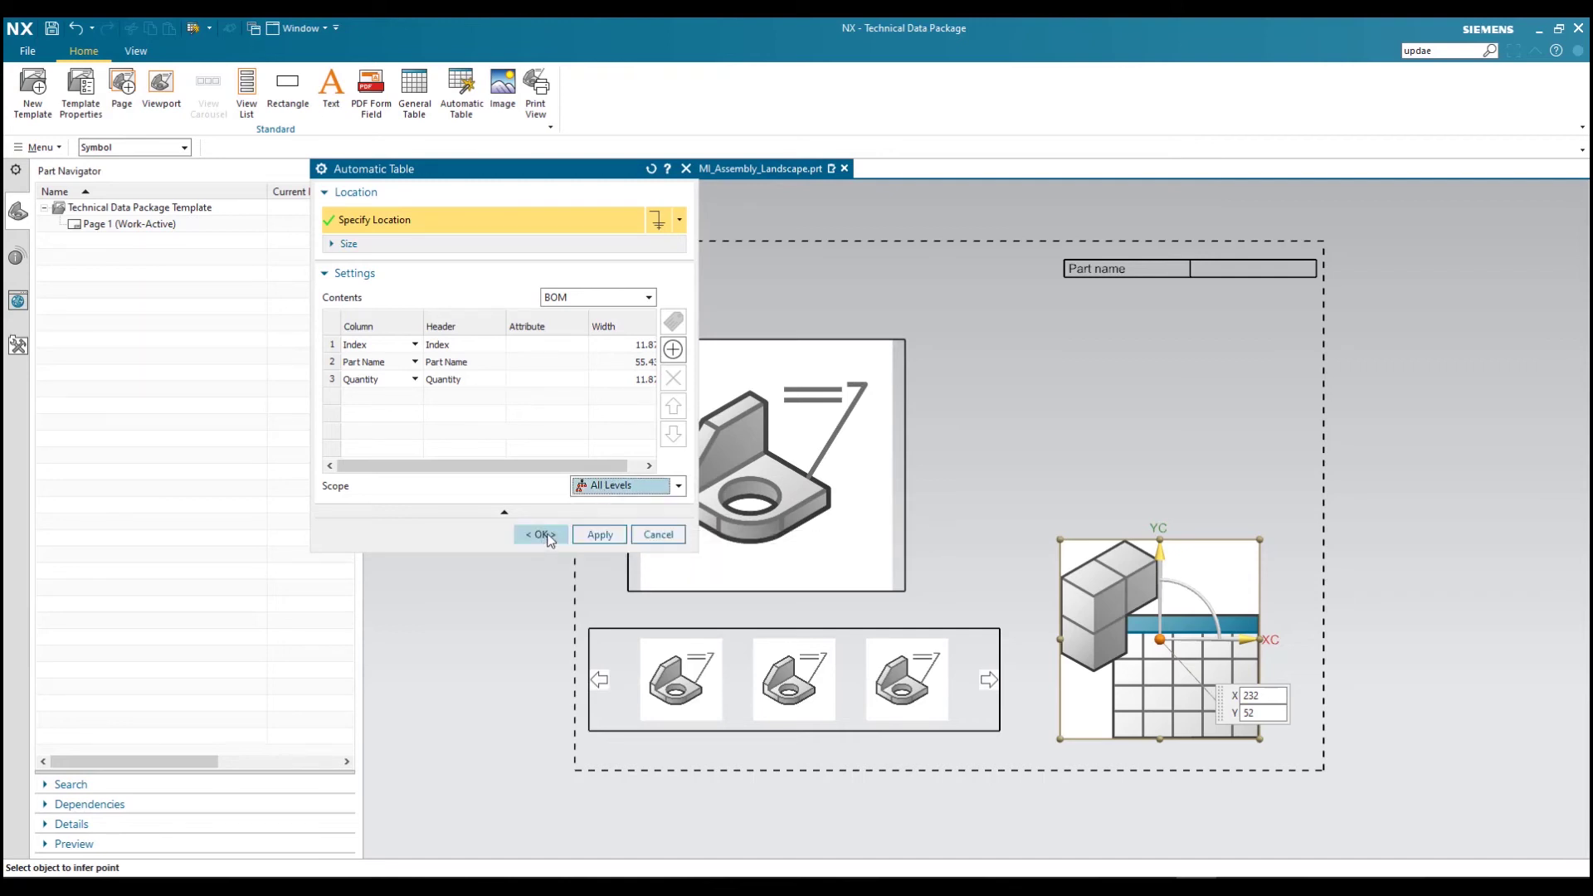
pyautogui.click(547, 535)
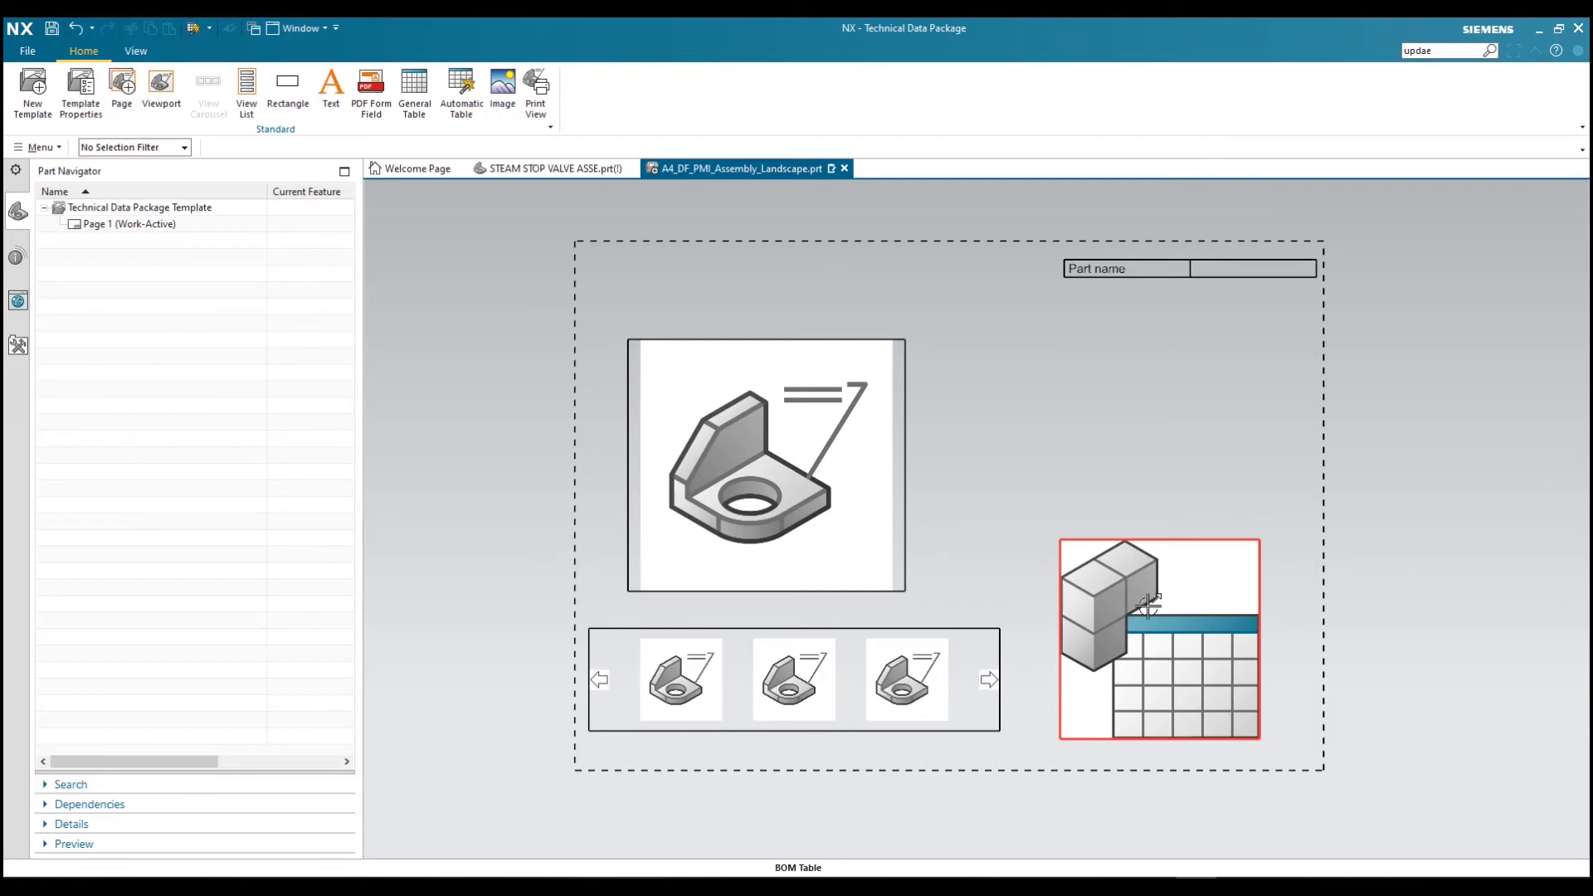
# Add an automatic table with PMI contents, resize its frame and centre it above the BOM table at X 230, Y 141
pyautogui.click(463, 88)
pyautogui.click(566, 300)
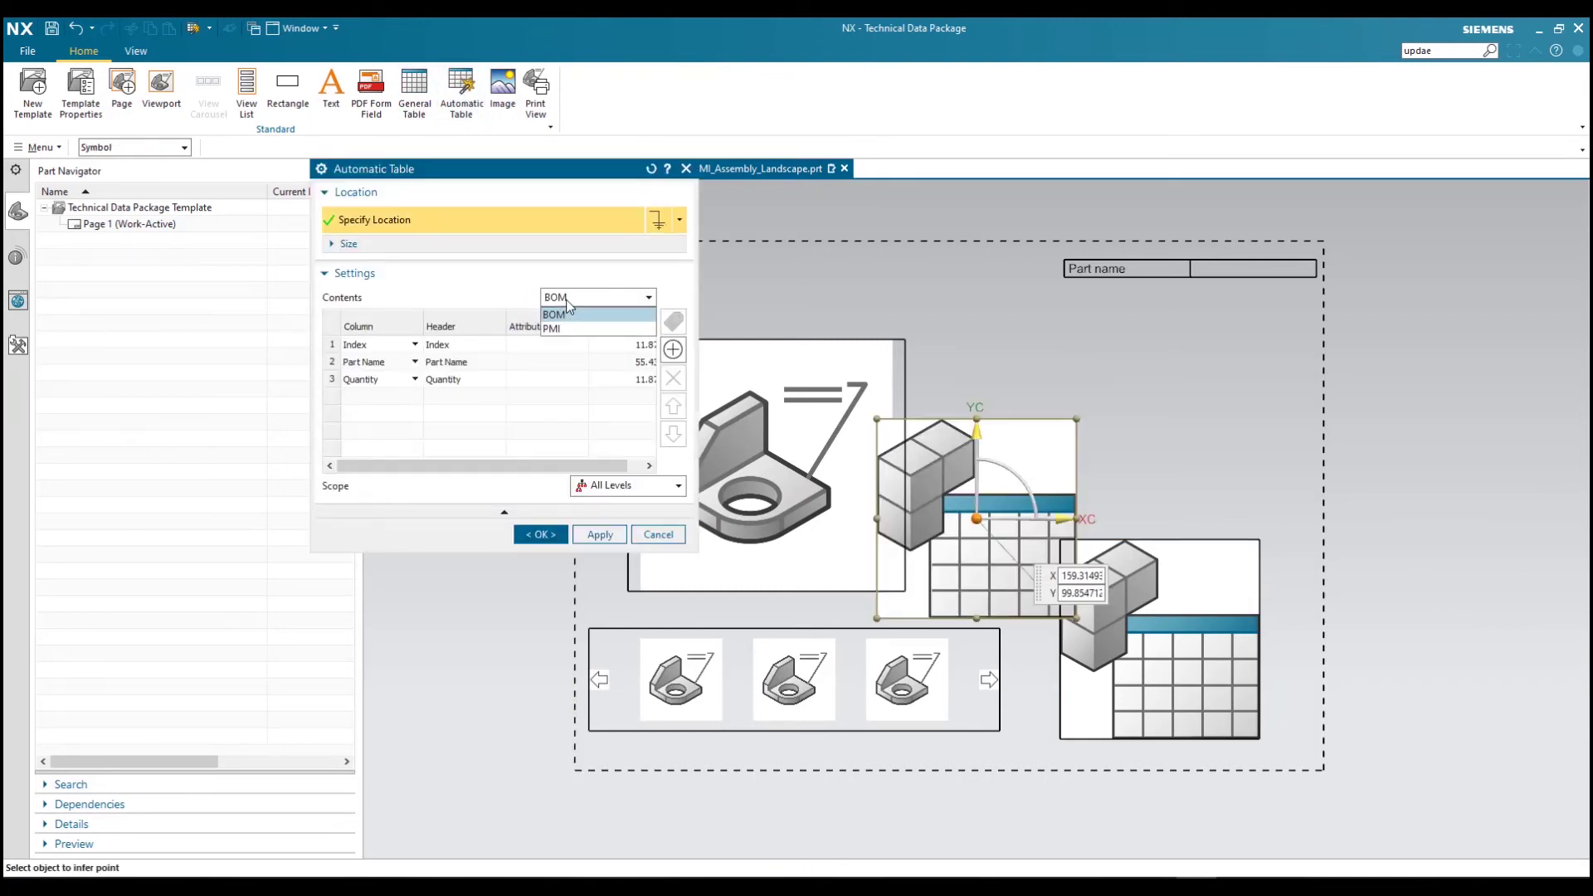
pyautogui.click(566, 330)
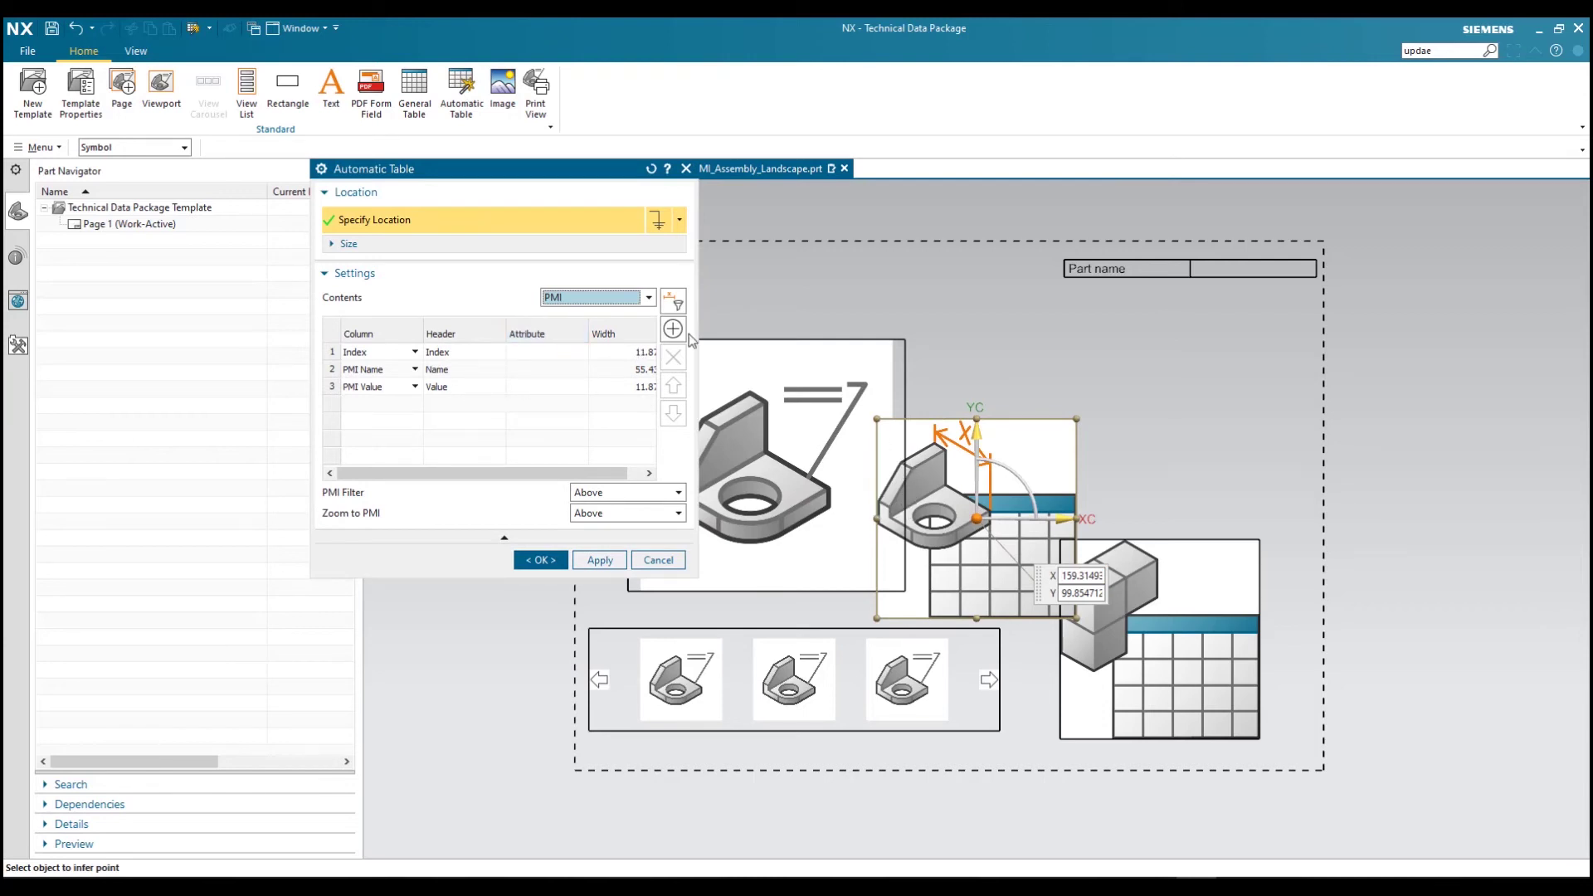
pyautogui.click(872, 420)
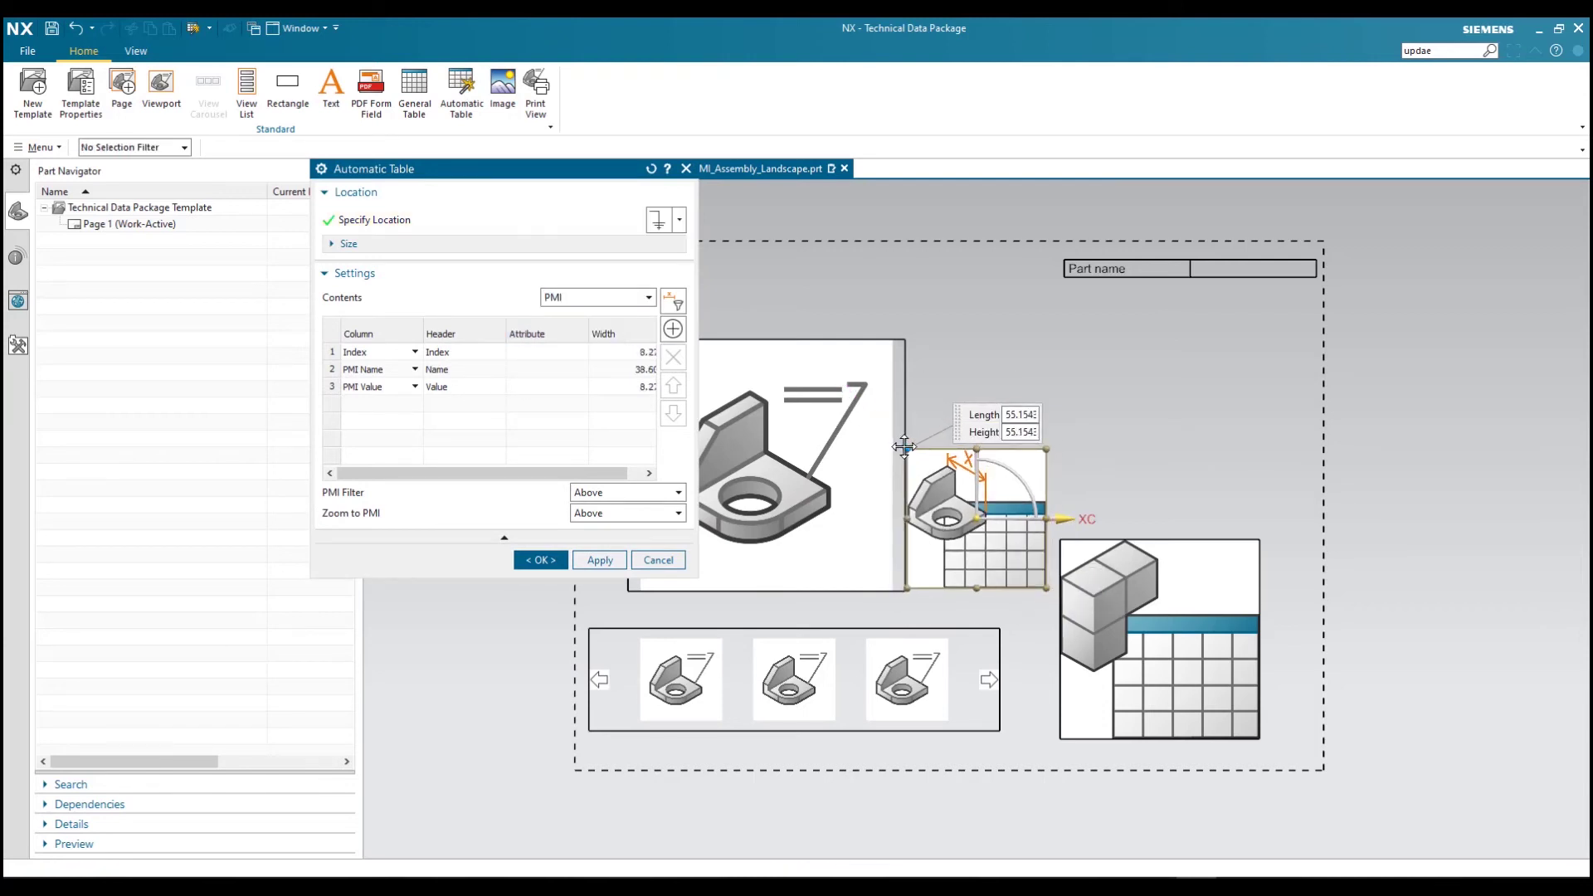
pyautogui.moveTo(878, 421); pyautogui.dragTo(885, 426)
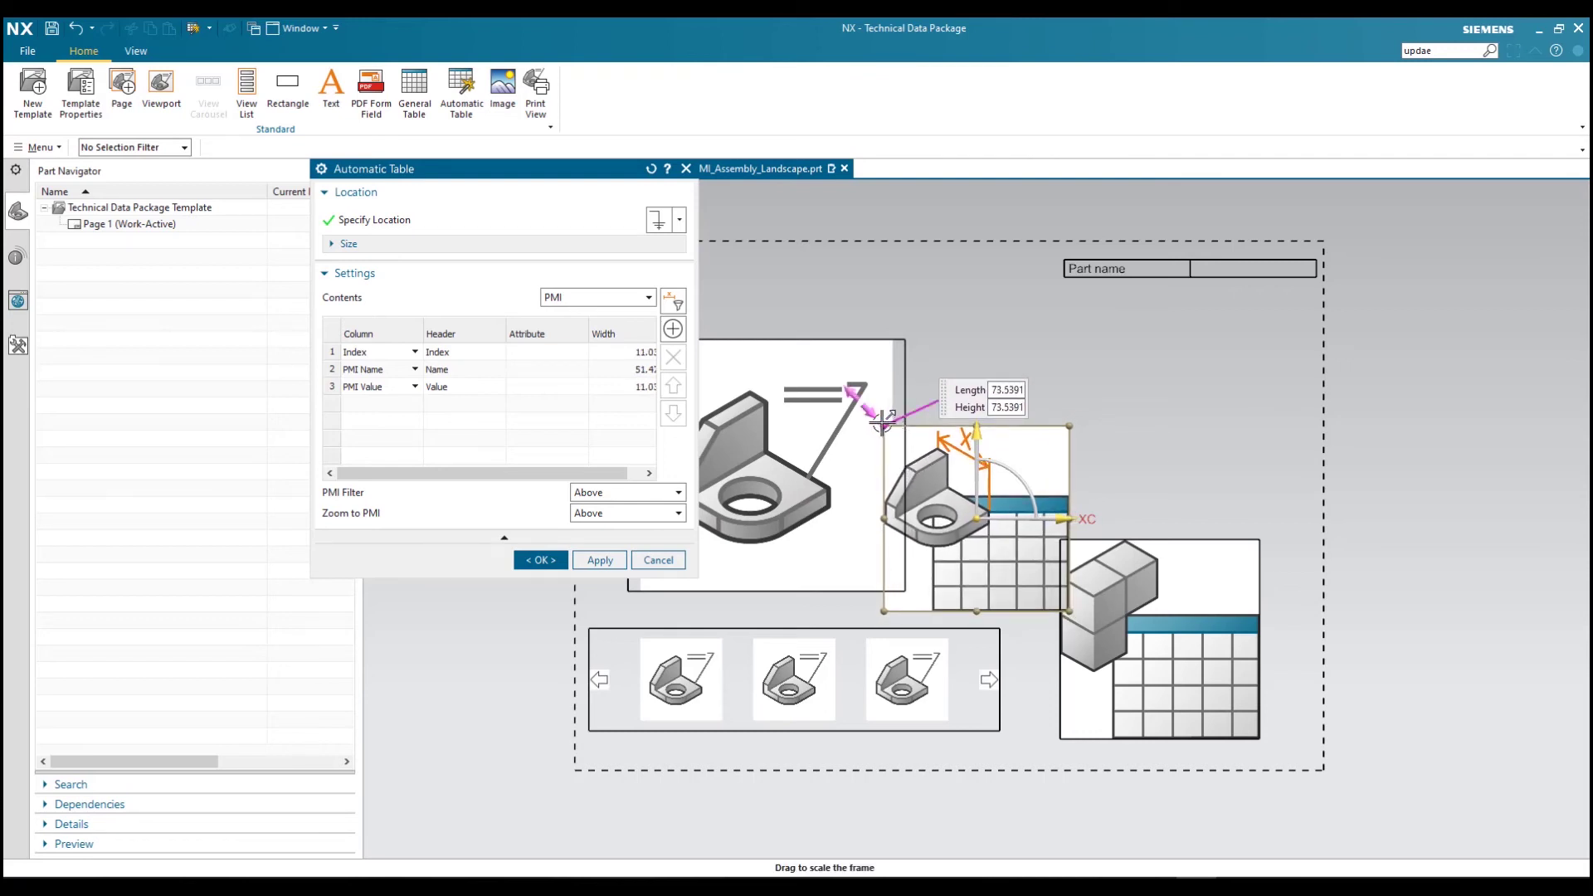
pyautogui.moveTo(1073, 424)
pyautogui.mouseDown()
pyautogui.moveTo(1087, 413)
pyautogui.moveTo(1066, 426)
pyautogui.mouseUp()
pyautogui.moveTo(976, 518); pyautogui.dragTo(1052, 422)
pyautogui.moveTo(1138, 508); pyautogui.dragTo(1169, 539)
pyautogui.moveTo(1051, 423); pyautogui.dragTo(1156, 414)
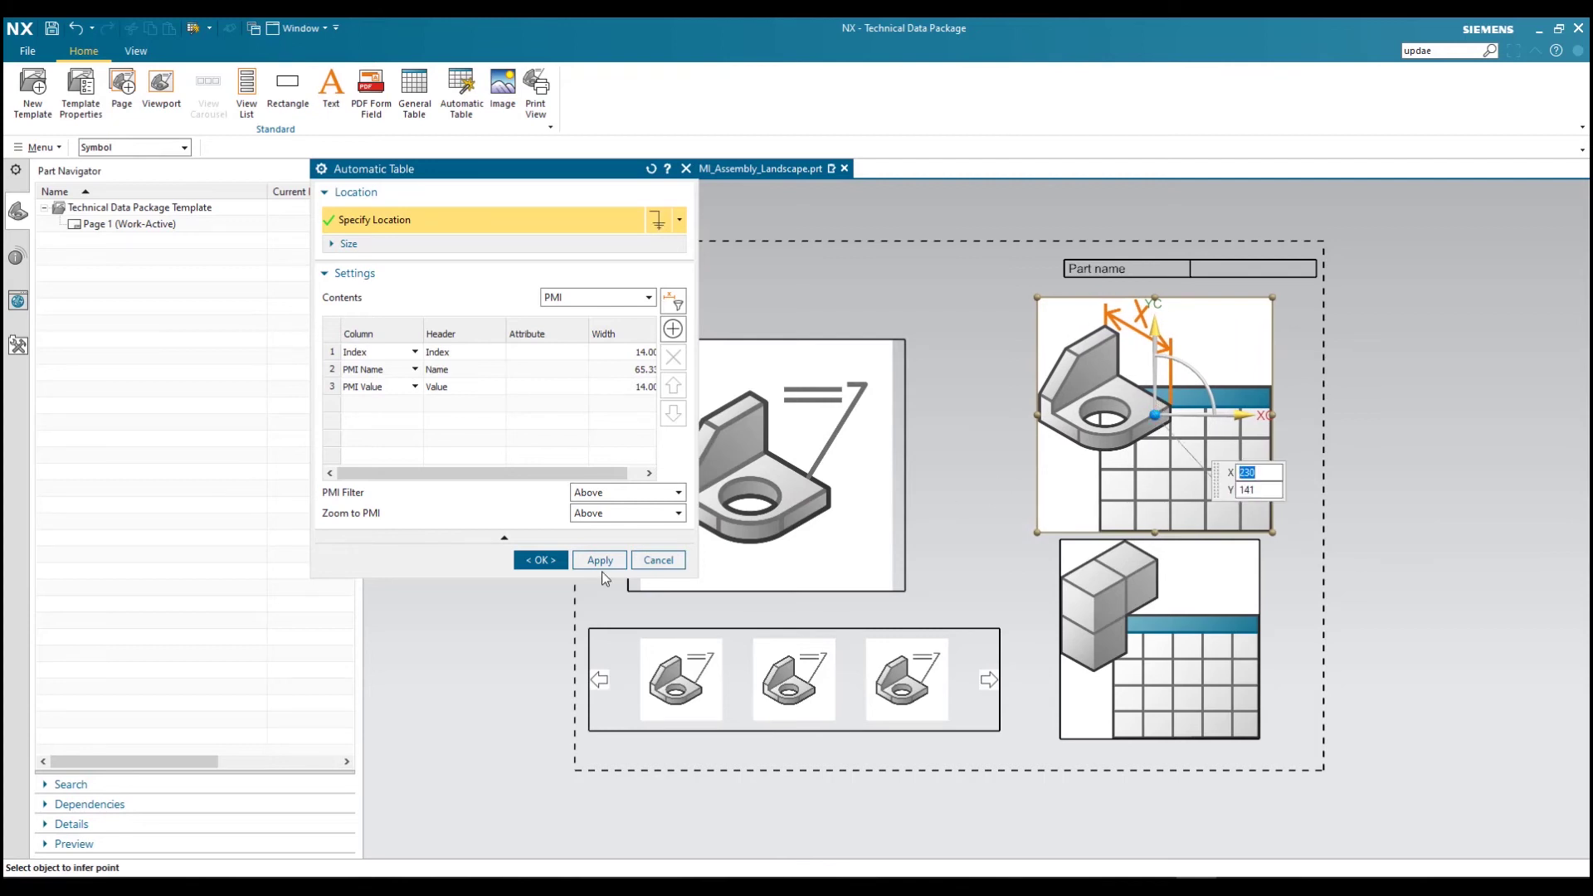
# Keep all PMI types included in the table's content filter and create the PMI table
pyautogui.click(674, 300)
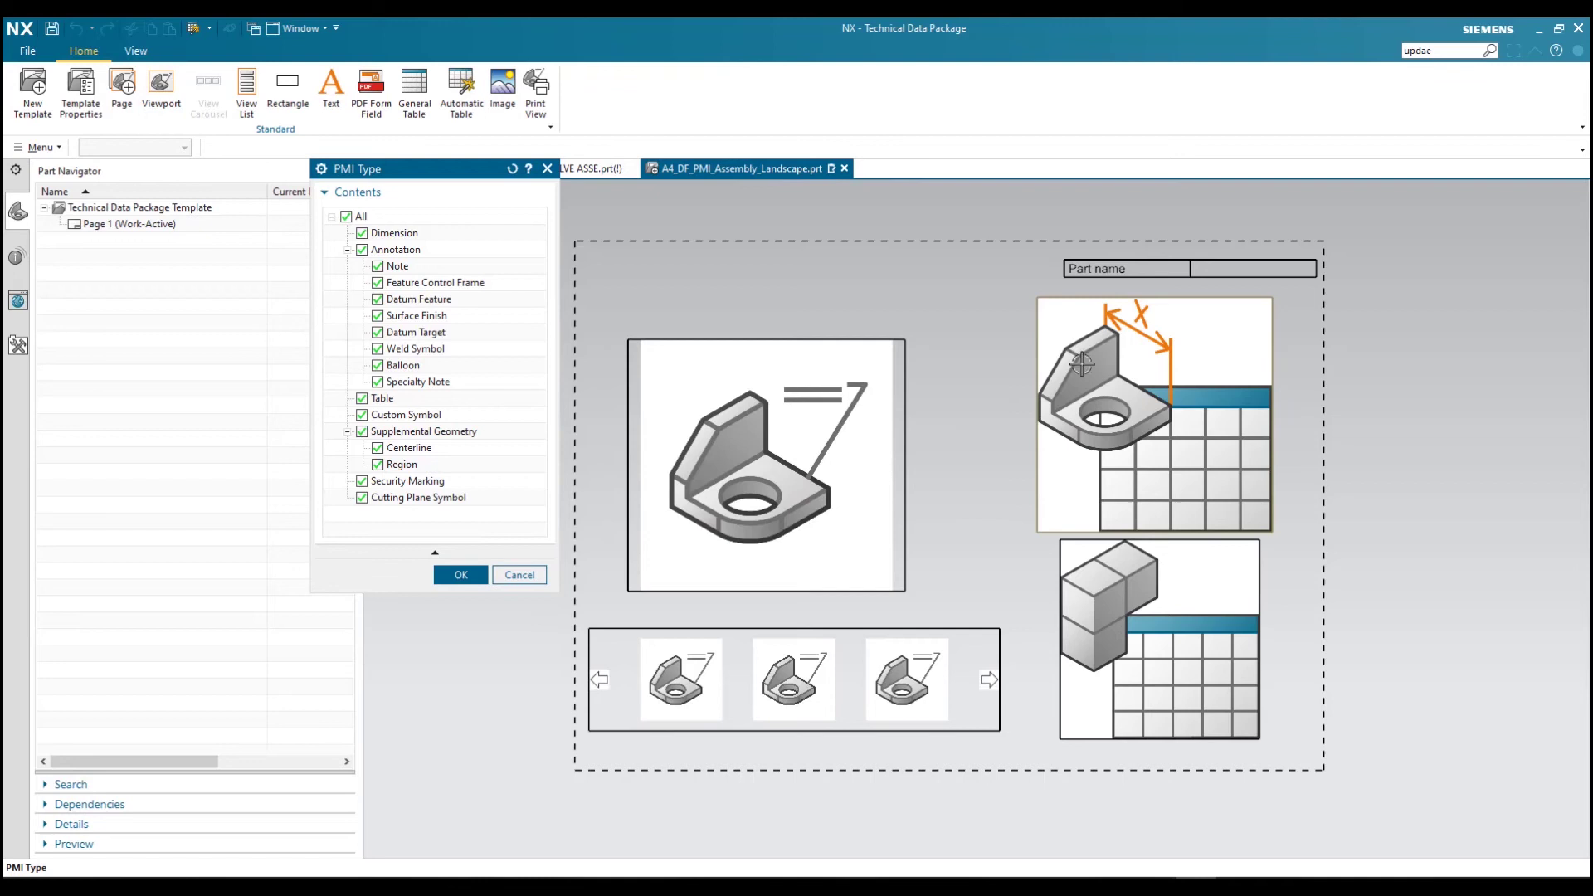
pyautogui.click(455, 574)
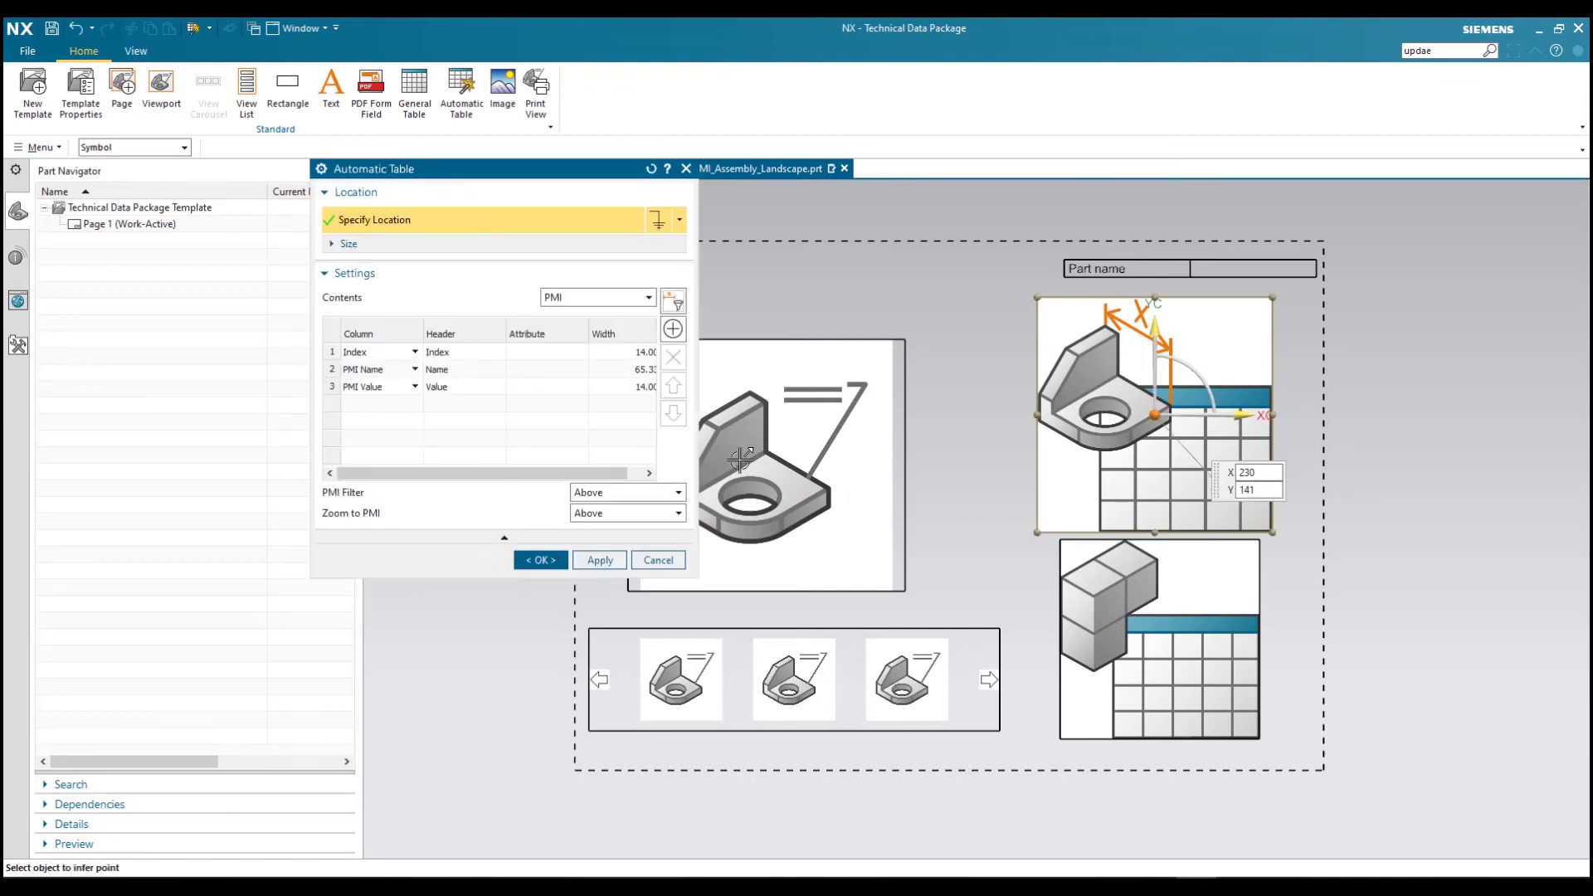
pyautogui.click(539, 560)
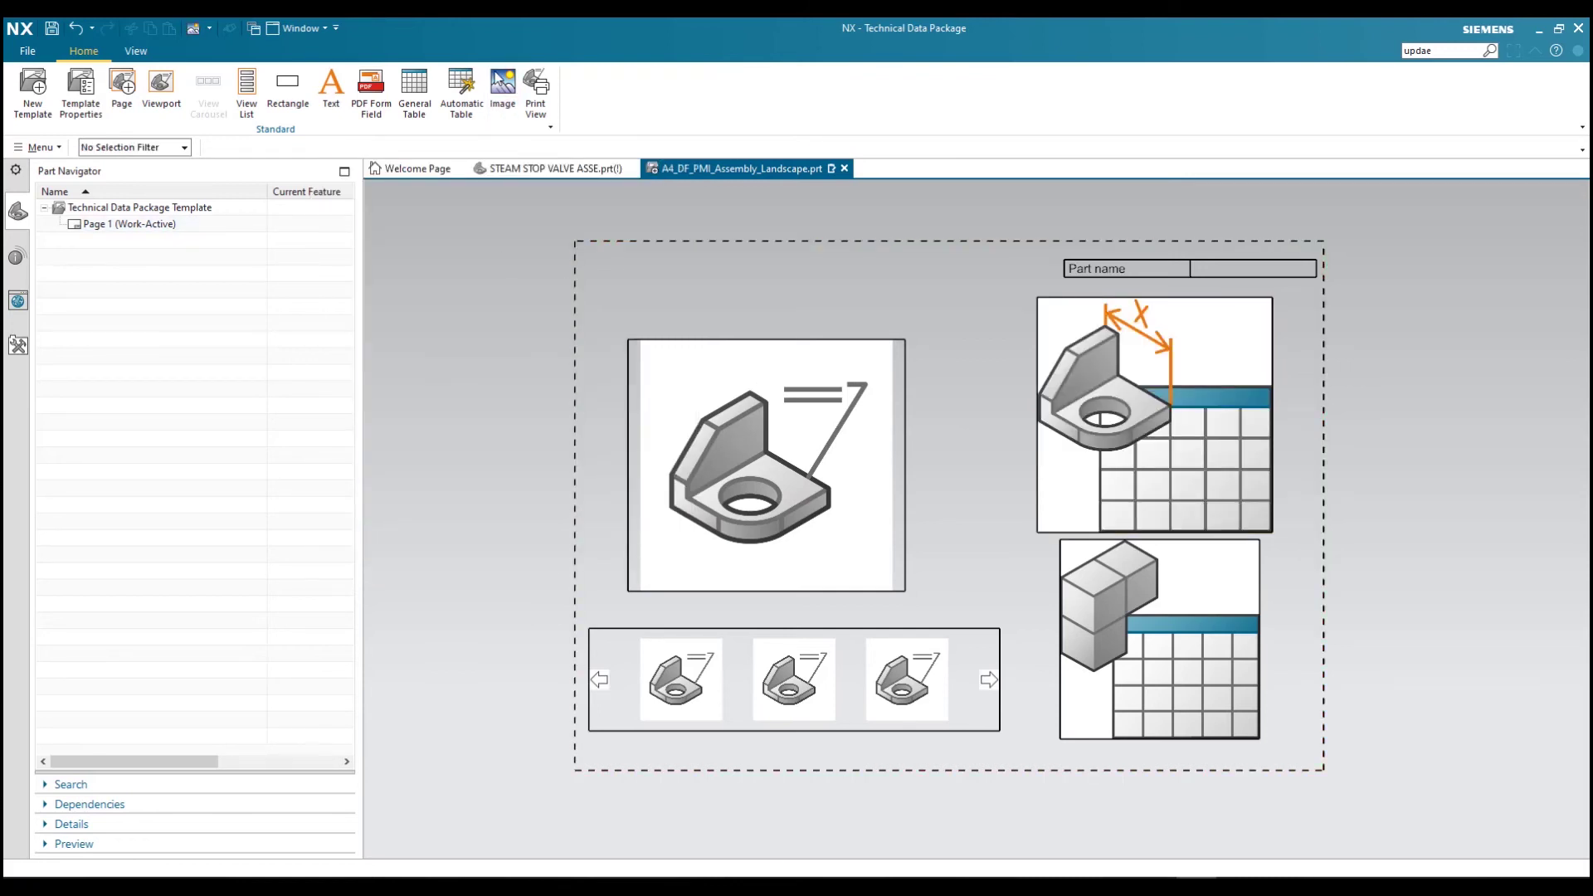
# Choose DF LOGO.png from the TITLE BLOCK folder as the image to insert on the page
pyautogui.click(502, 89)
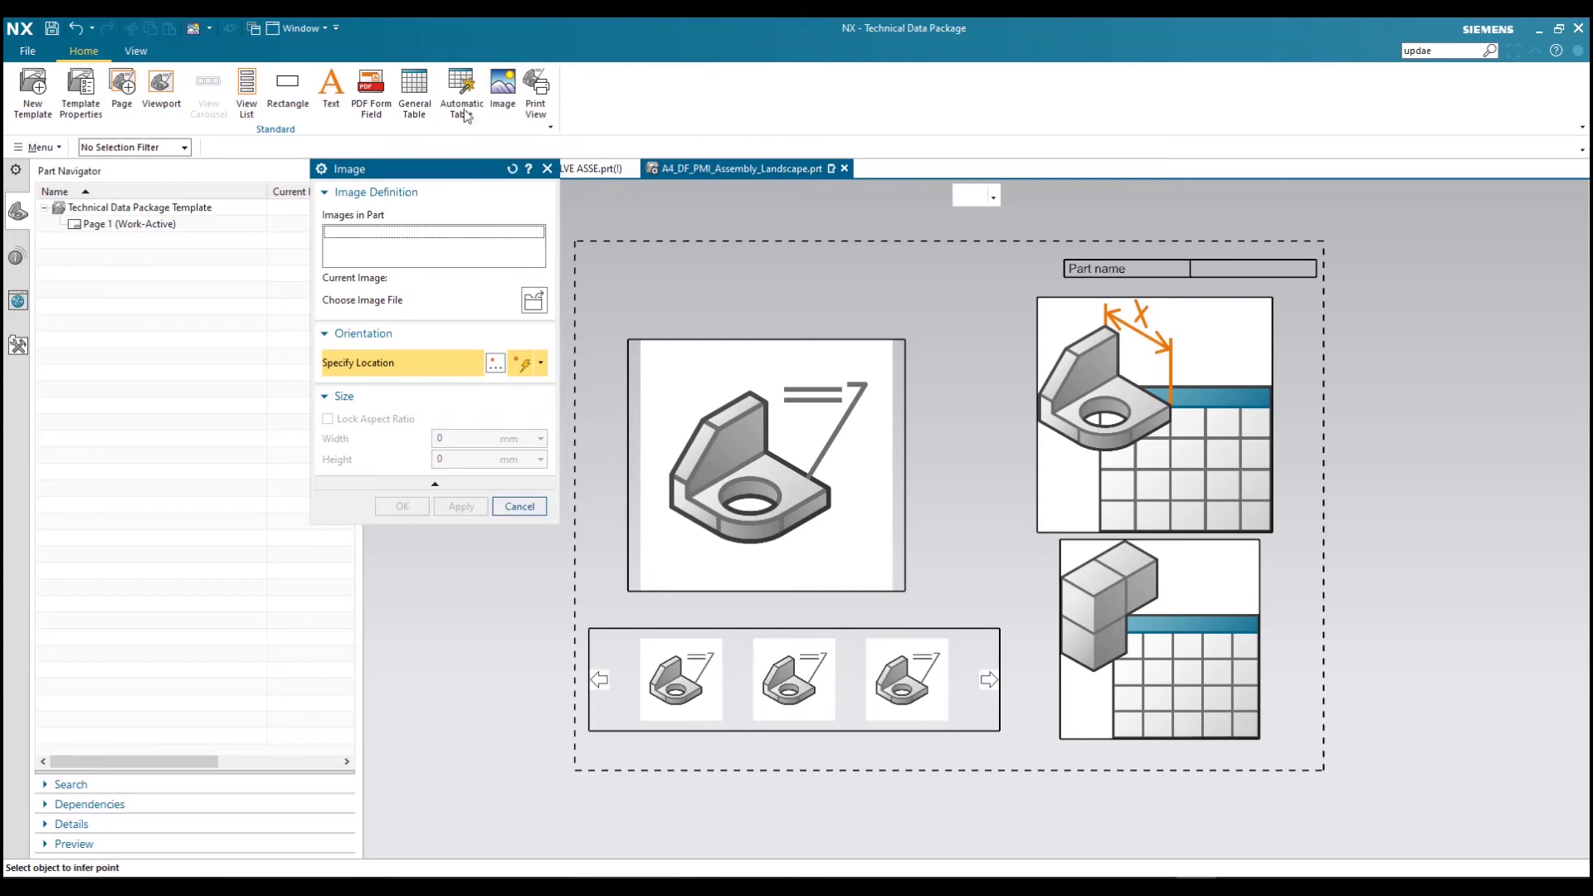
pyautogui.click(536, 306)
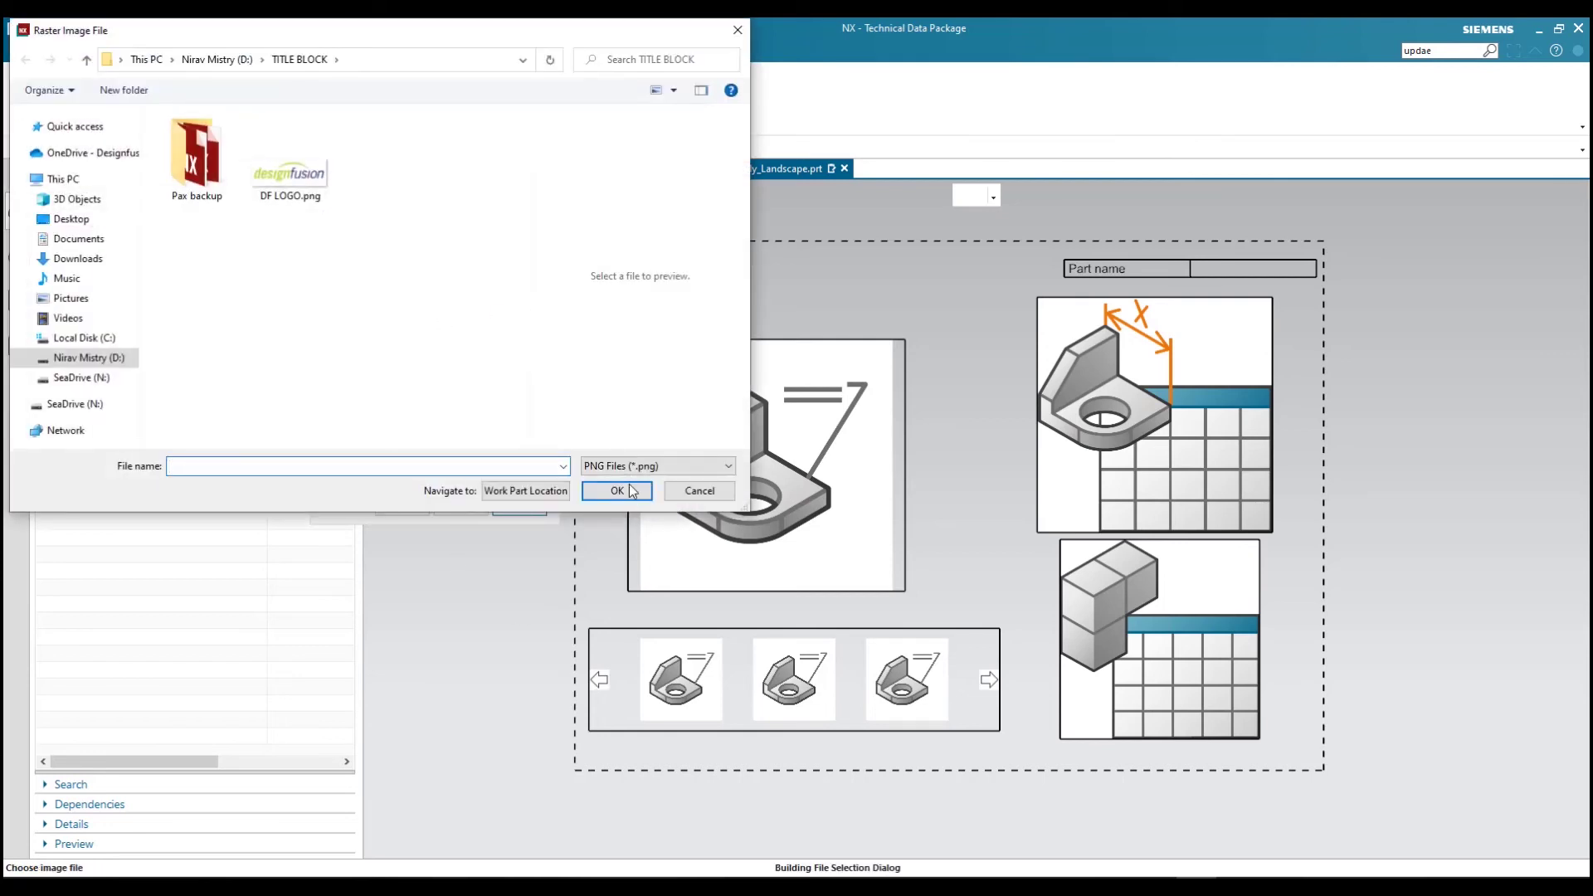
pyautogui.click(624, 465)
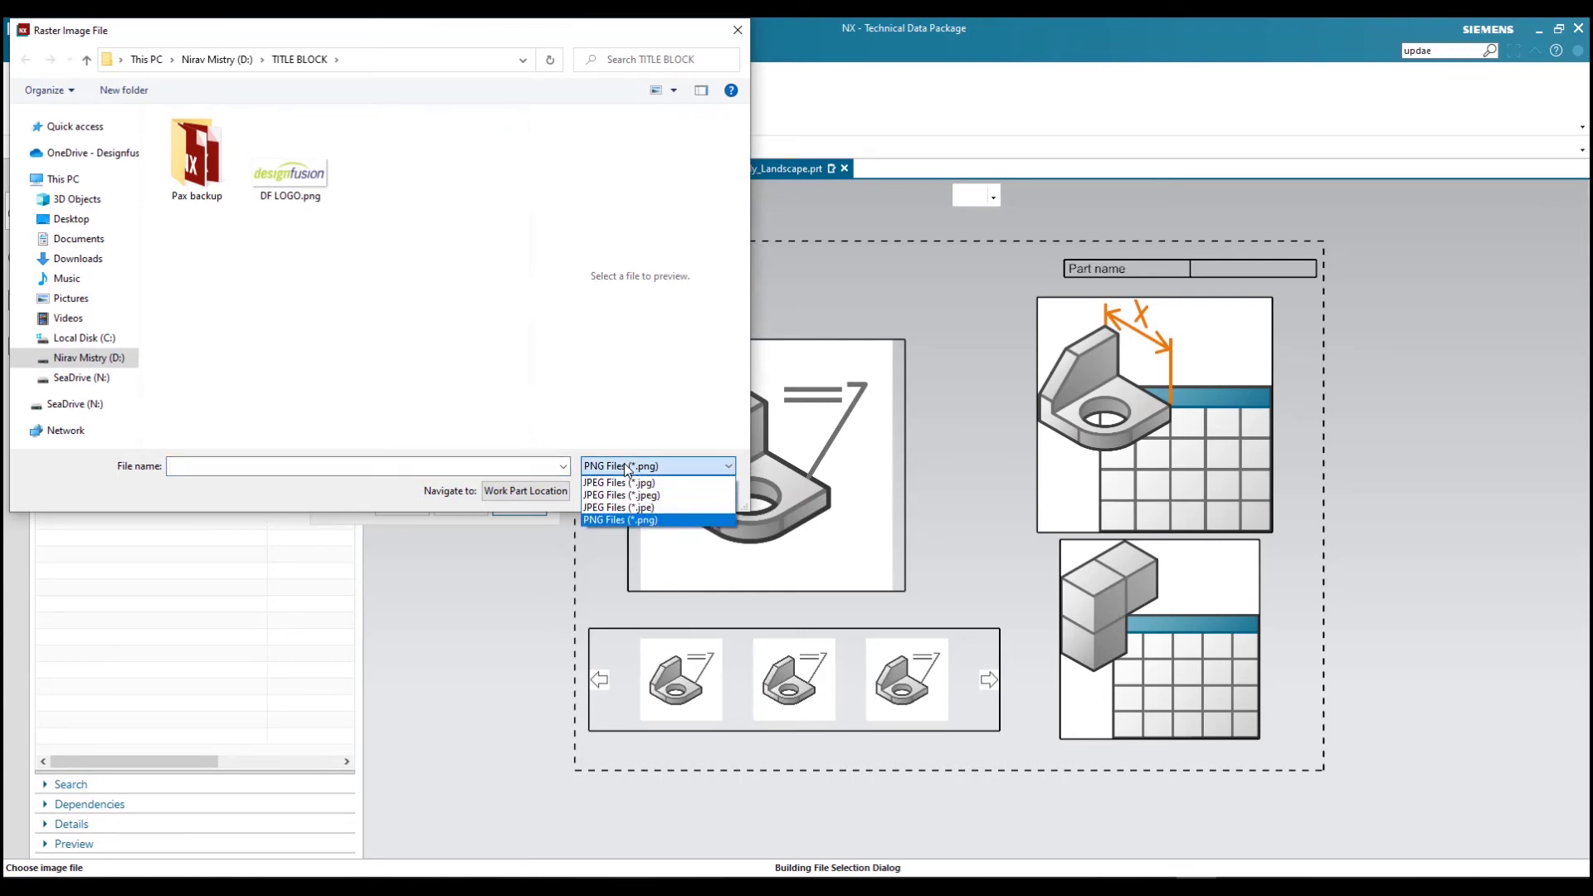
pyautogui.click(318, 168)
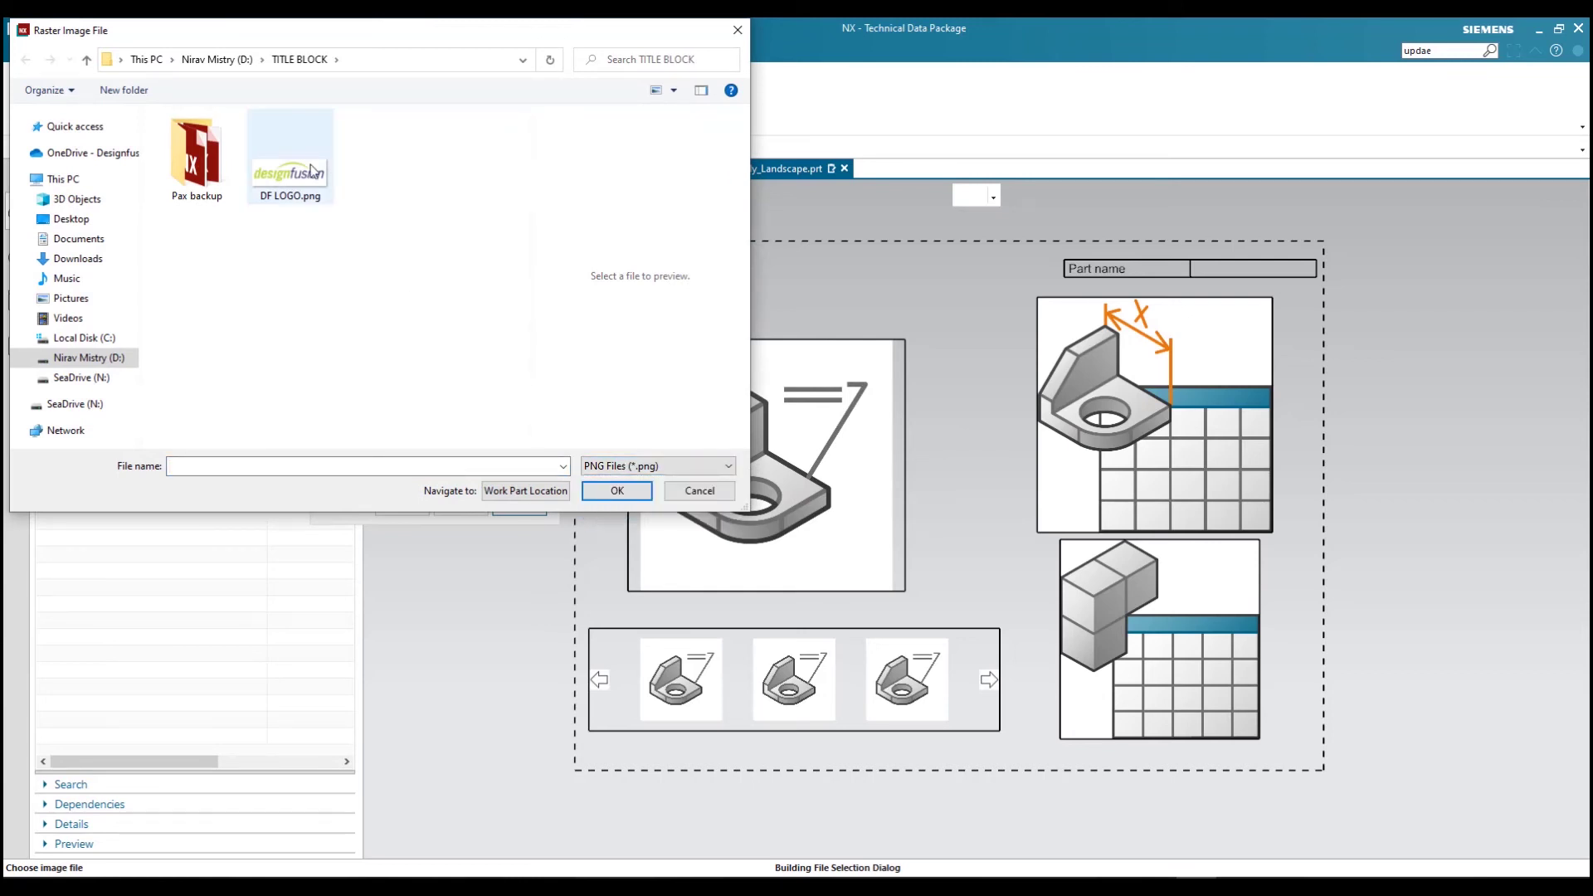
pyautogui.click(326, 206)
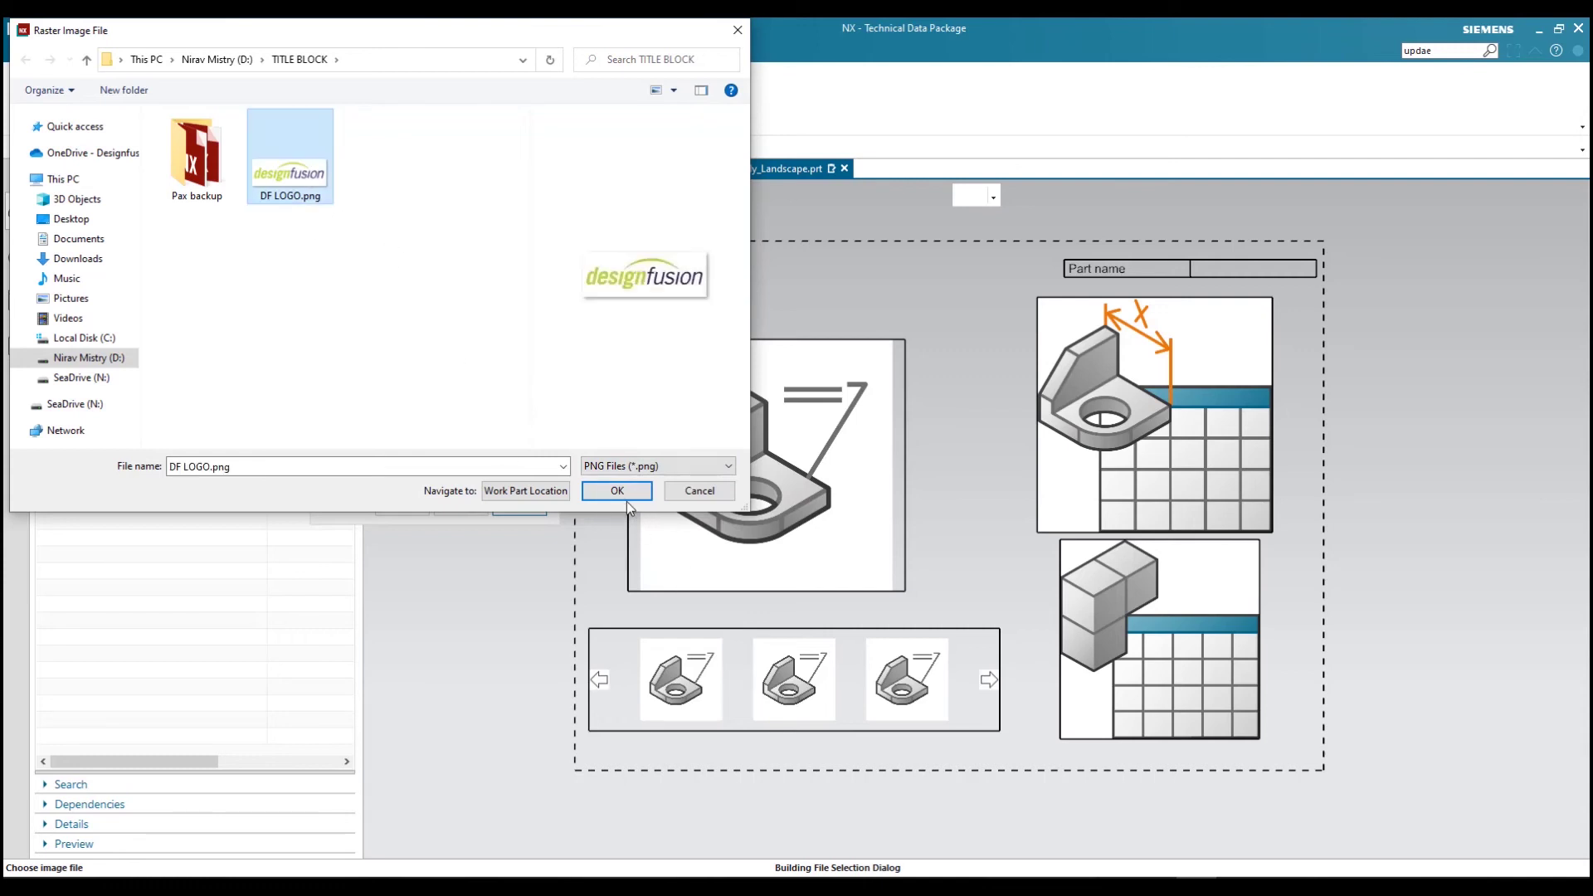
pyautogui.click(625, 496)
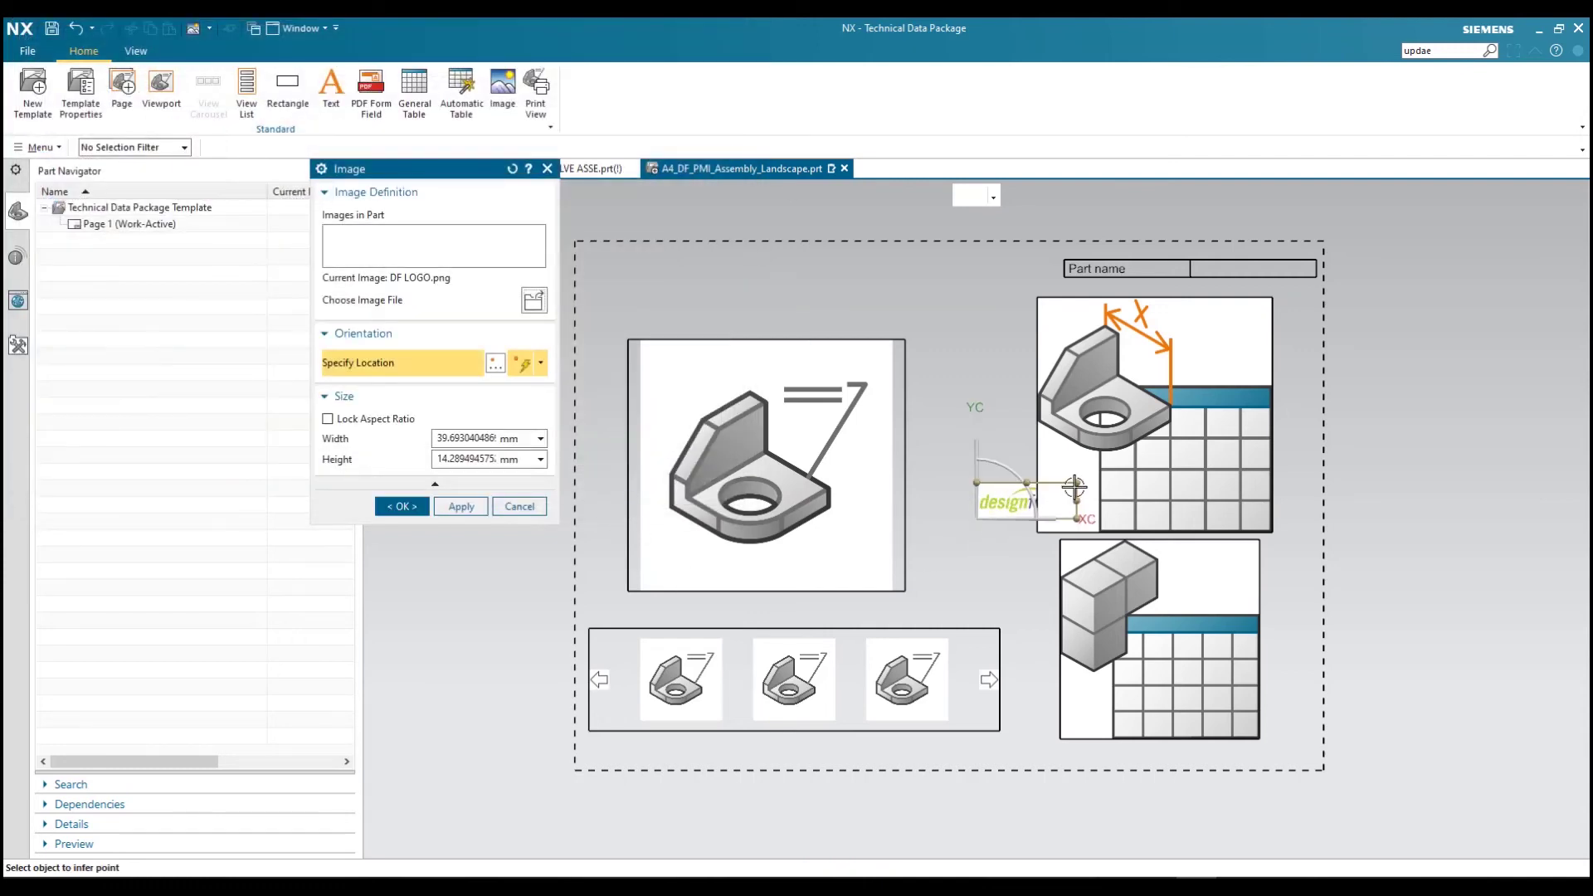
# Lock the logo's aspect ratio, scale it to 73 mm wide and place it in the page's upper-left corner above the viewport
pyautogui.click(329, 420)
pyautogui.moveTo(1076, 482); pyautogui.dragTo(1120, 462)
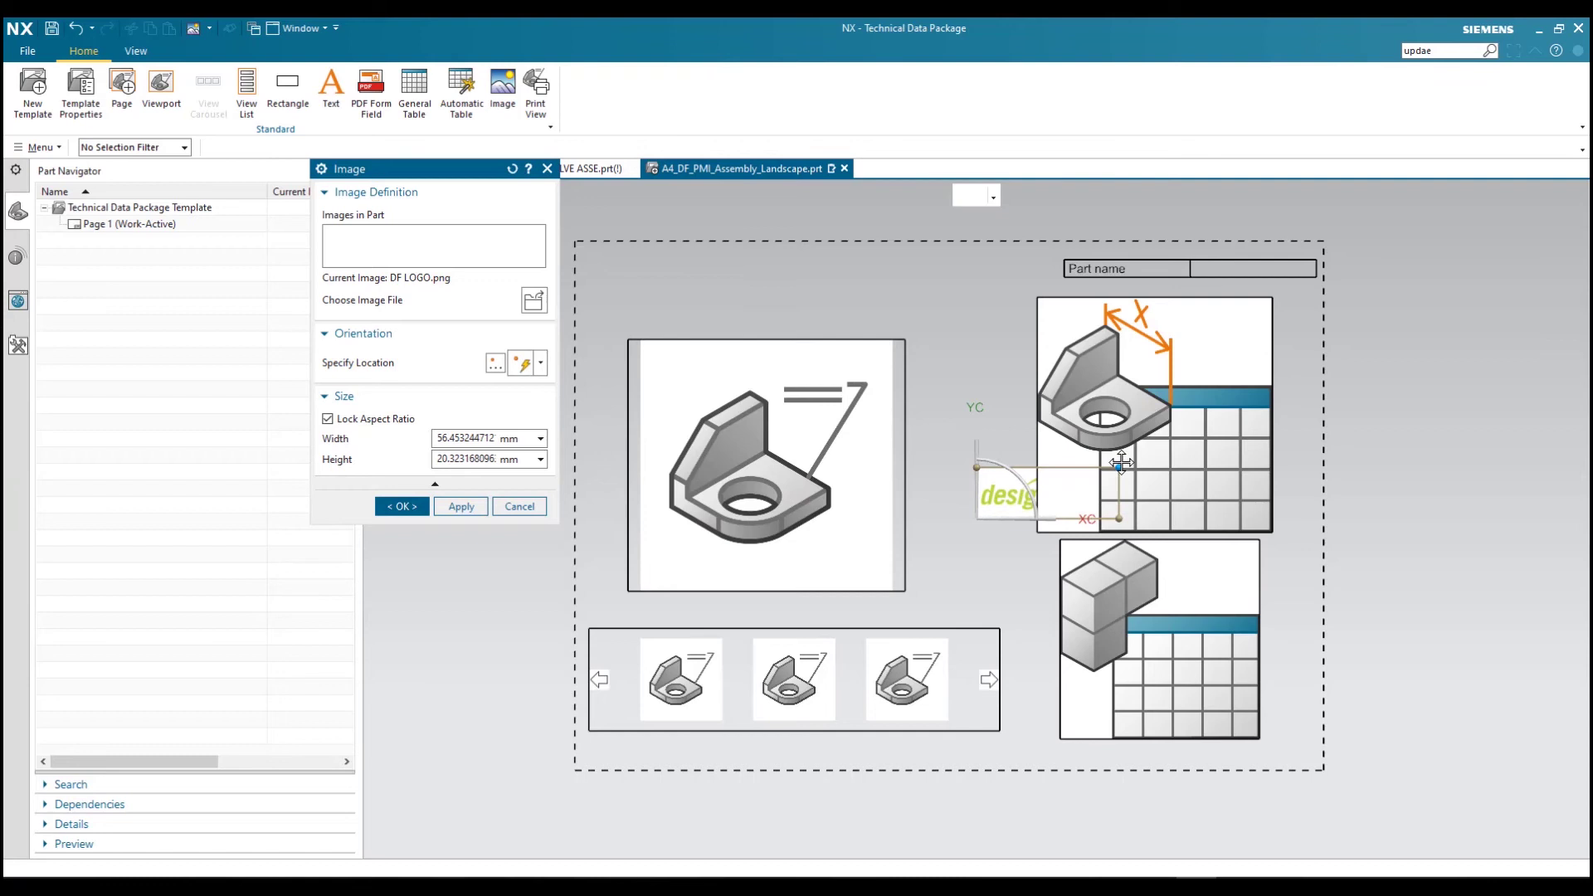
pyautogui.click(484, 510)
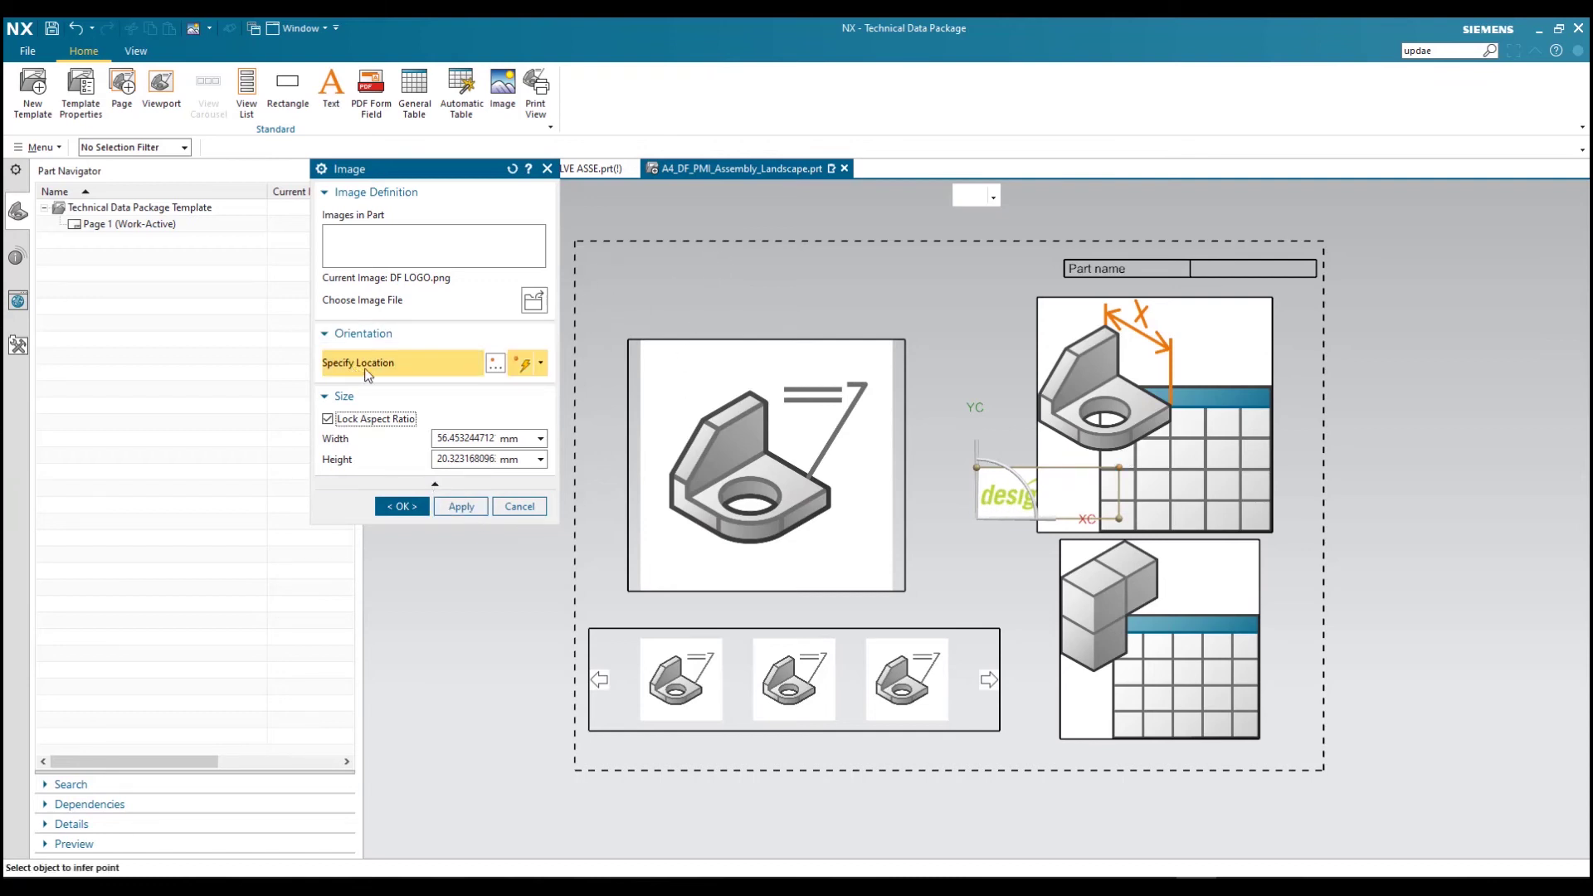
pyautogui.click(605, 271)
pyautogui.moveTo(606, 270); pyautogui.dragTo(582, 297)
pyautogui.moveTo(724, 297); pyautogui.dragTo(763, 308)
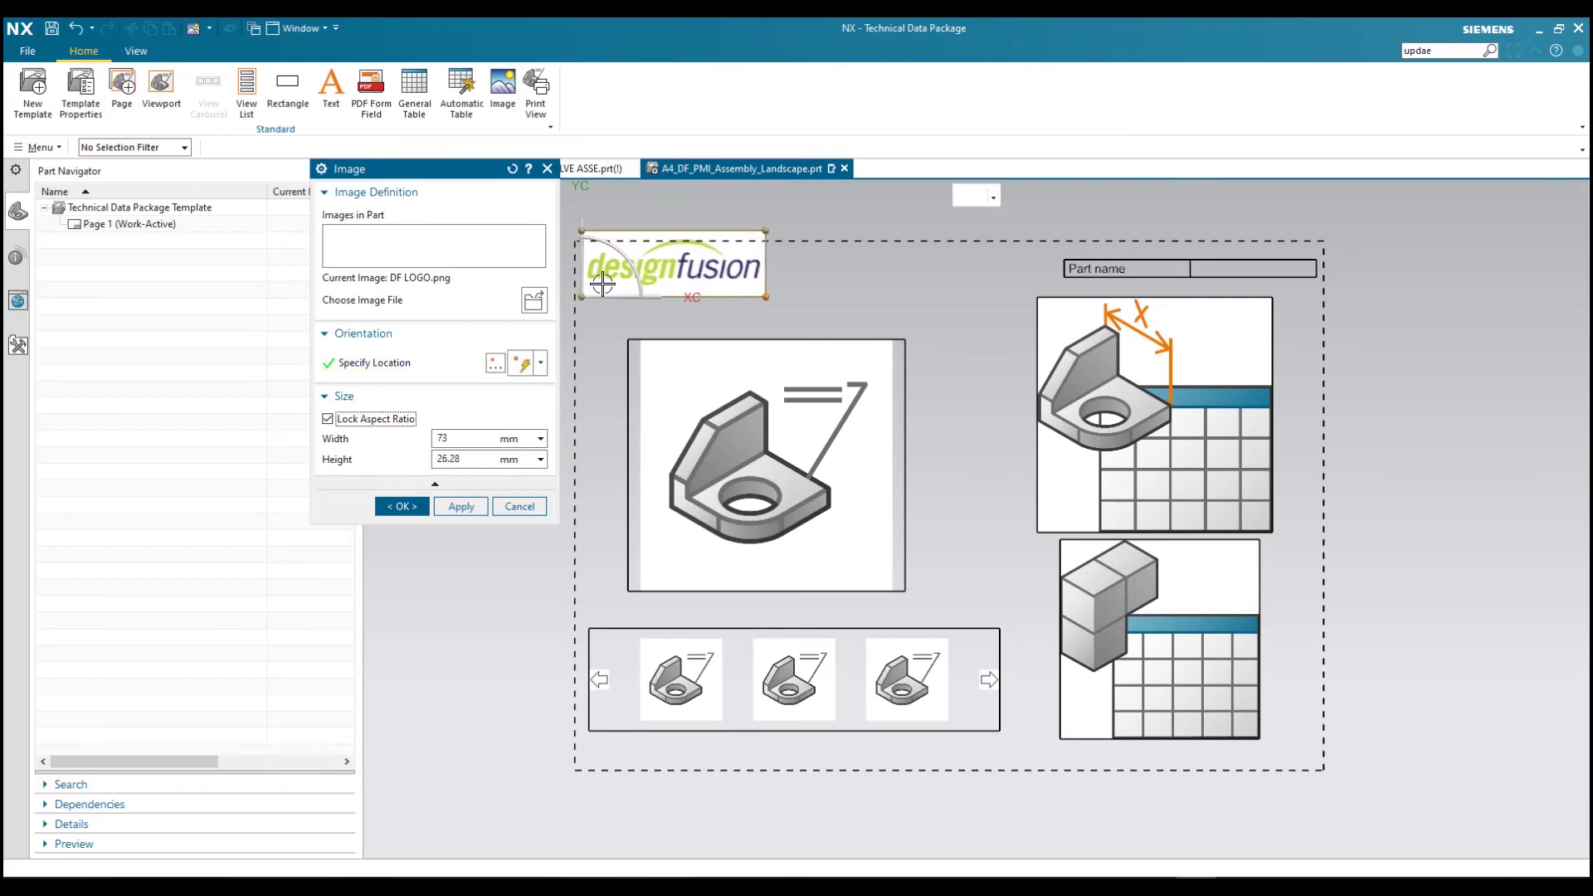
pyautogui.moveTo(583, 297); pyautogui.dragTo(581, 316)
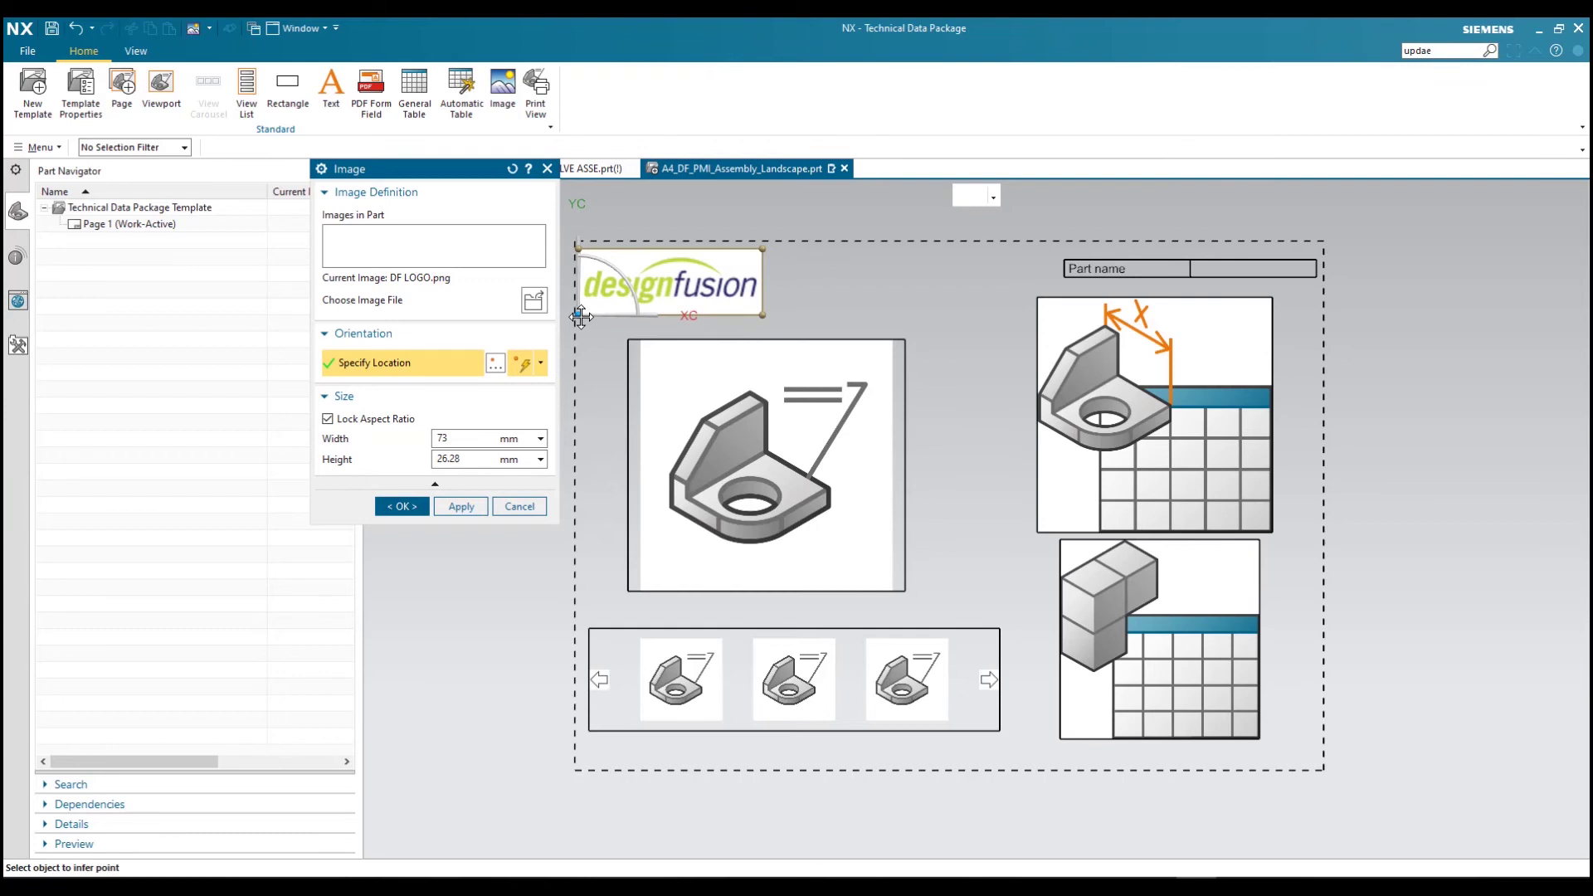
pyautogui.moveTo(581, 317); pyautogui.dragTo(581, 316)
pyautogui.click(402, 505)
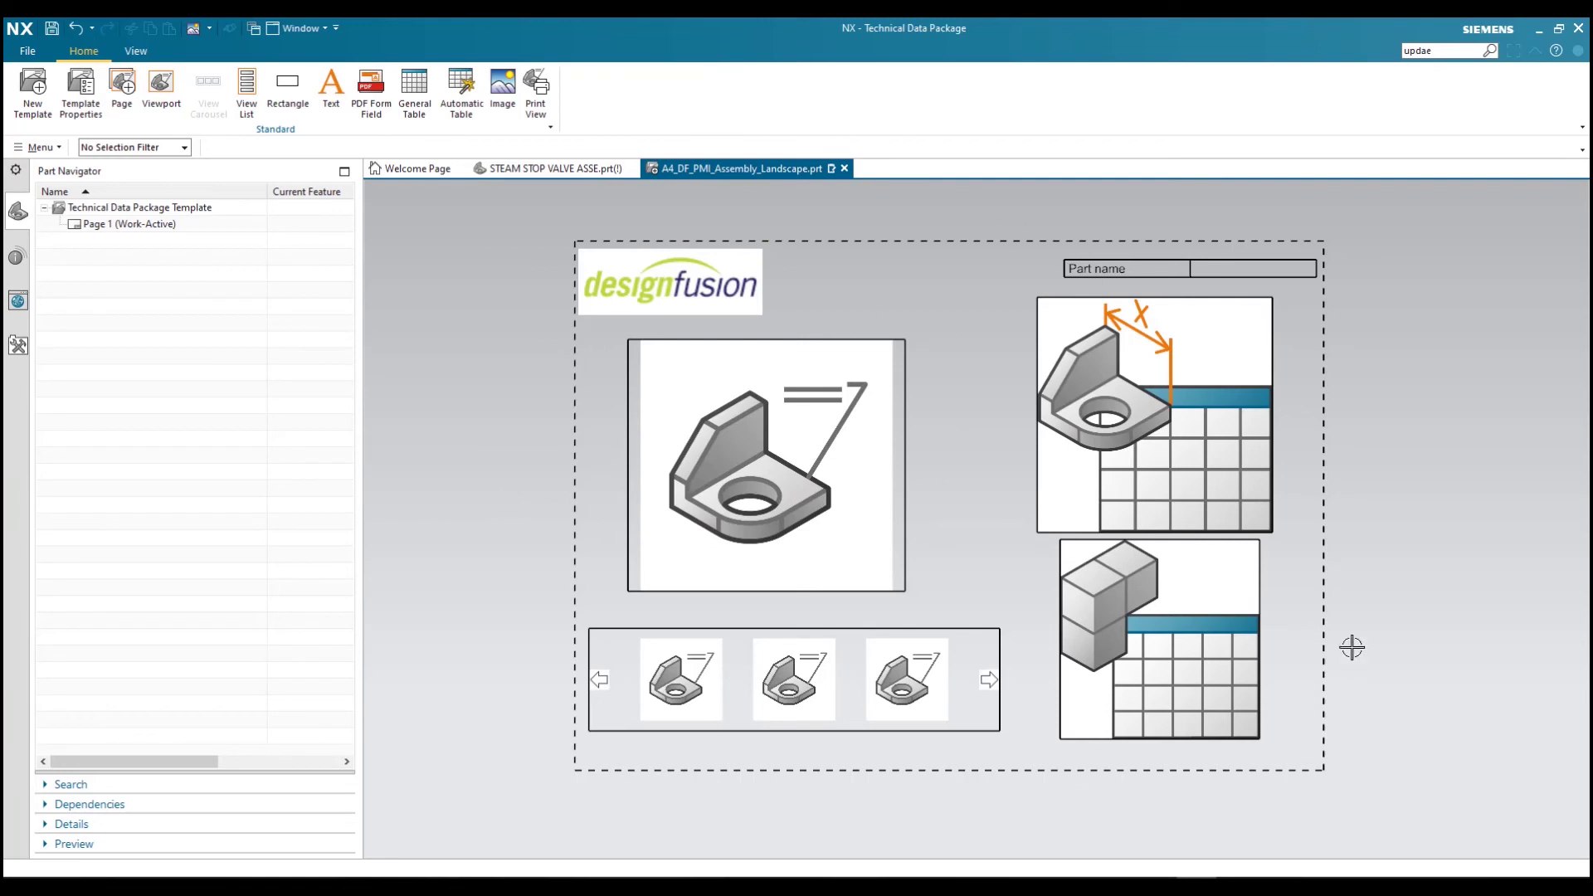
# Save and close the A4_DF_PMI_Assembly_Landscape template and copy its .prt file from the D: drive in File Explorer
pyautogui.click(50, 31)
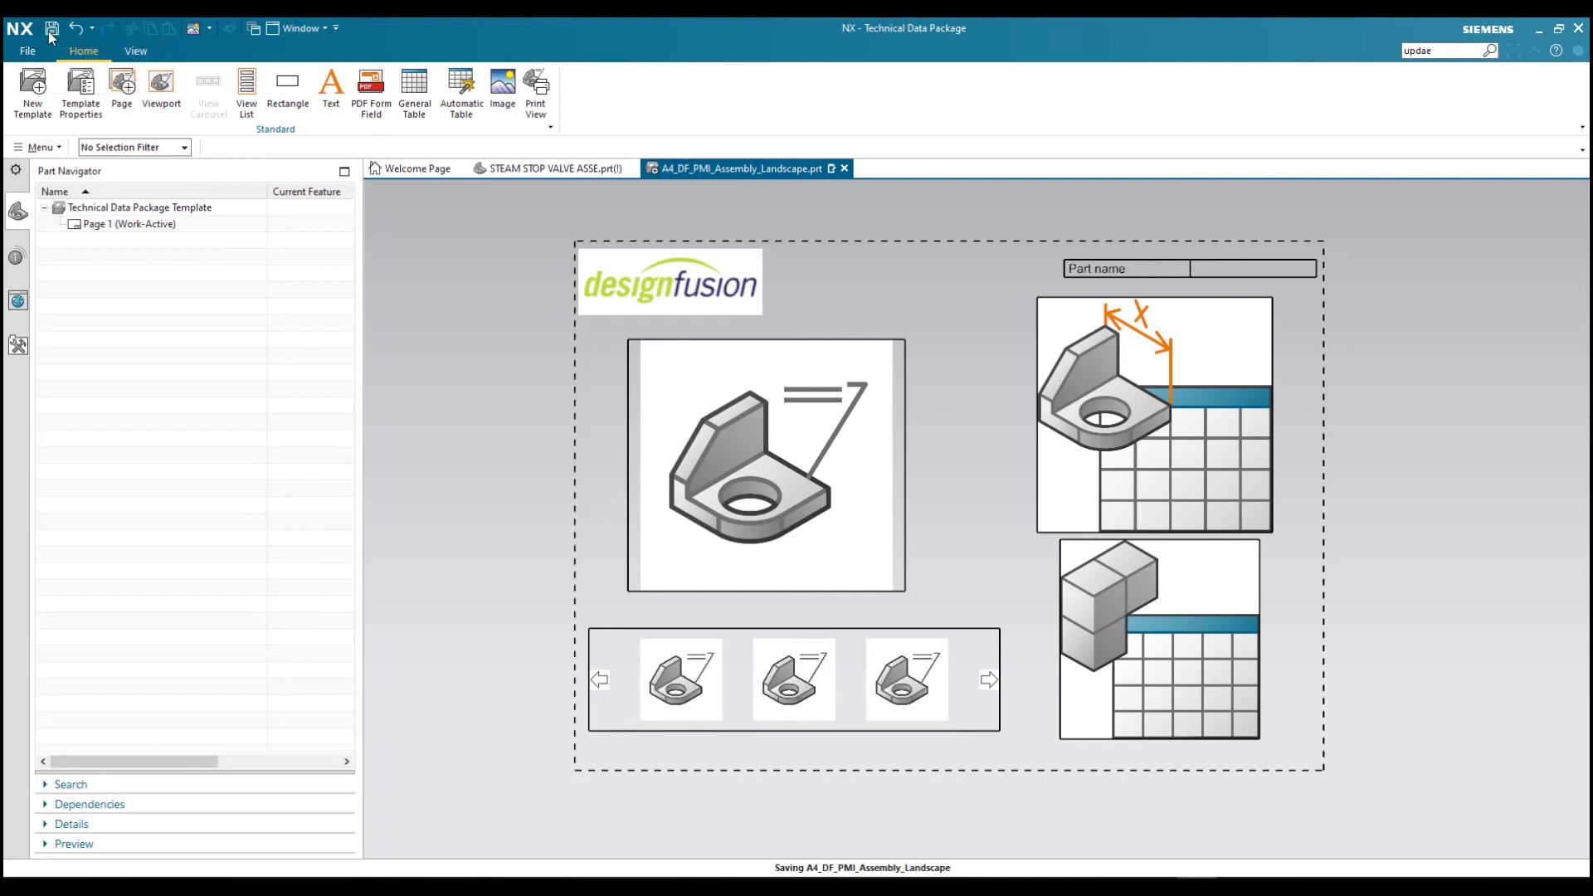
pyautogui.click(832, 169)
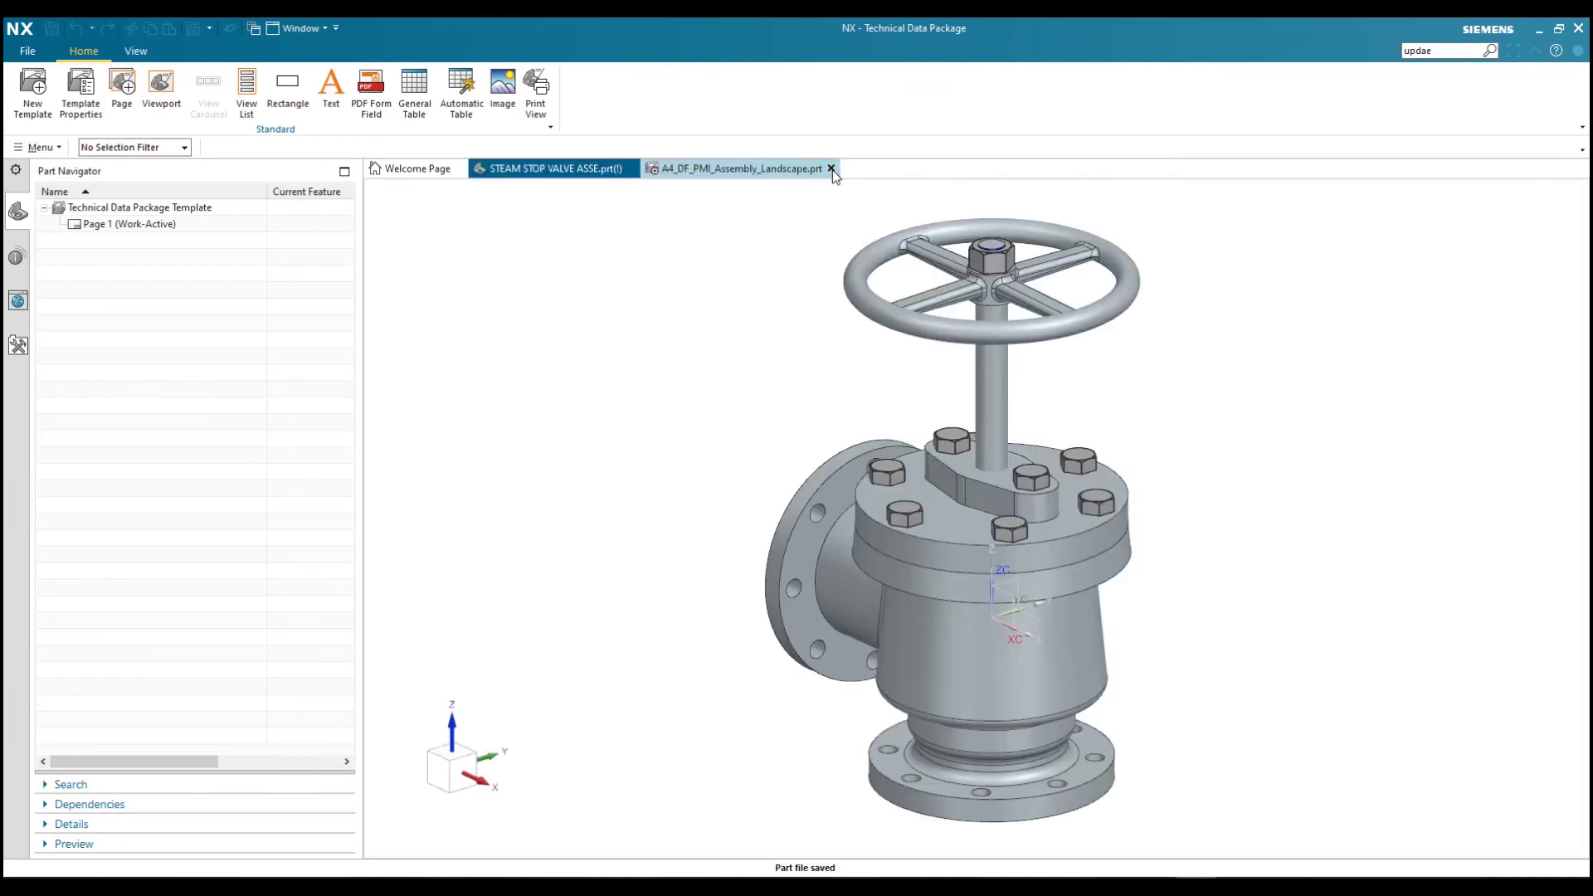
pyautogui.hotkey('alt', 'Tab')
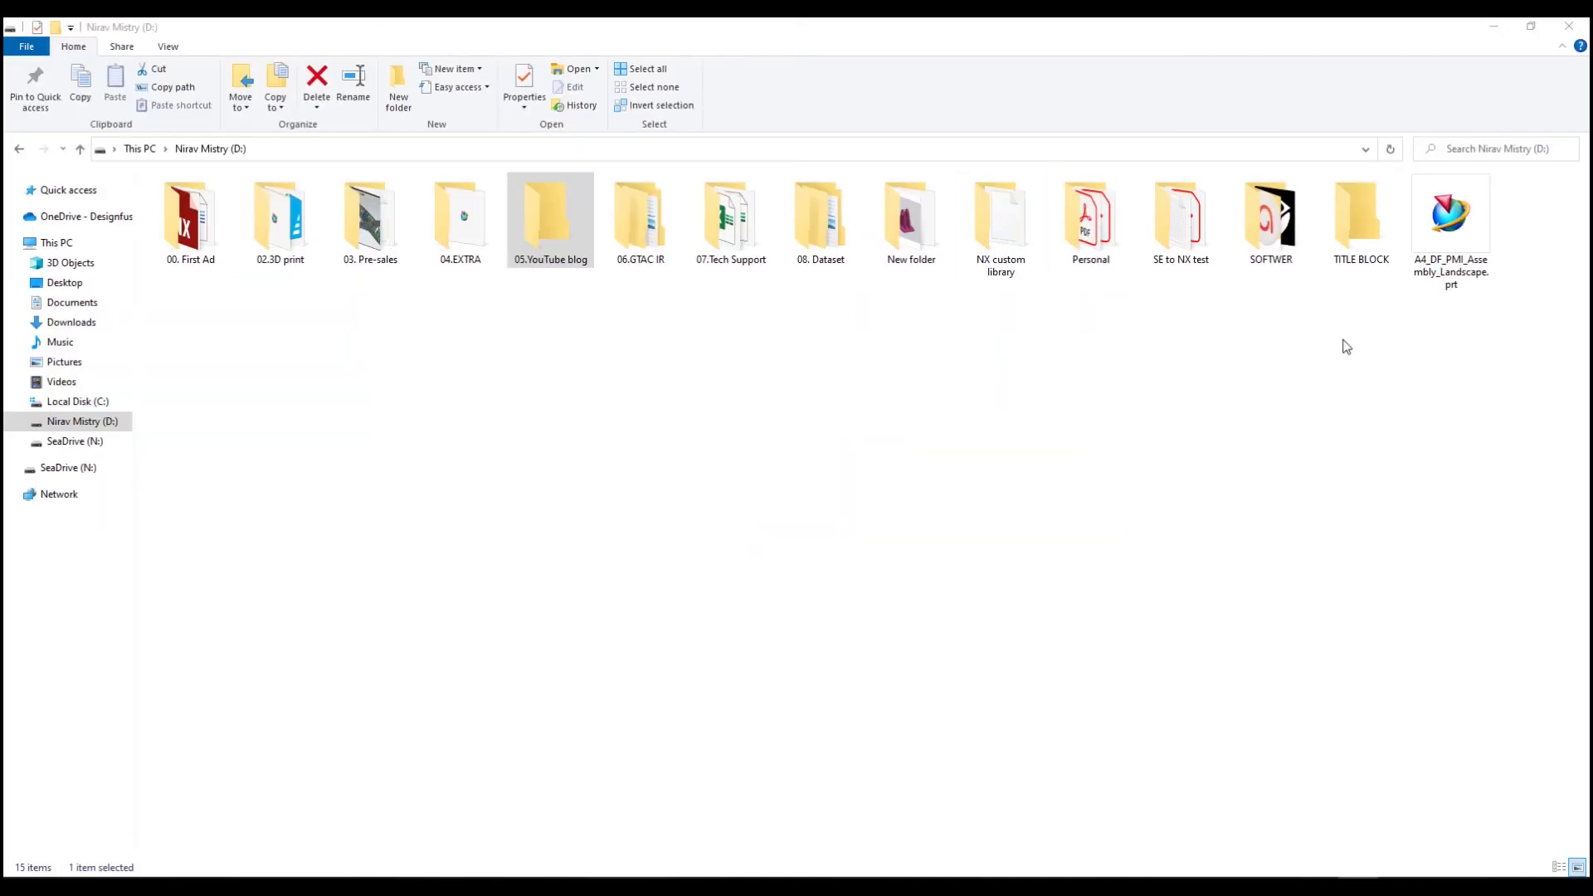
pyautogui.click(1451, 260)
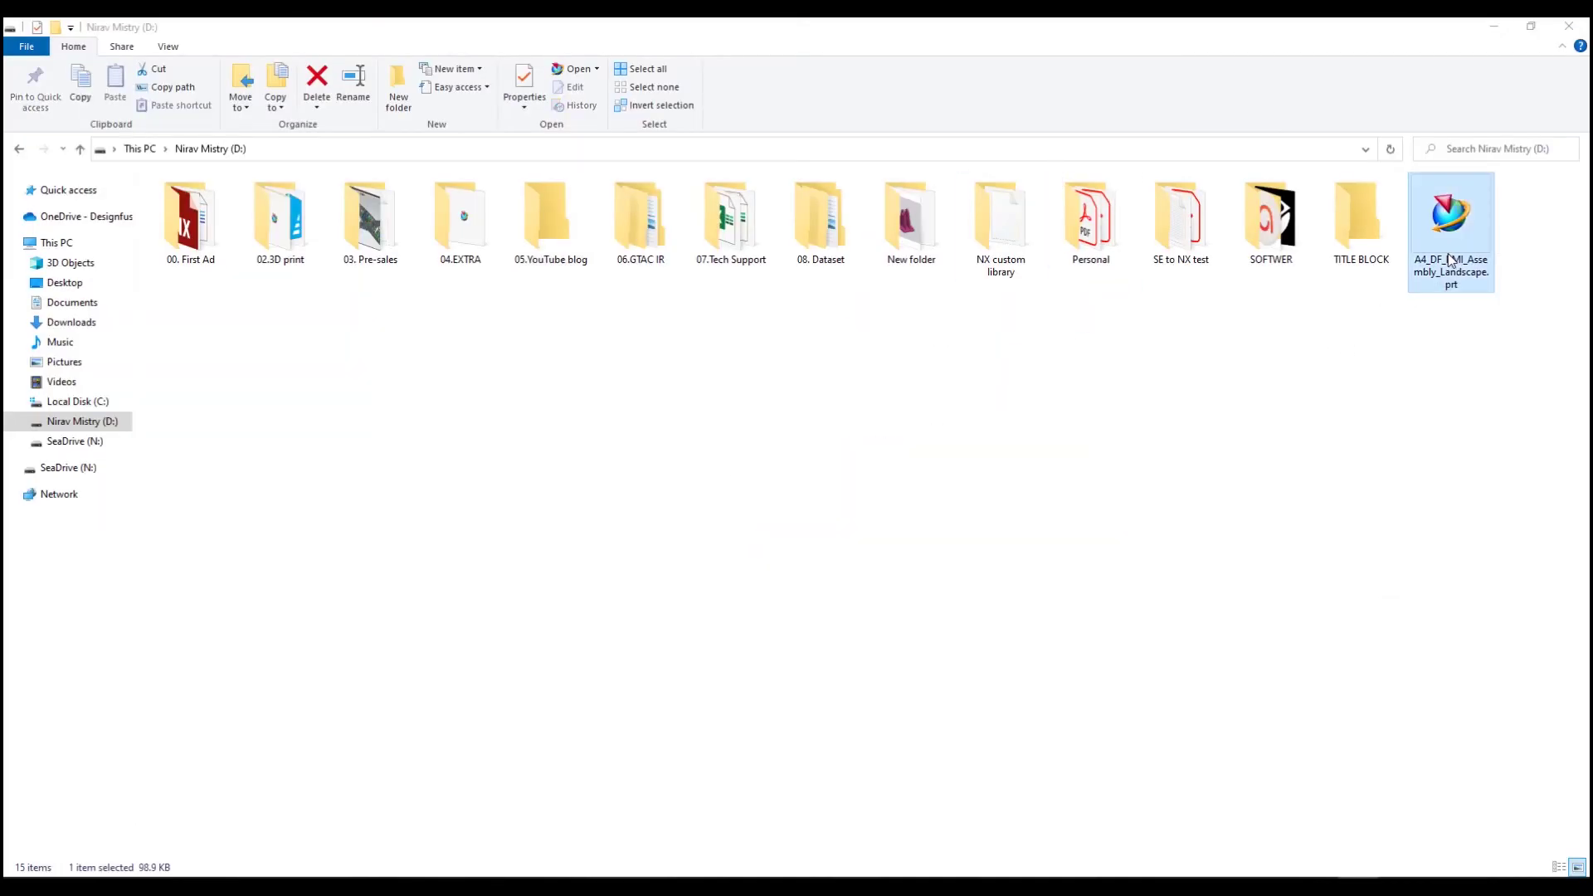
pyautogui.rightClick(1452, 259)
pyautogui.click(1415, 496)
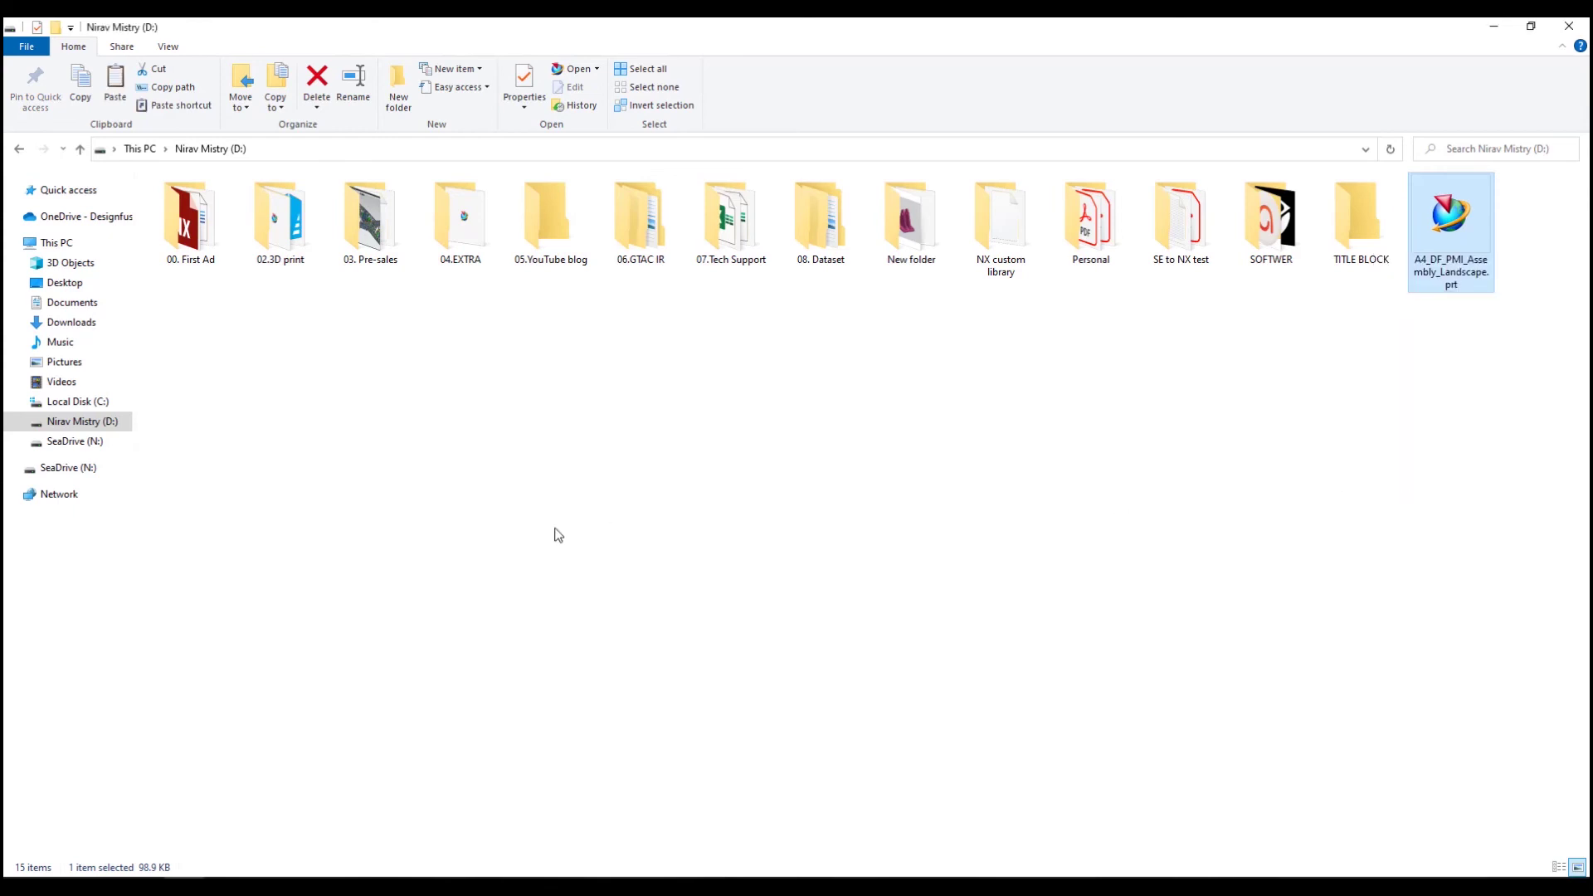
# Open the NX1953 installation folder in C:\Program Files\Siemens
pyautogui.click(72, 403)
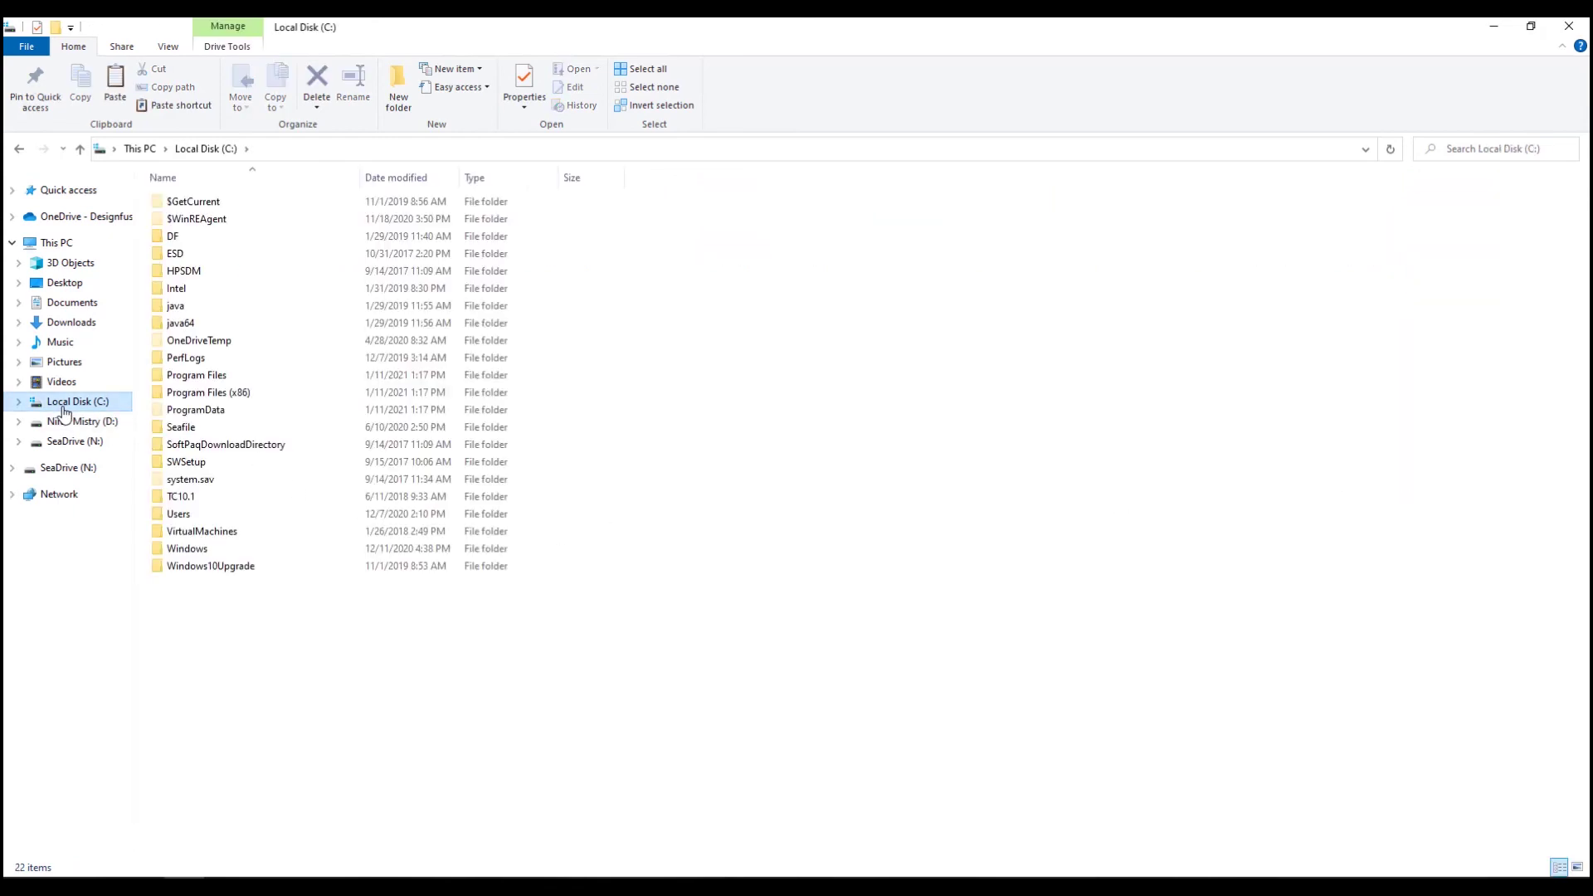
pyautogui.doubleClick(217, 379)
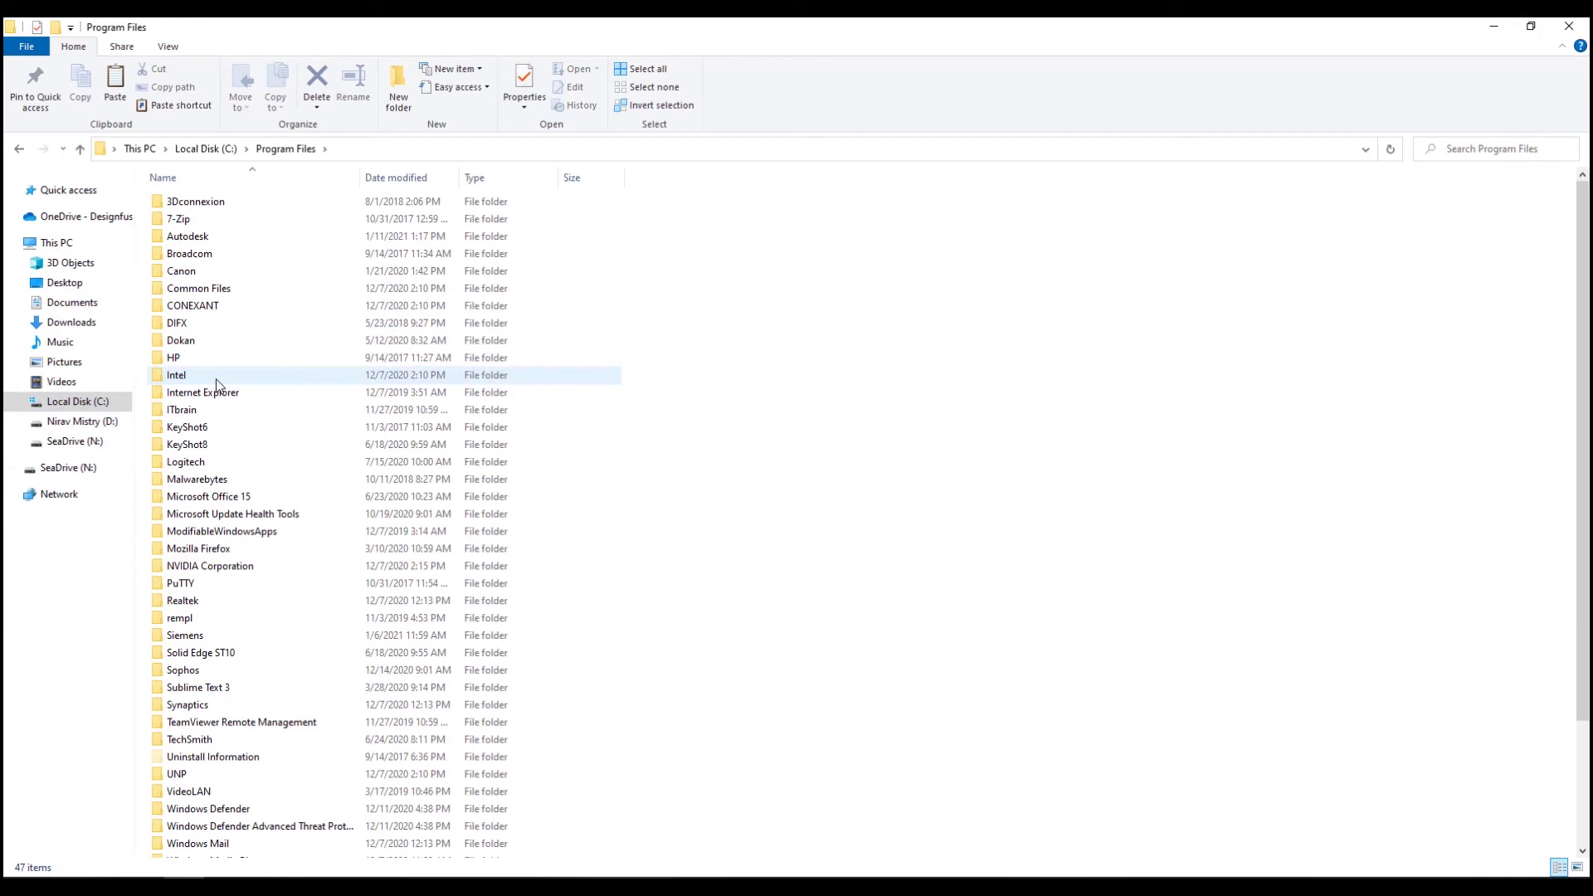
pyautogui.press('s')
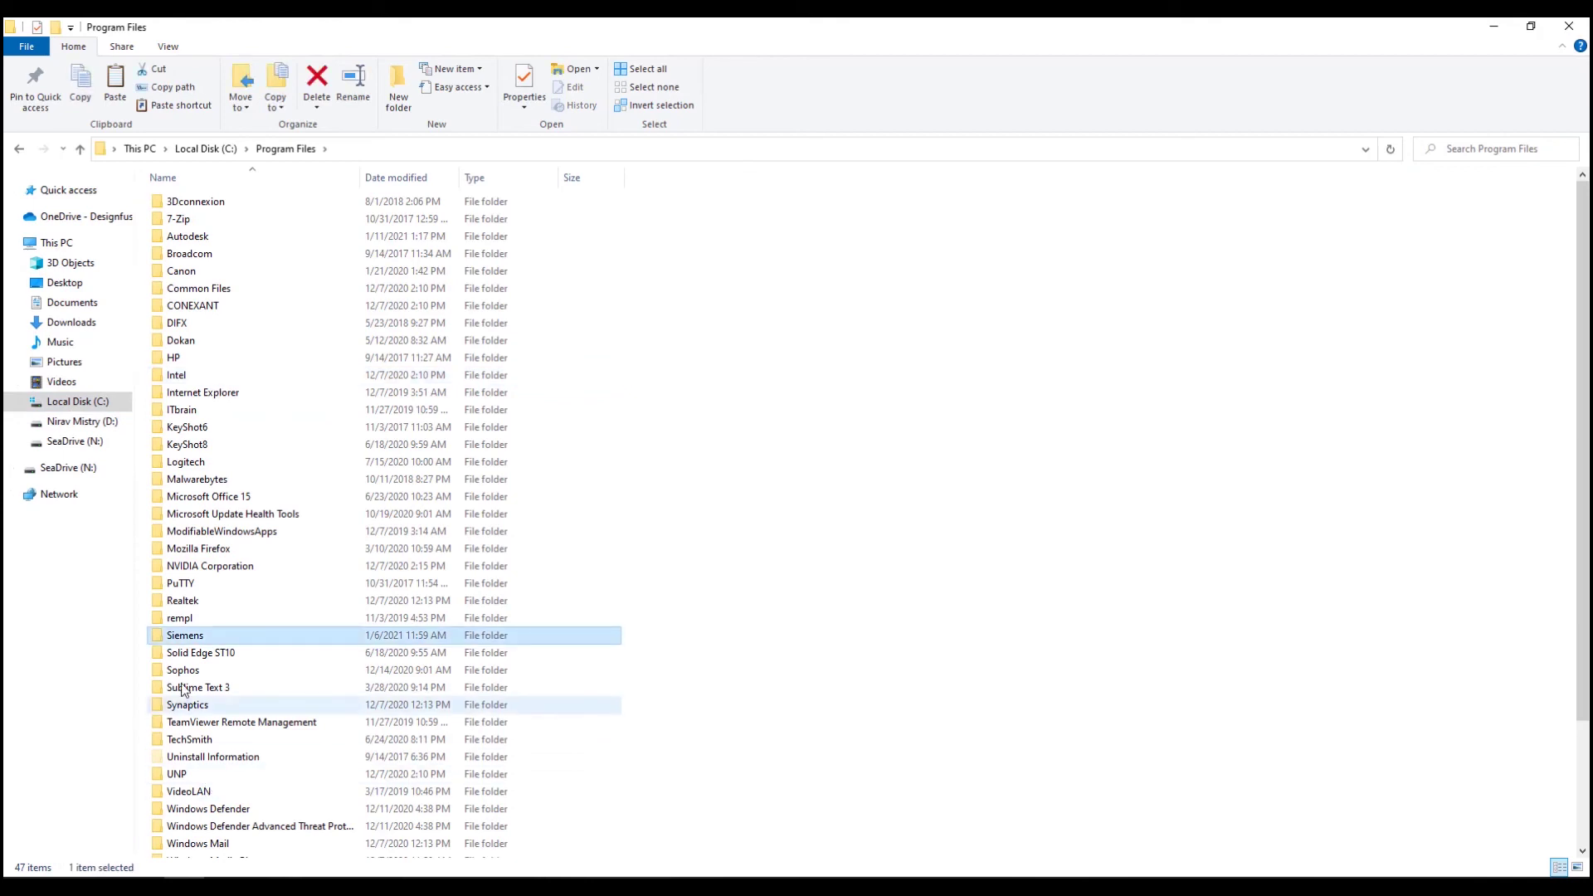
pyautogui.doubleClick(178, 639)
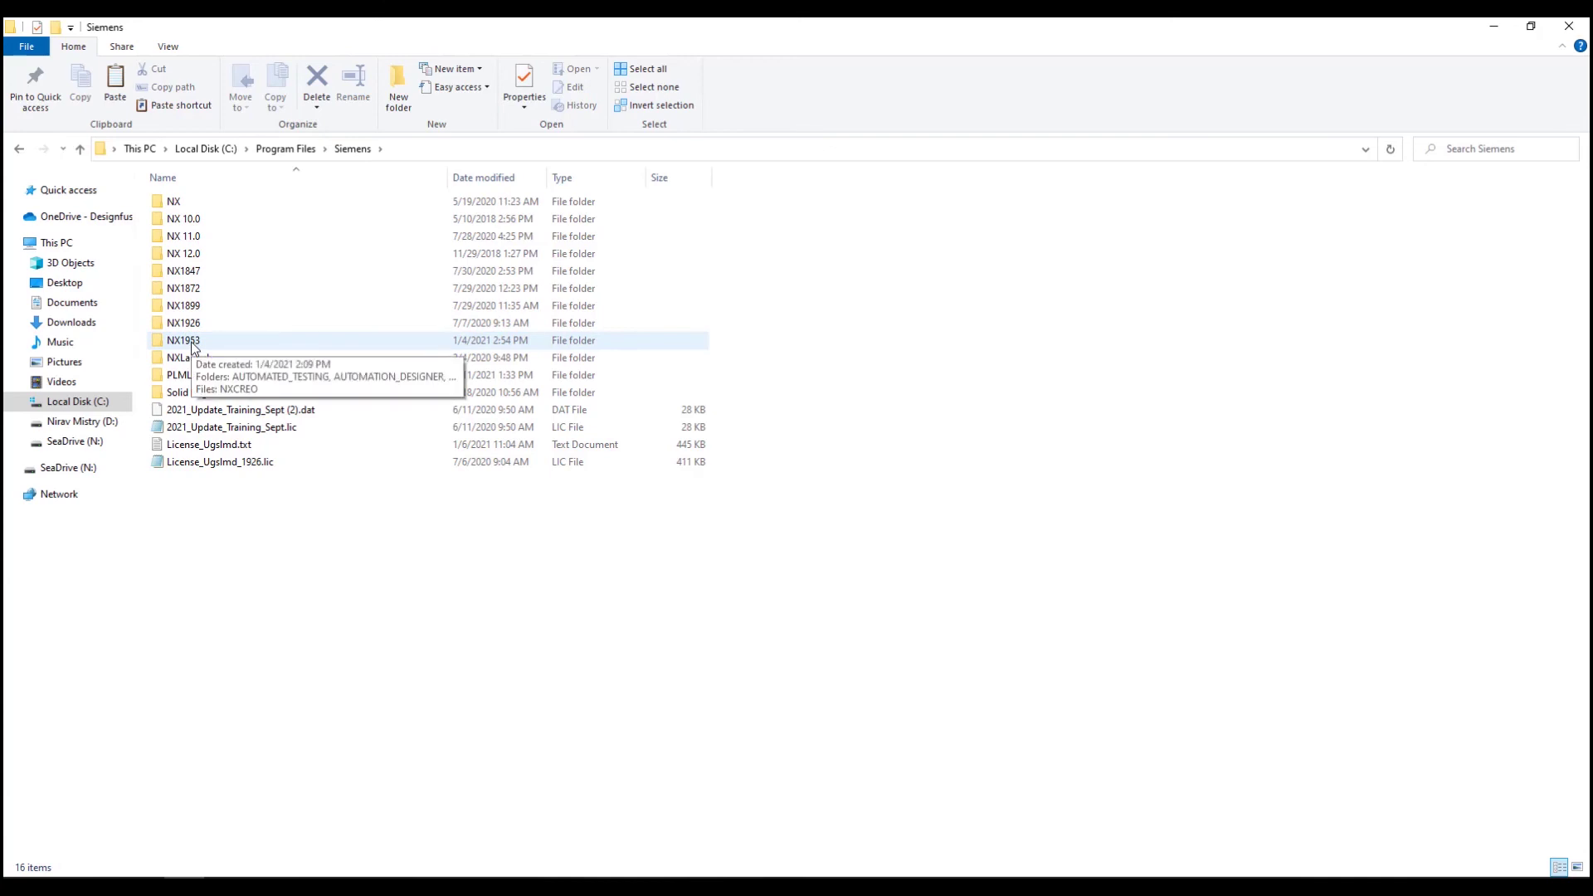
pyautogui.doubleClick(186, 341)
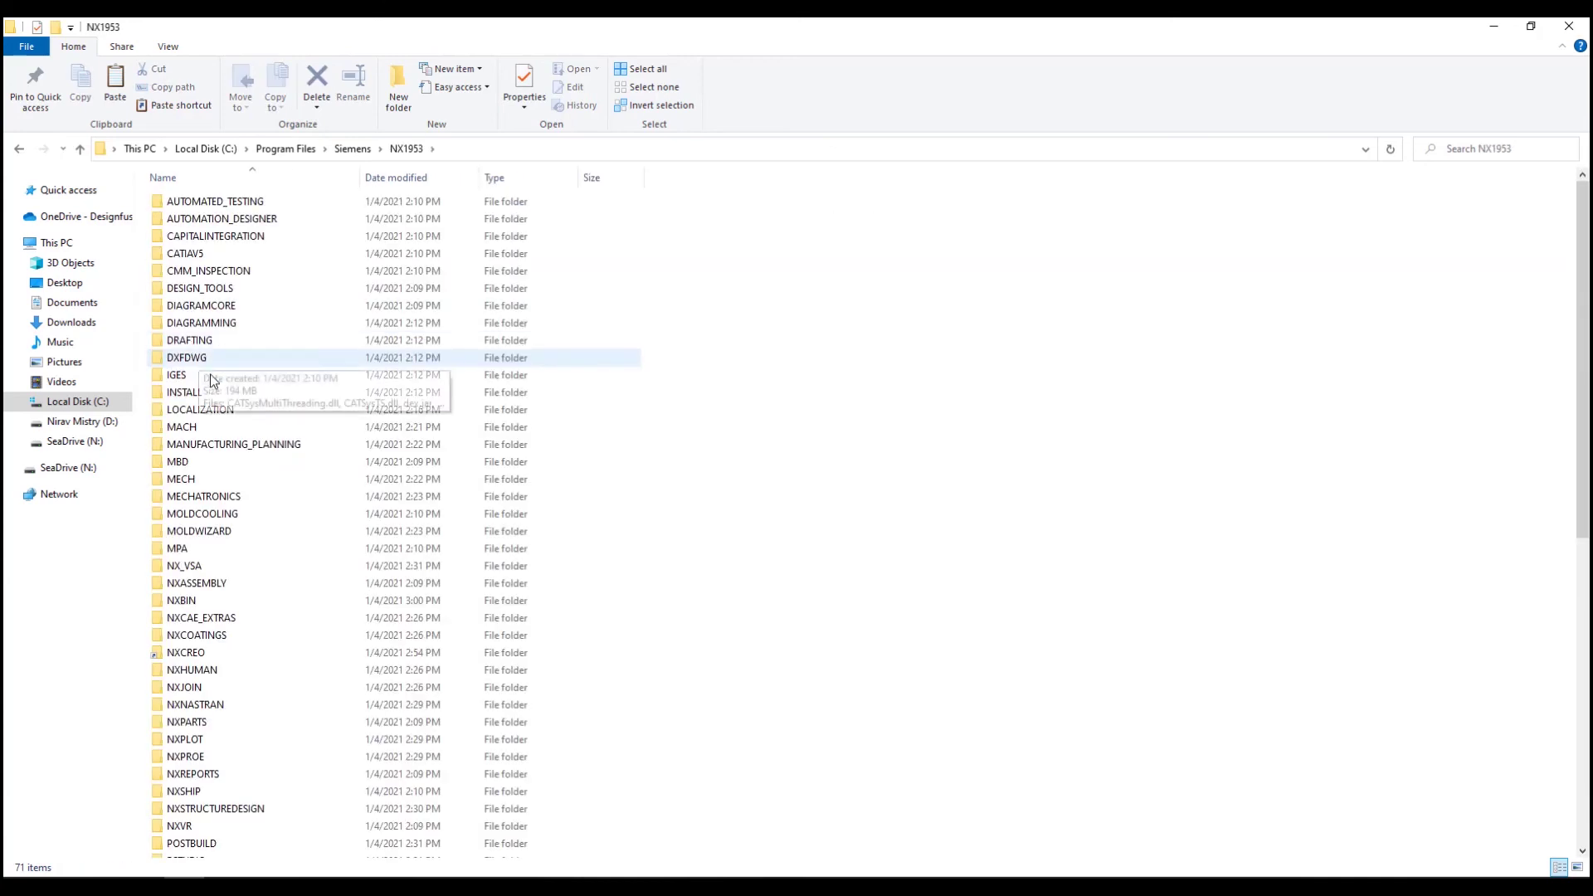
# Open the templates folder inside the TDP folder of the NX1953 installation
pyautogui.scroll(-5, 247, 654)
pyautogui.click(181, 518)
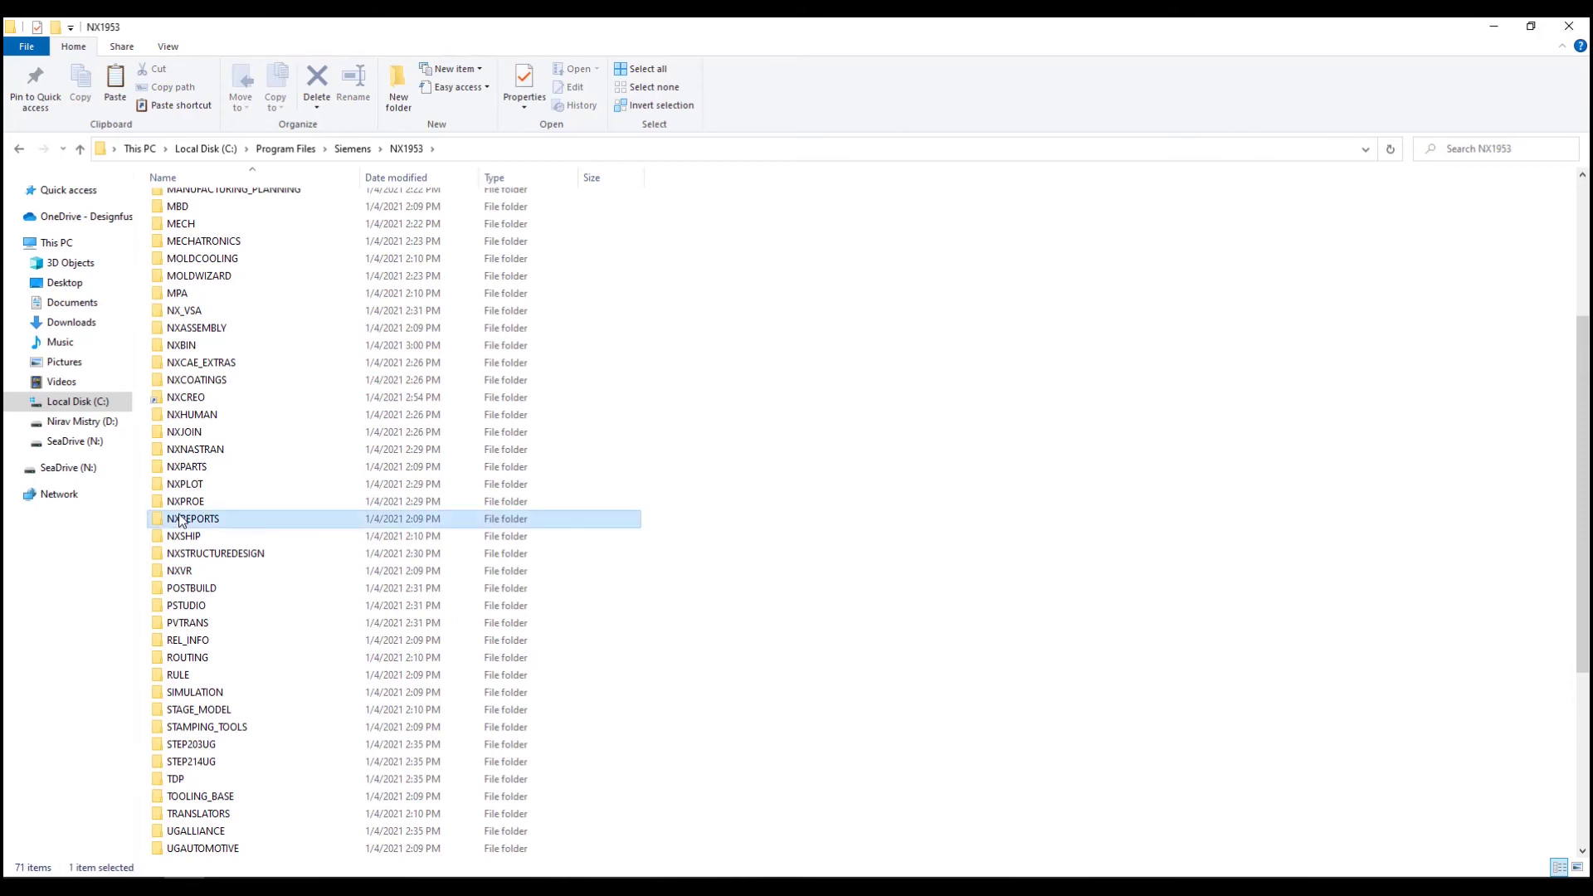
pyautogui.press('t')
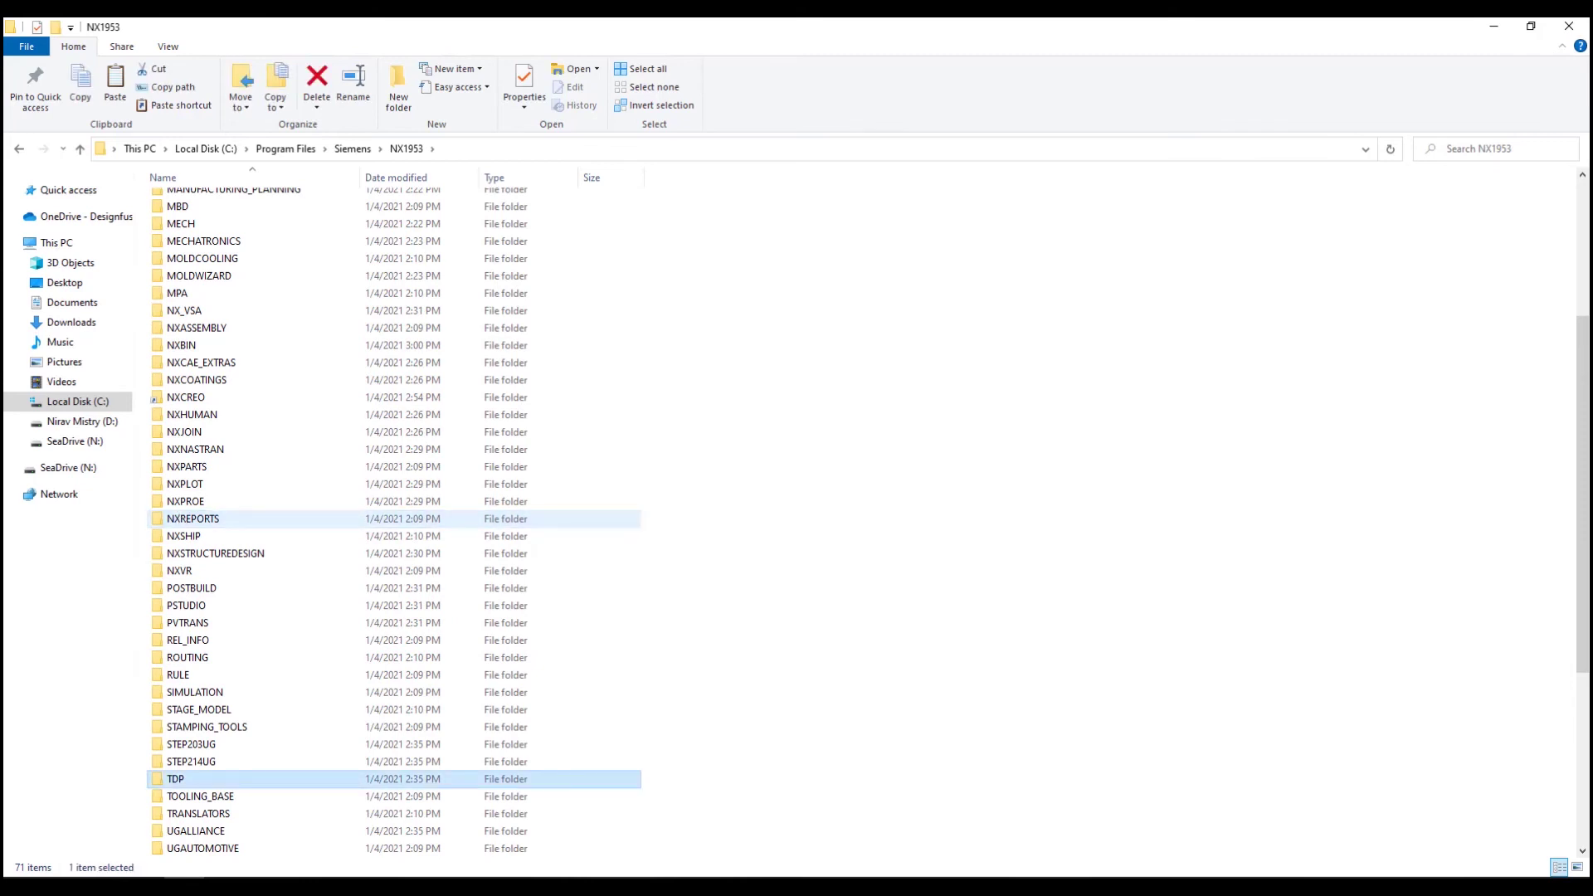
pyautogui.doubleClick(192, 780)
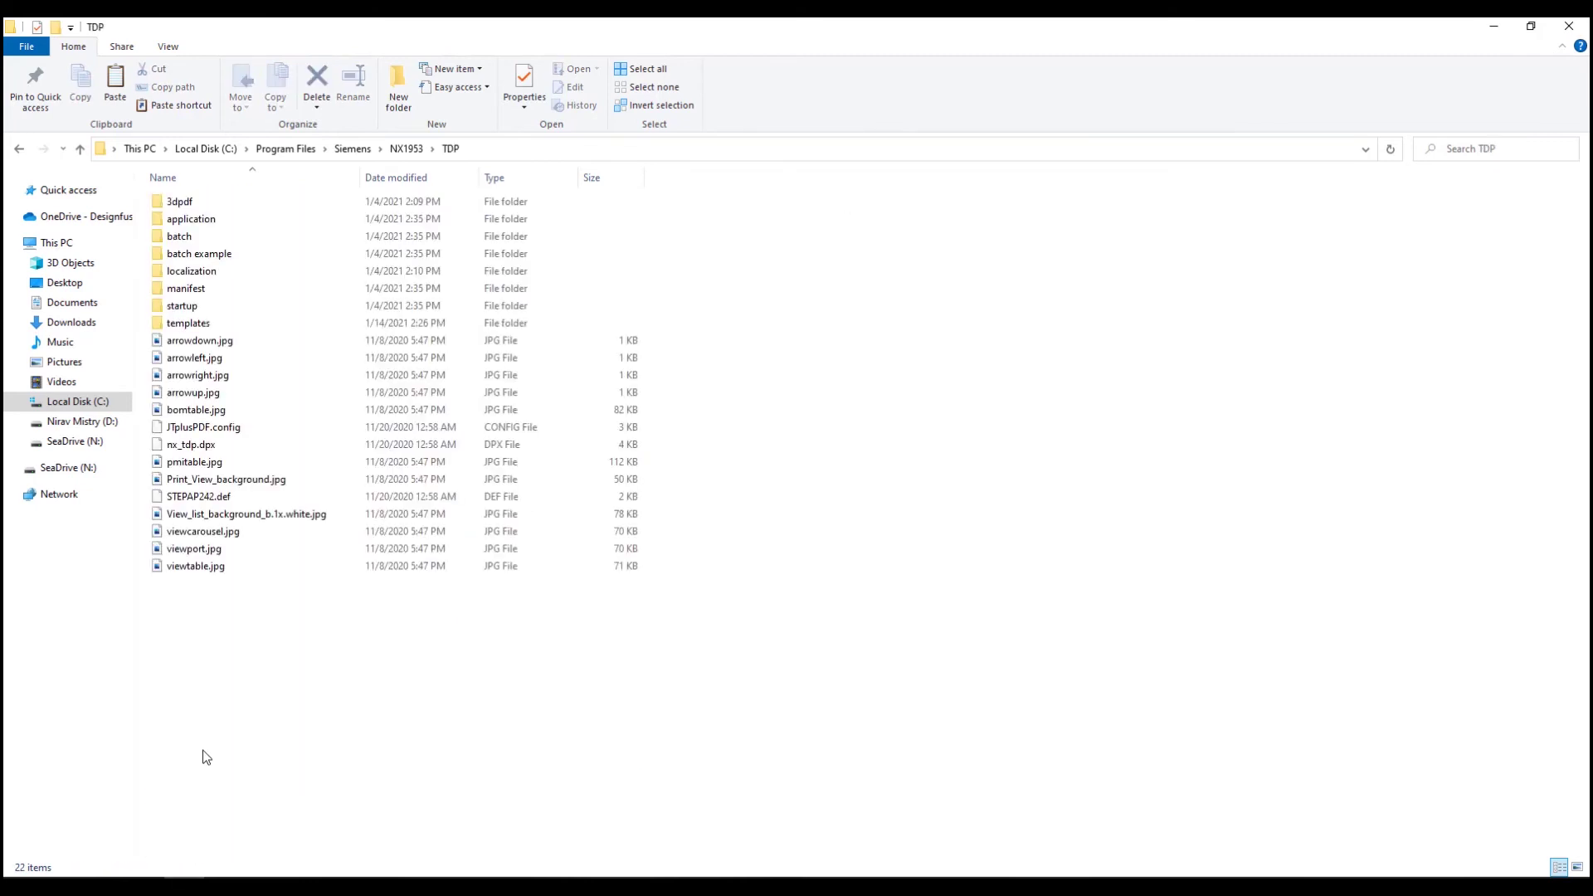
pyautogui.doubleClick(179, 323)
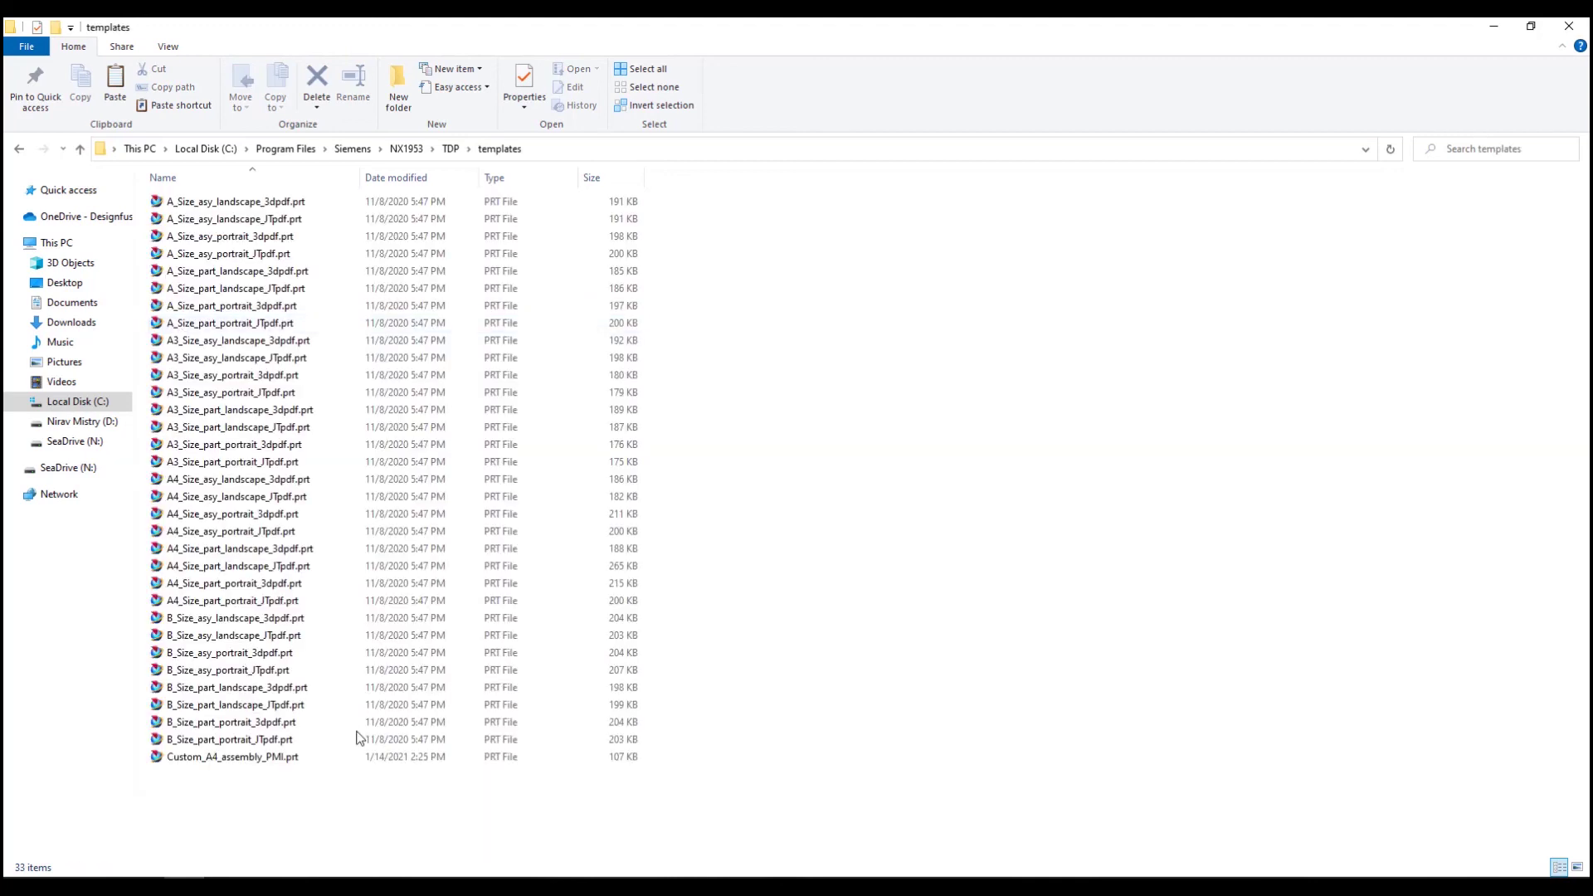
# Paste the copied A4_DF_PMI_Assembly_Landscape.prt into the templates folder, granting administrator permission for the copy
pyautogui.rightClick(229, 821)
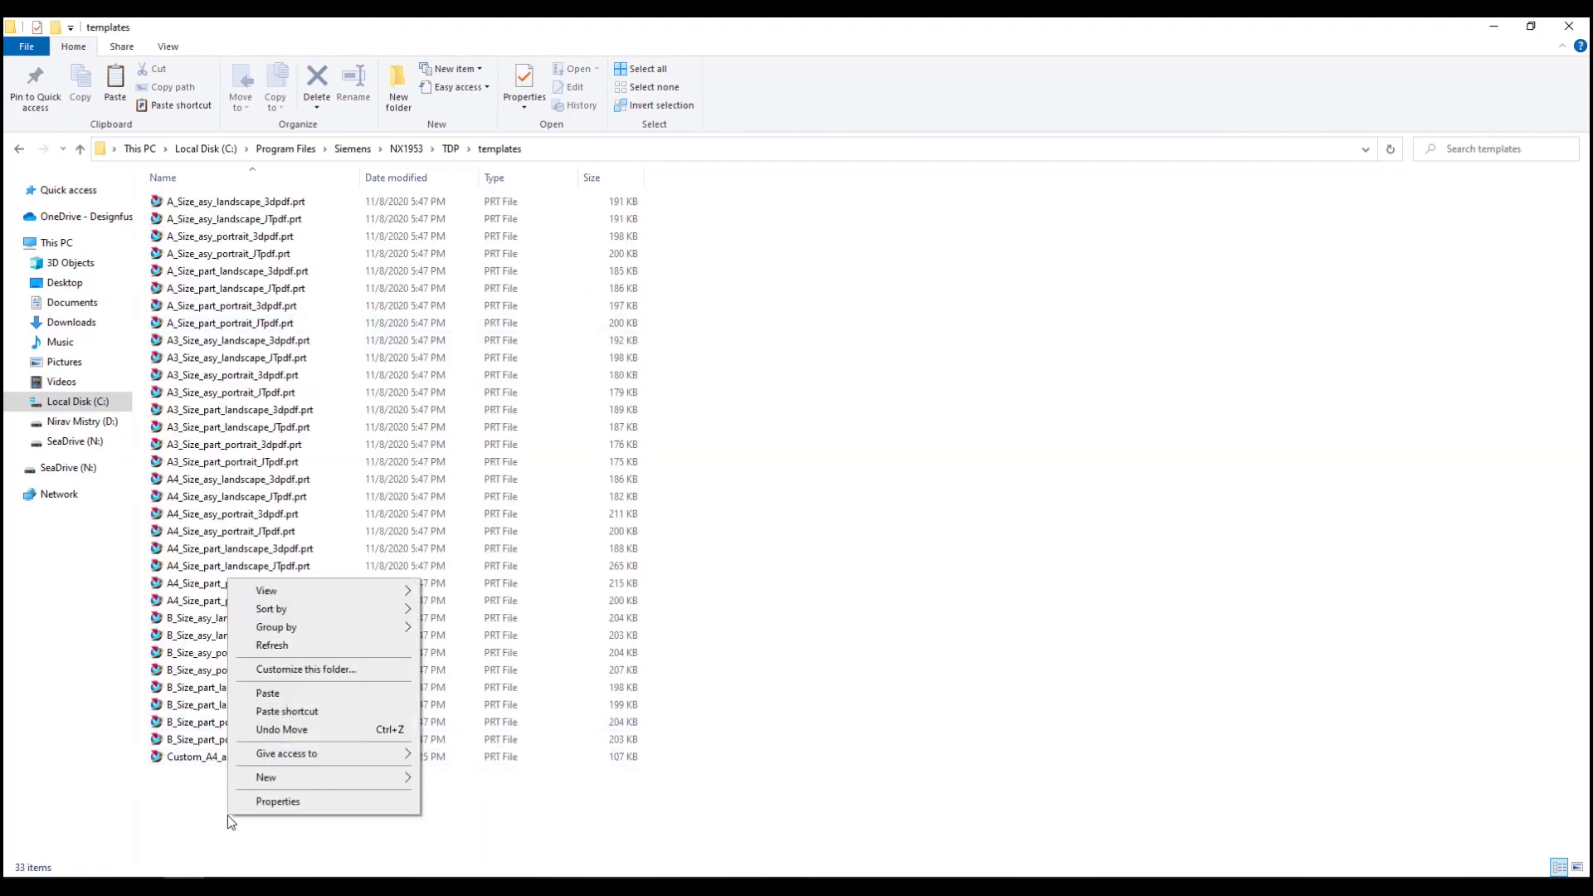
pyautogui.click(294, 692)
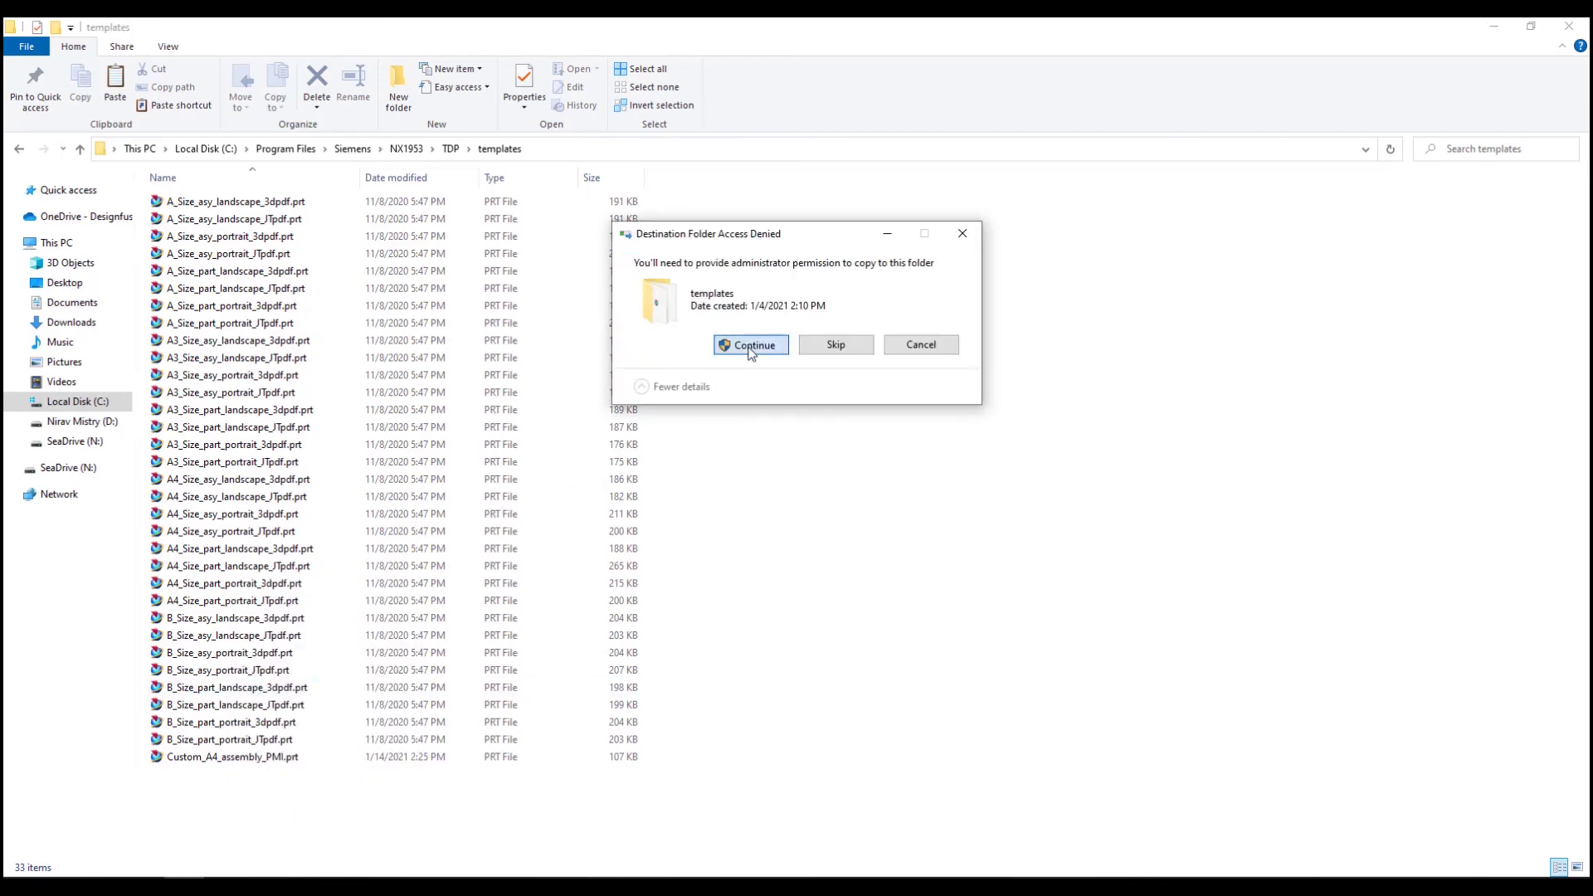
pyautogui.click(752, 345)
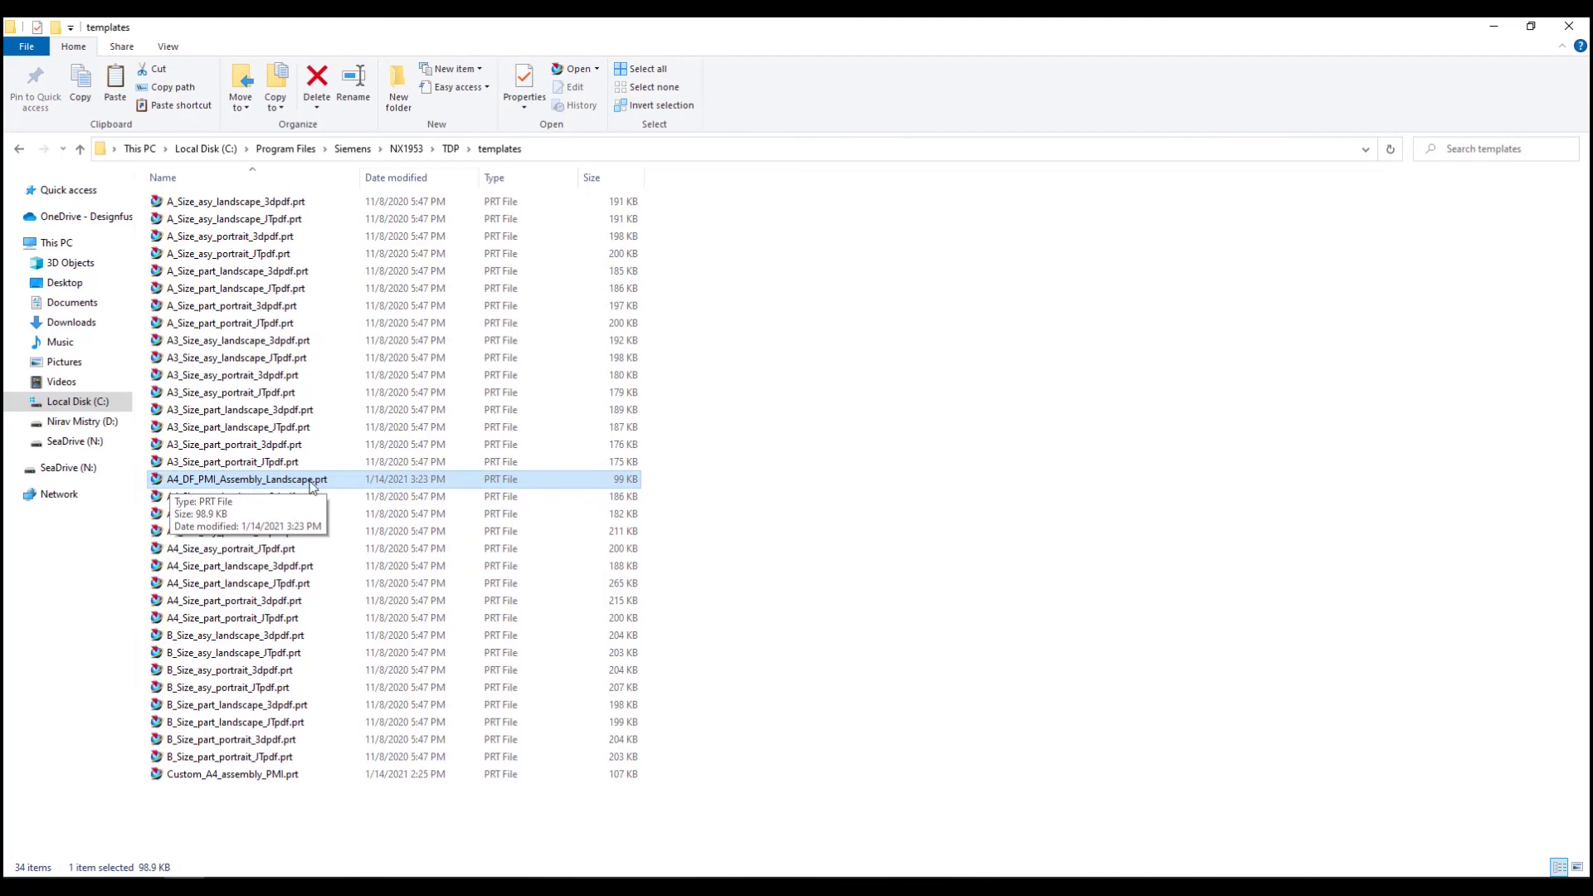
# Switch to NX and publish the steam stop valve assembly as 3D PDF using the A4_DF_PMI_Assembly_Landscape template, replacing the existing PDF file
pyautogui.click(1489, 28)
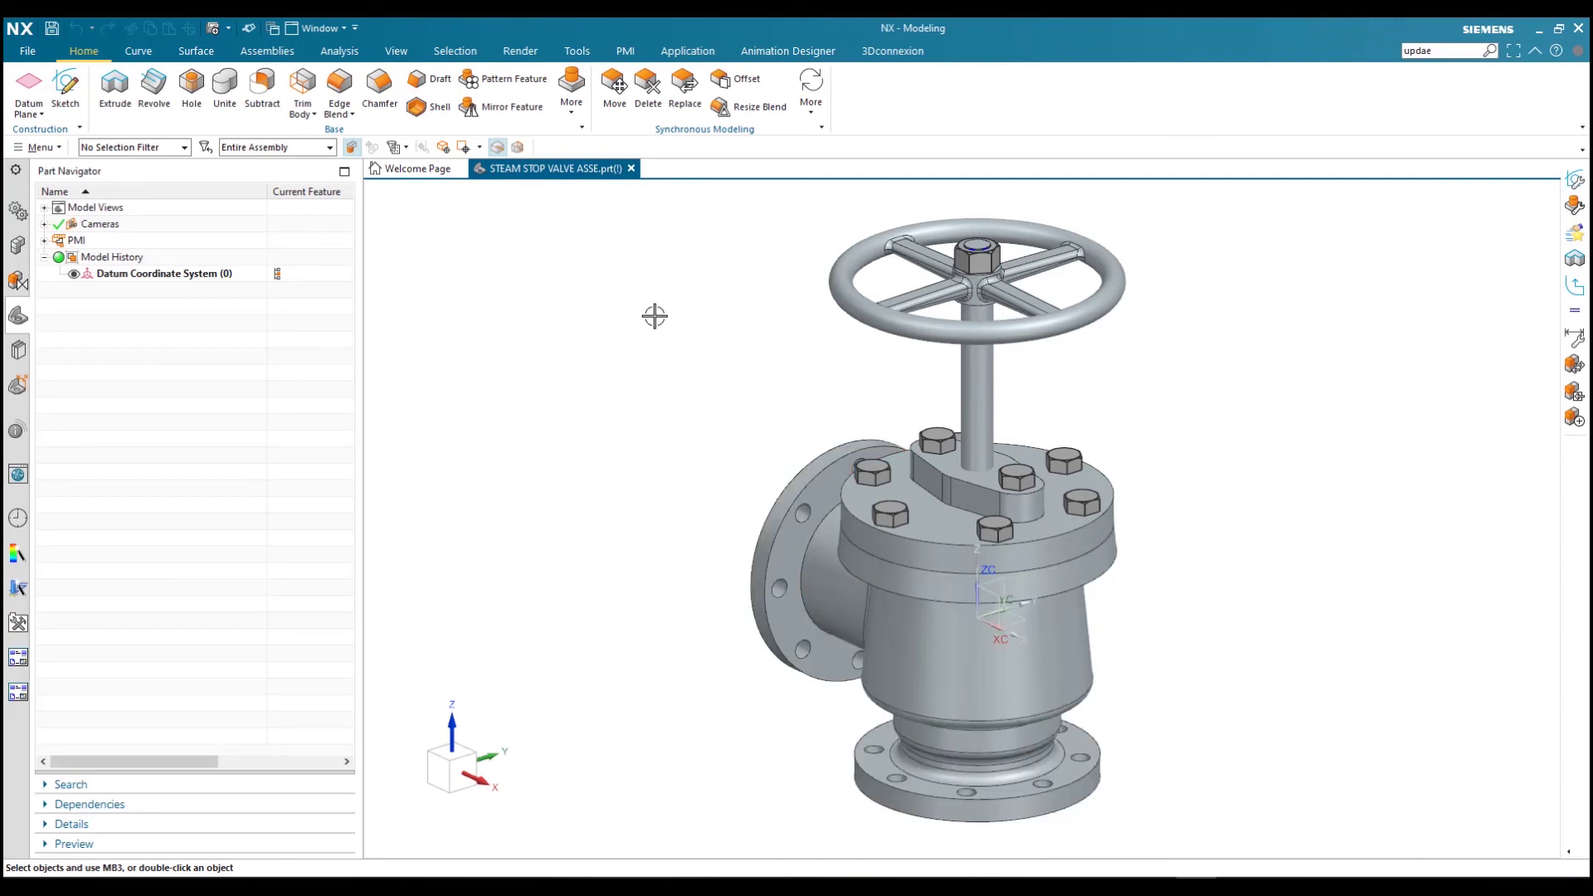
pyautogui.click(627, 51)
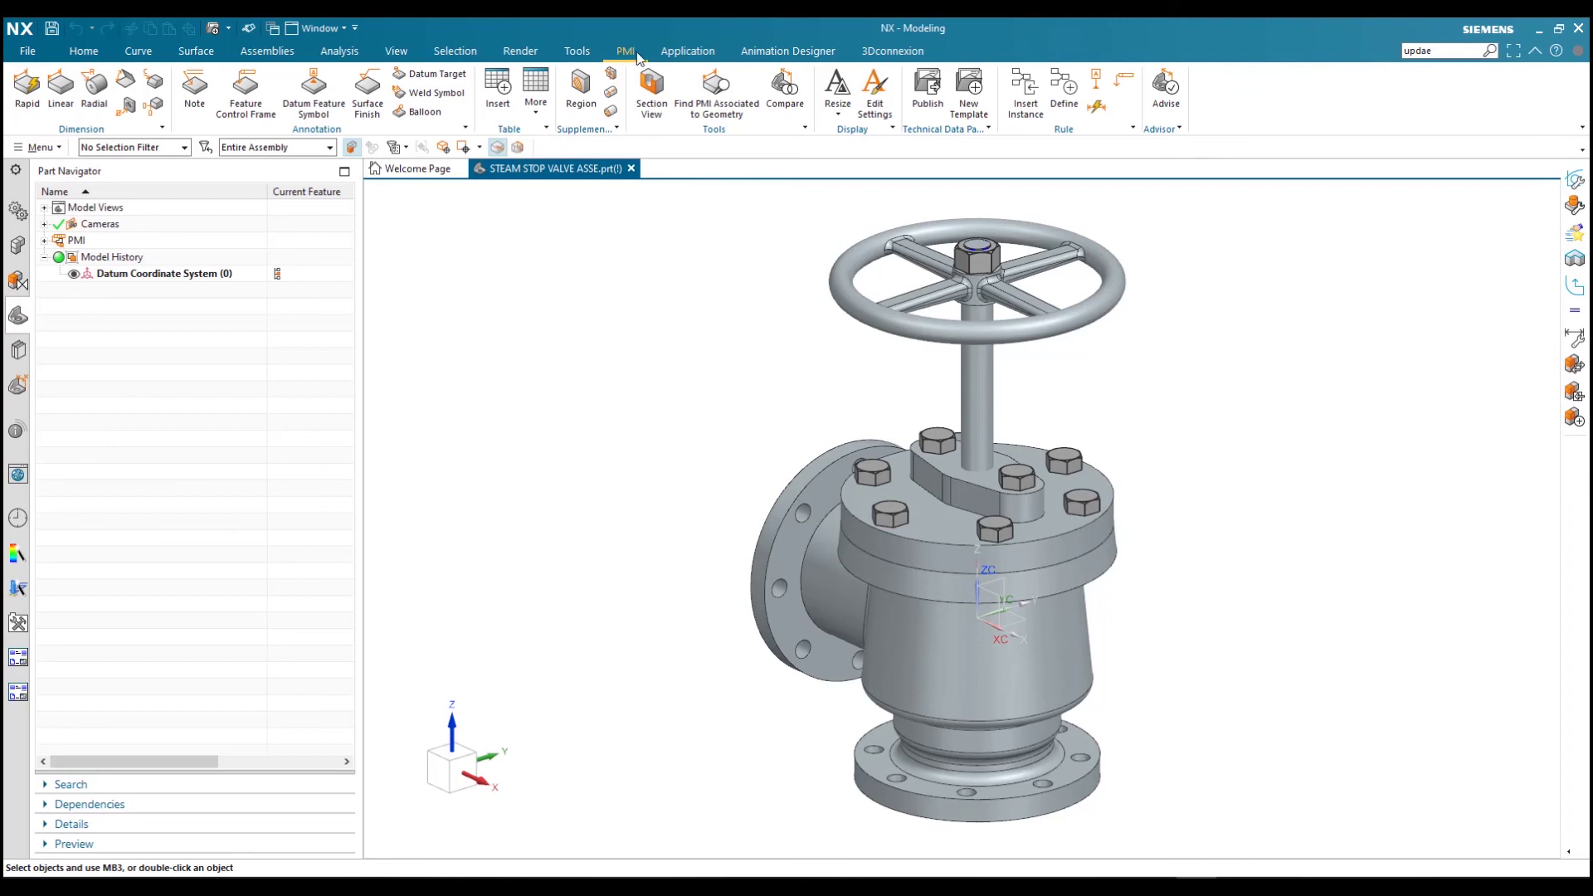
pyautogui.click(927, 87)
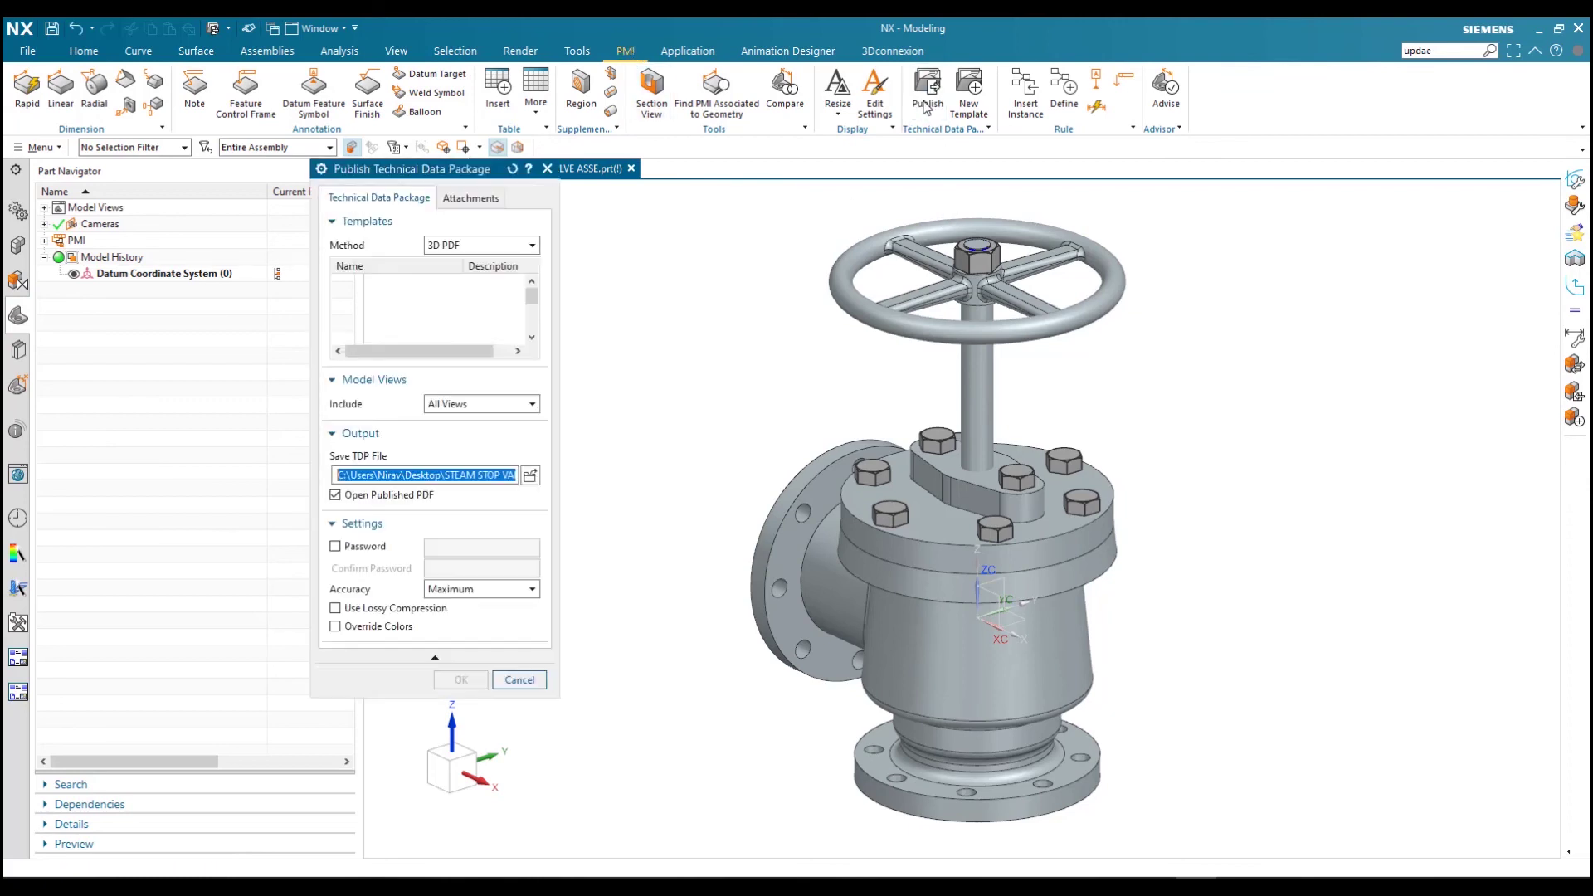
pyautogui.scroll(-1, 413, 322)
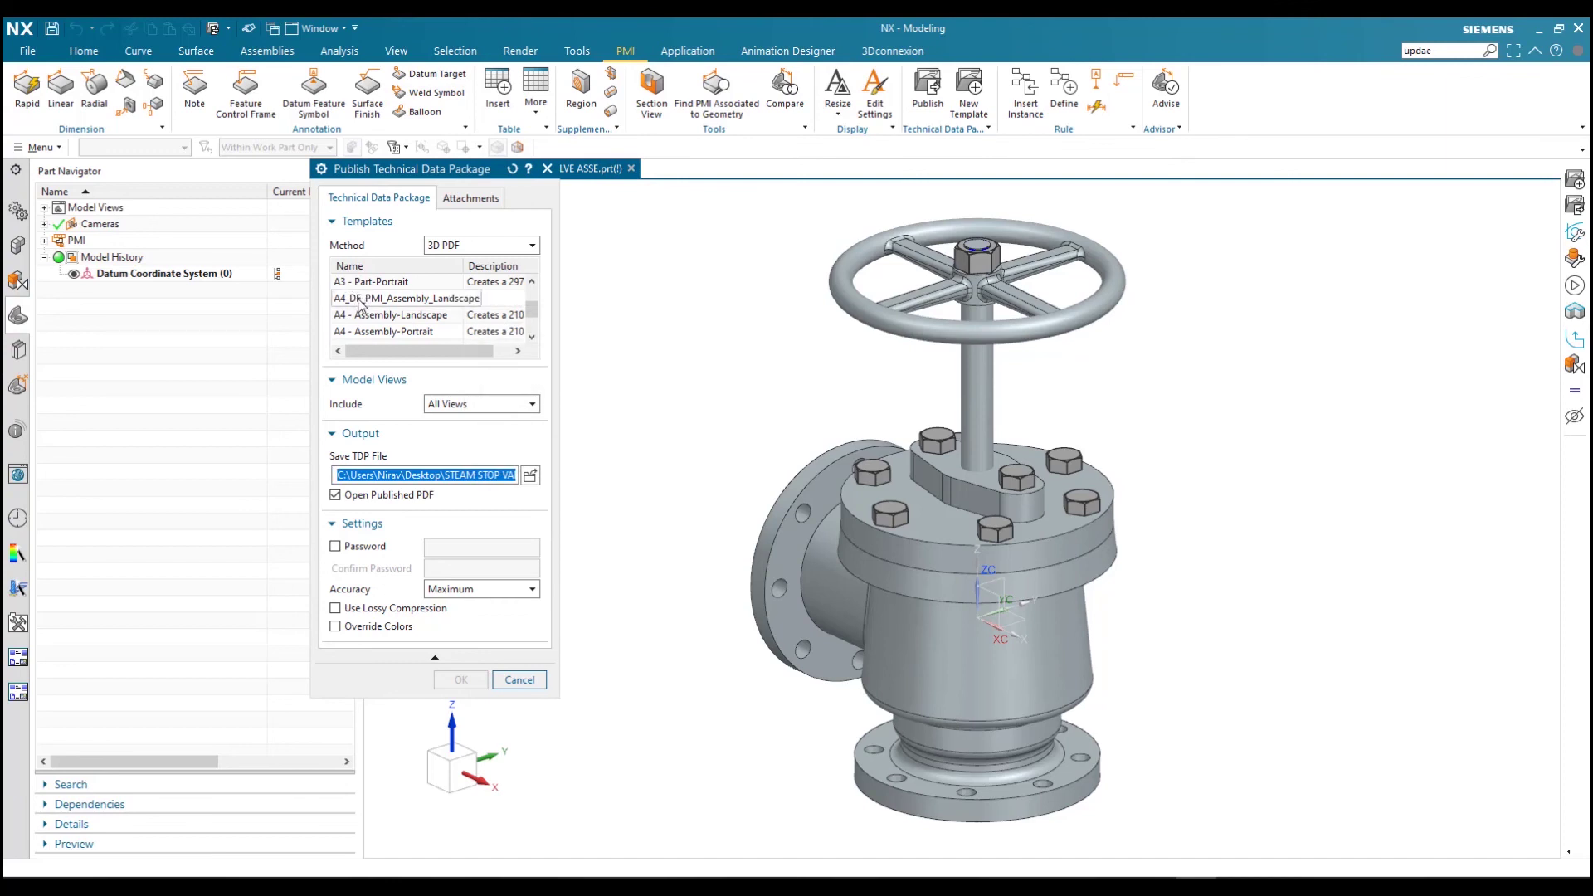
pyautogui.moveTo(344, 309)
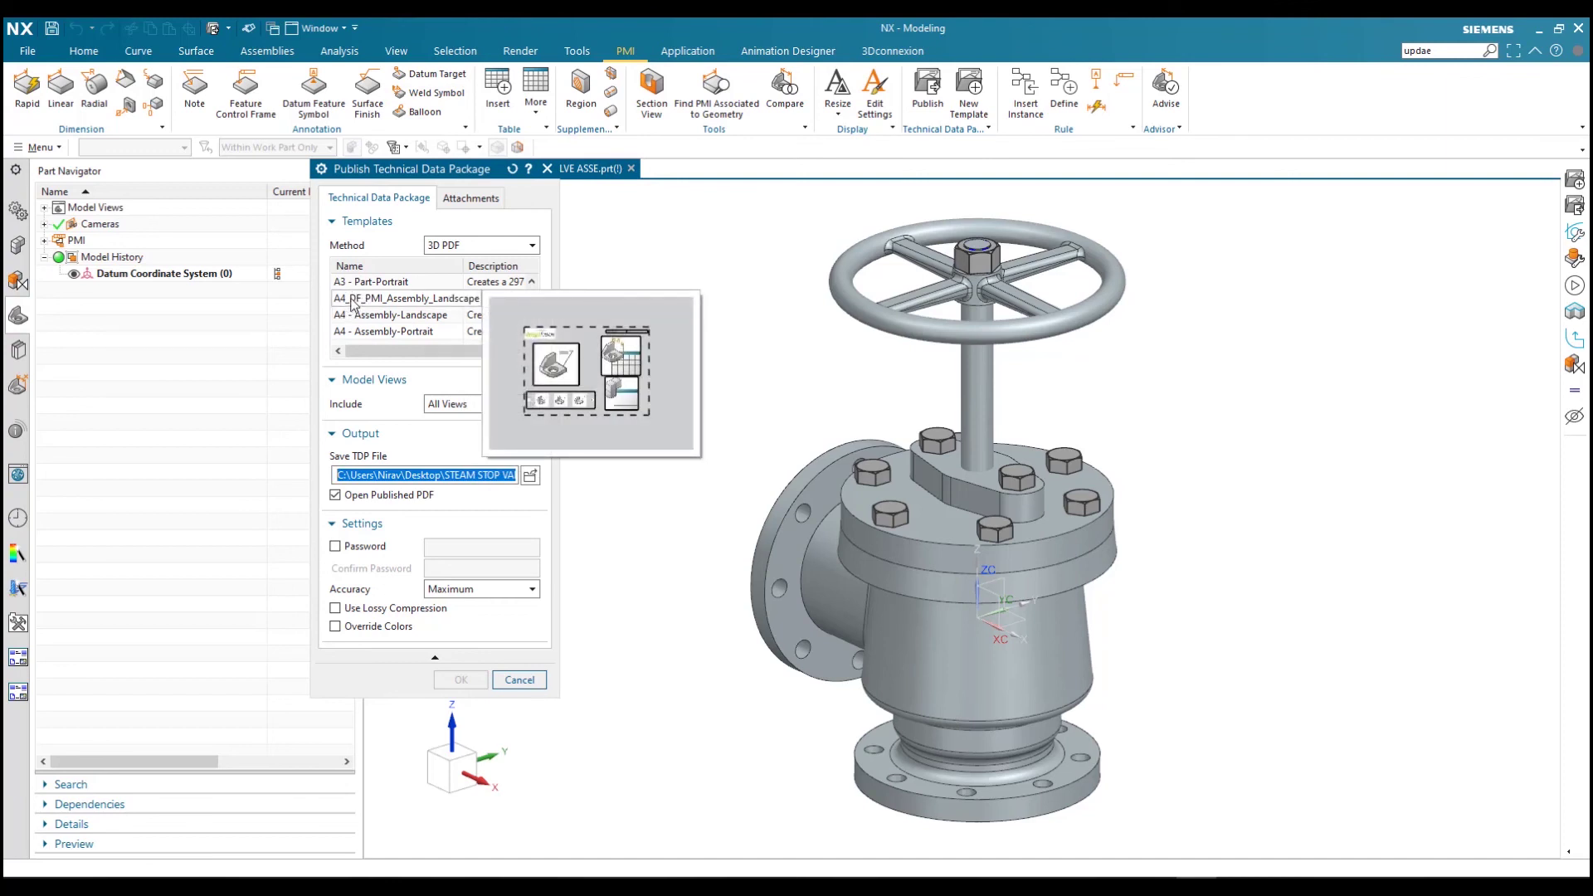
pyautogui.click(383, 305)
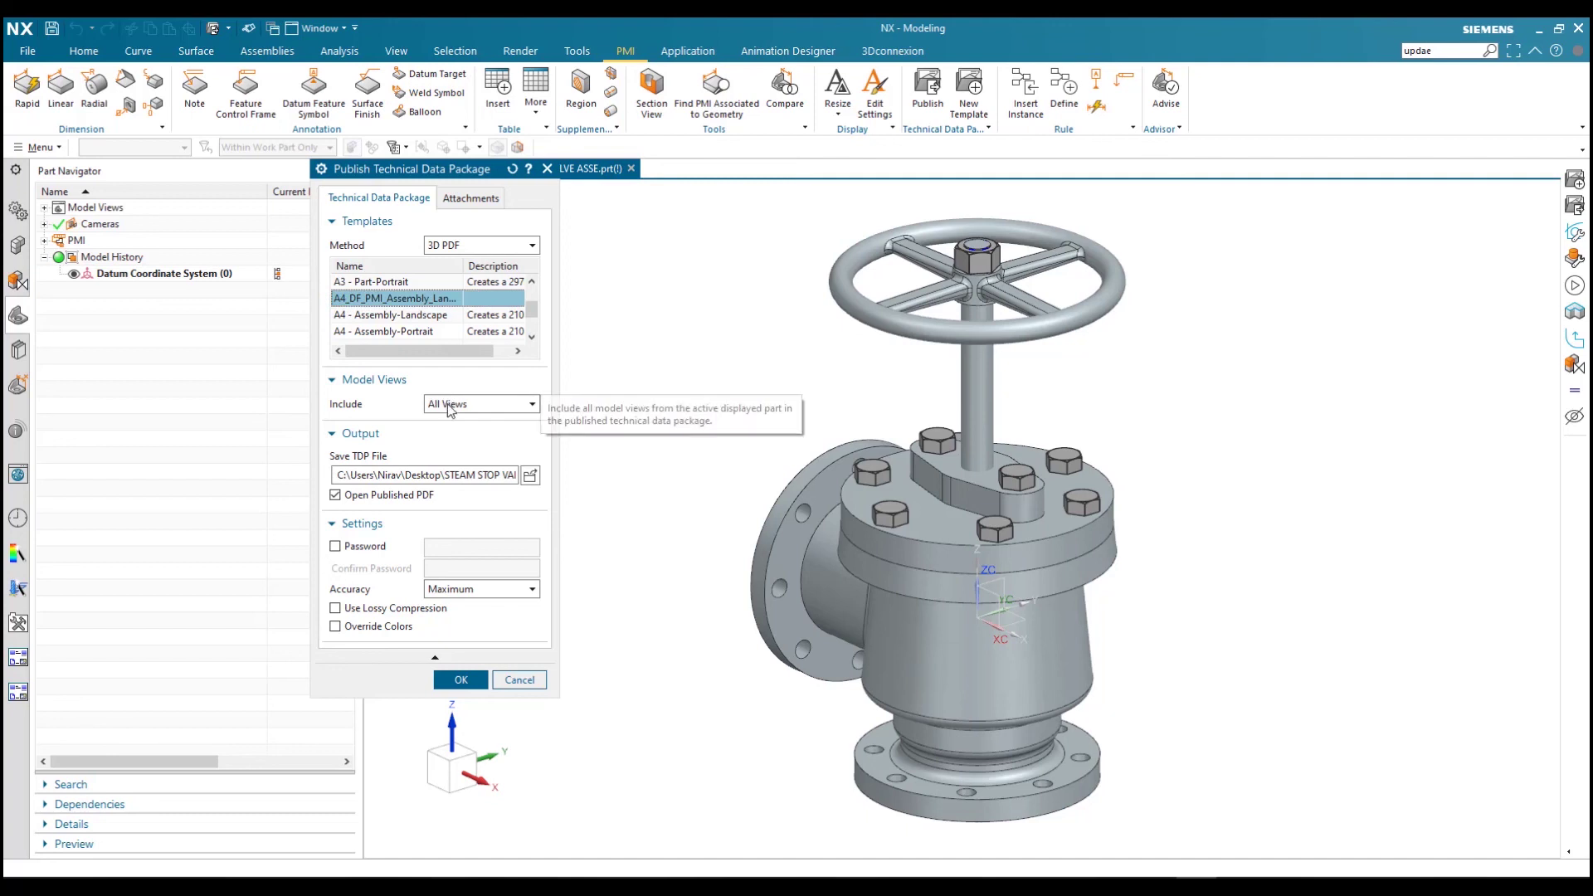
pyautogui.click(457, 679)
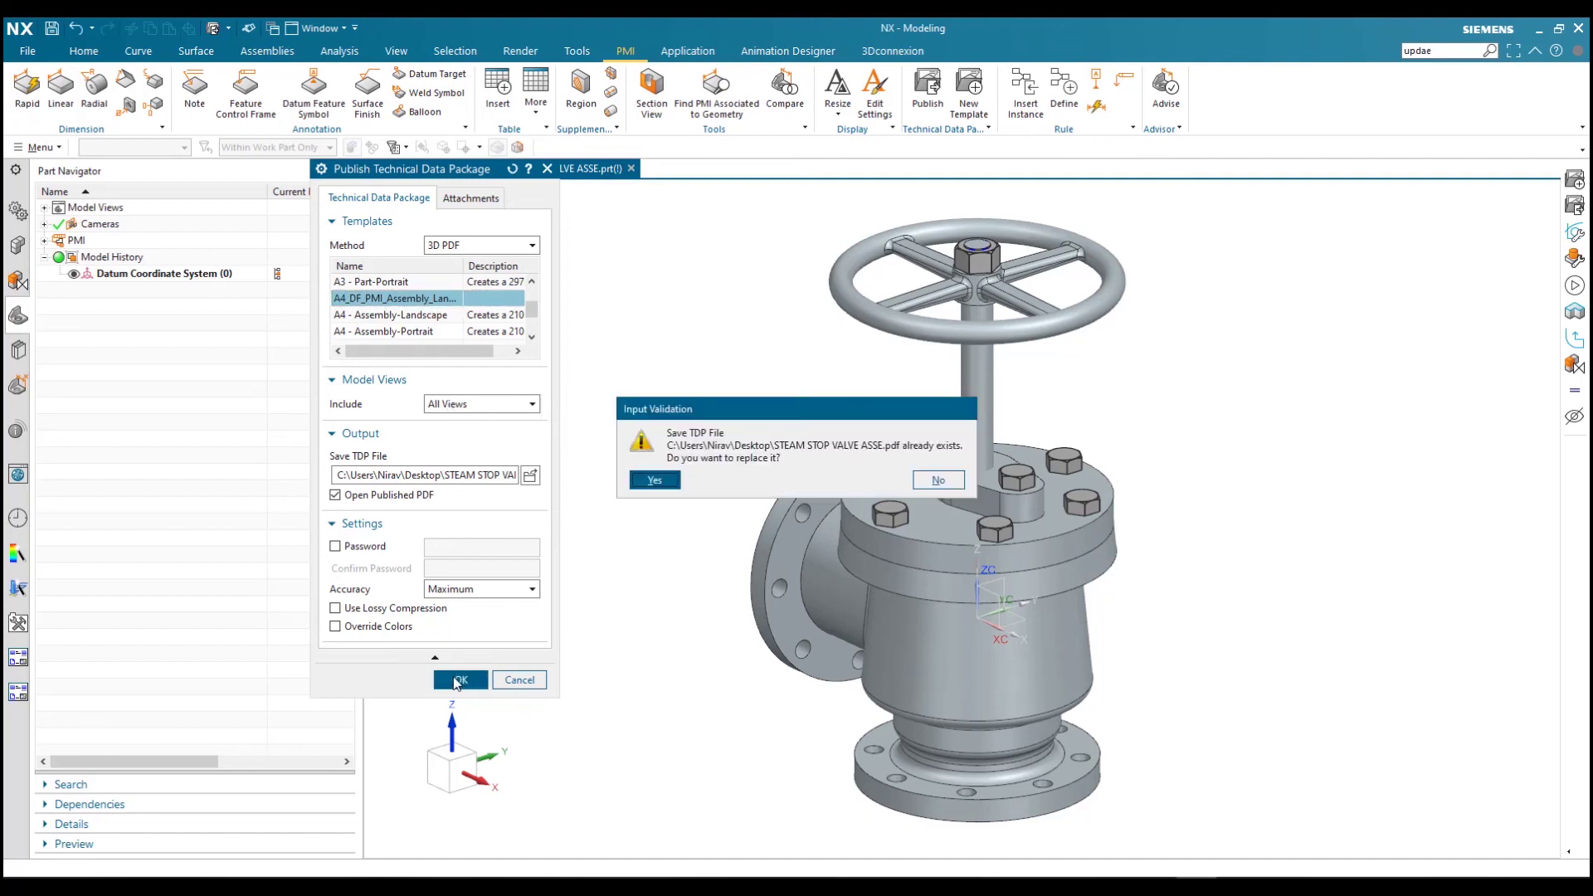
pyautogui.click(655, 480)
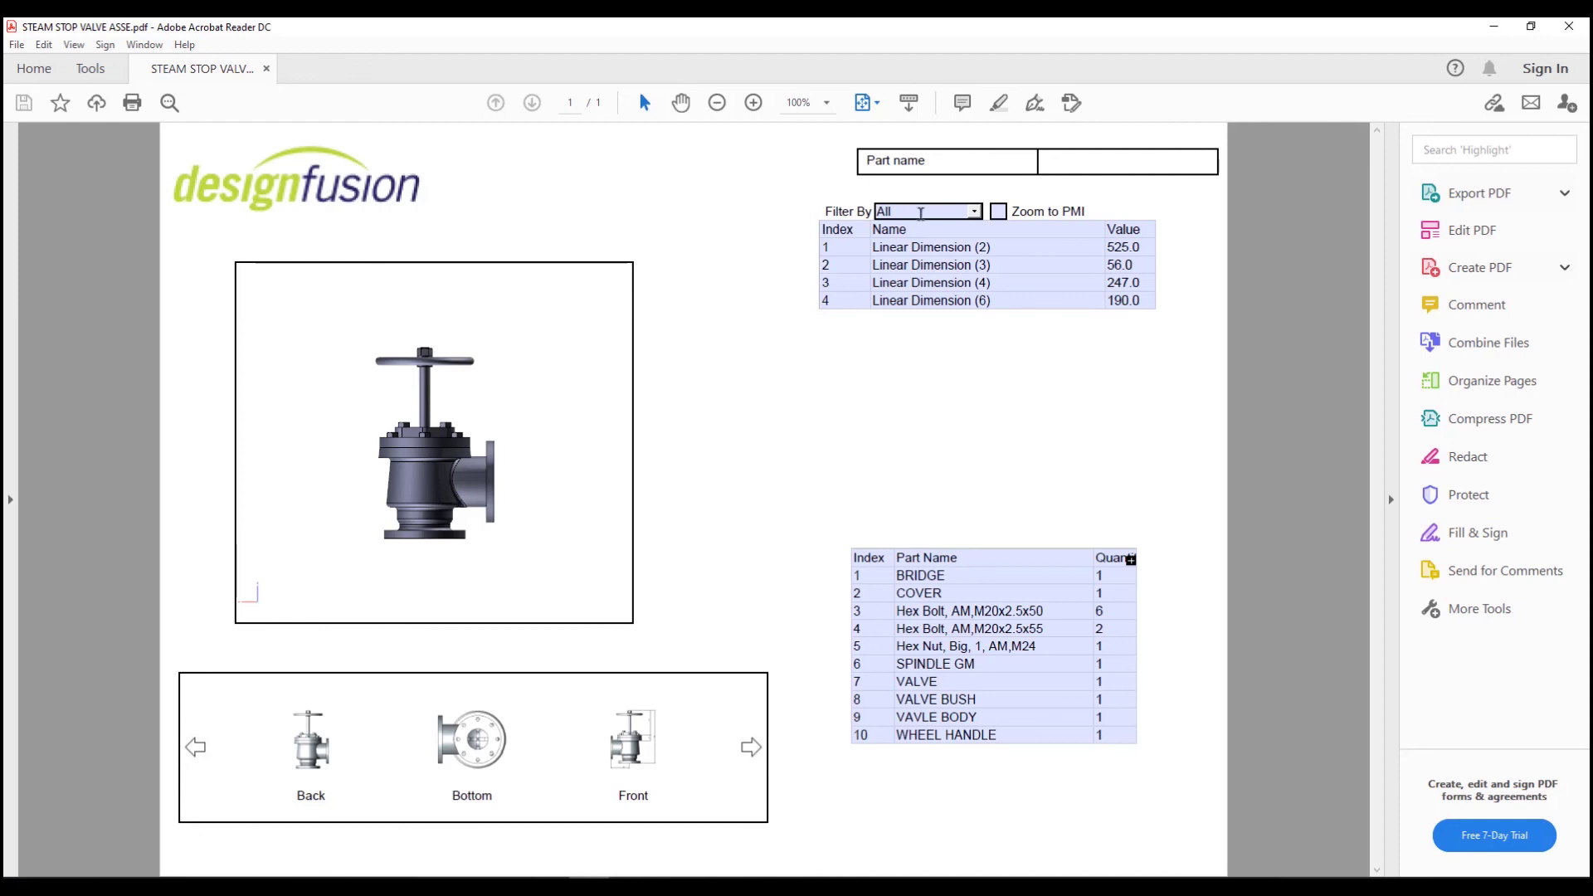
# Test the PMI table filter in the published PDF by choosing Dimension and switching back to All
pyautogui.click(976, 213)
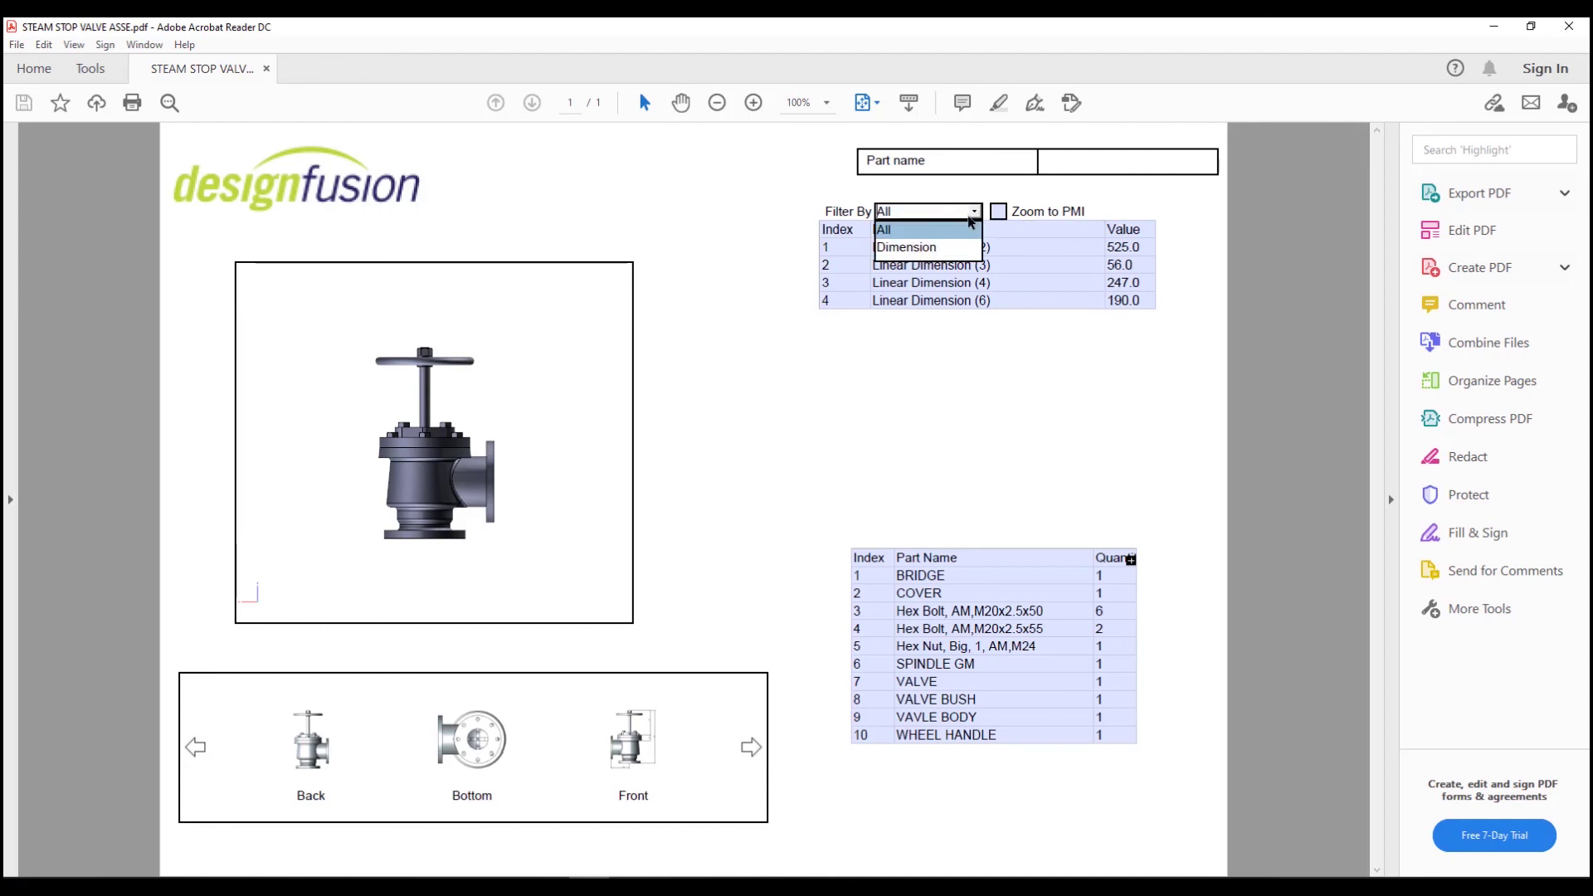
pyautogui.click(893, 249)
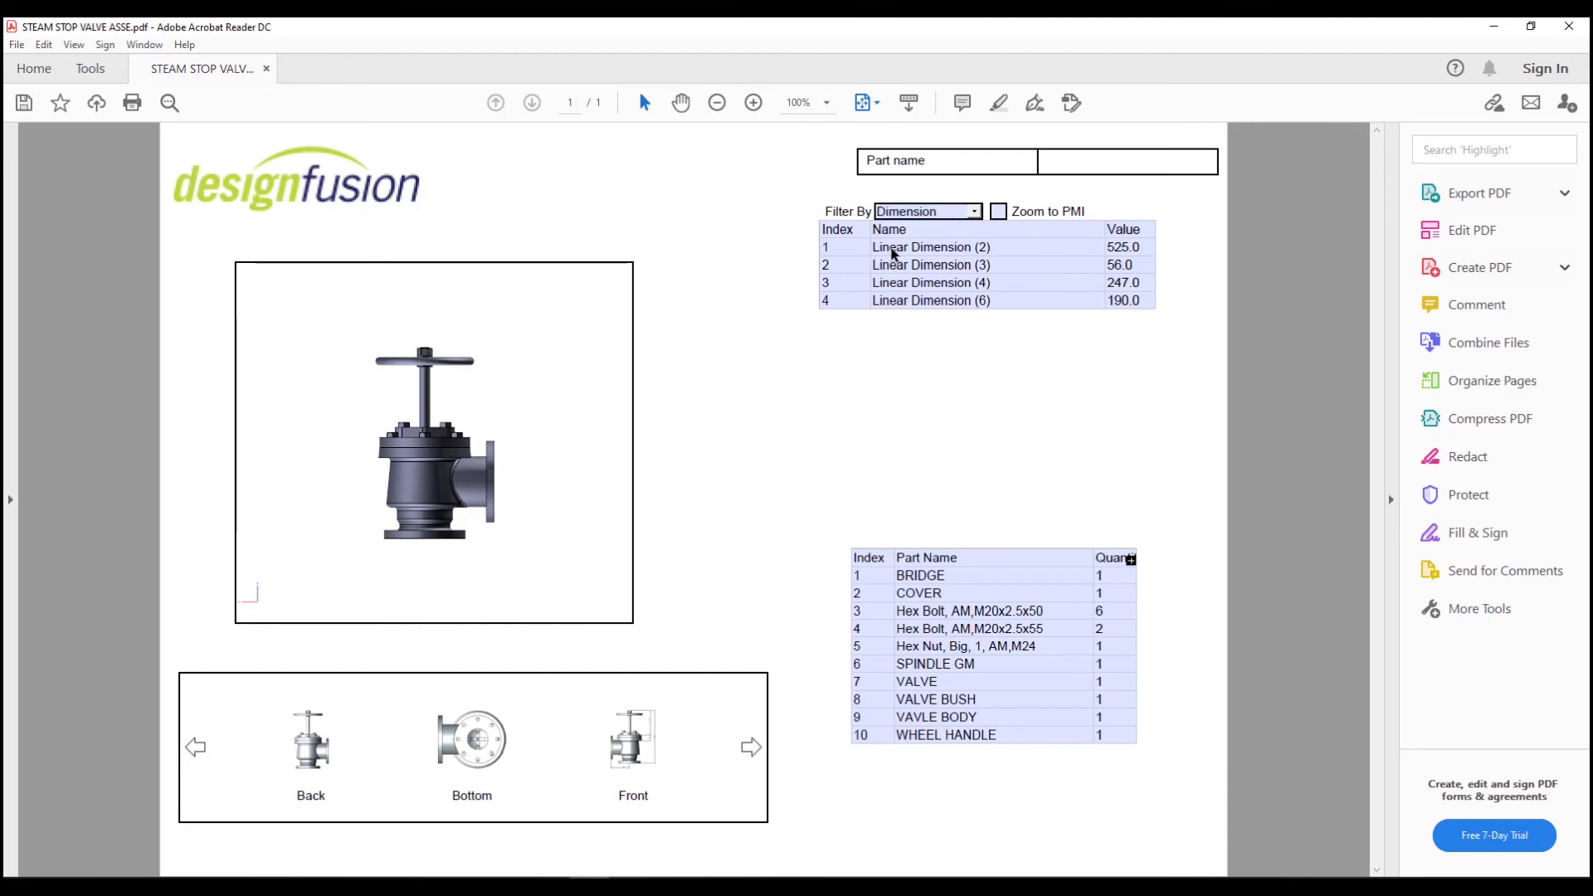
pyautogui.click(914, 214)
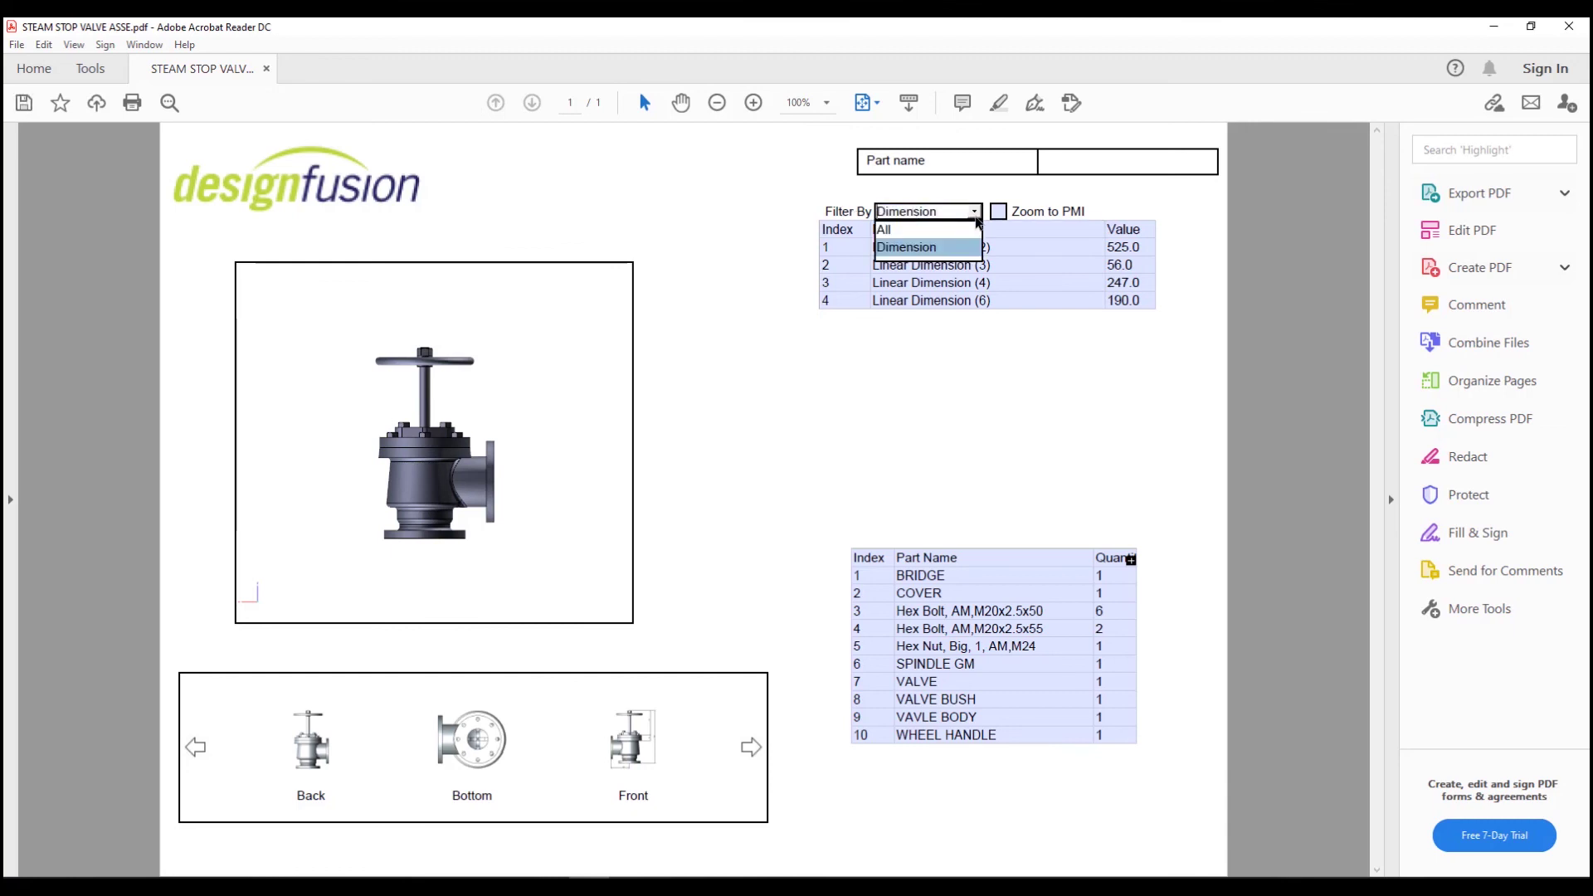
pyautogui.click(918, 250)
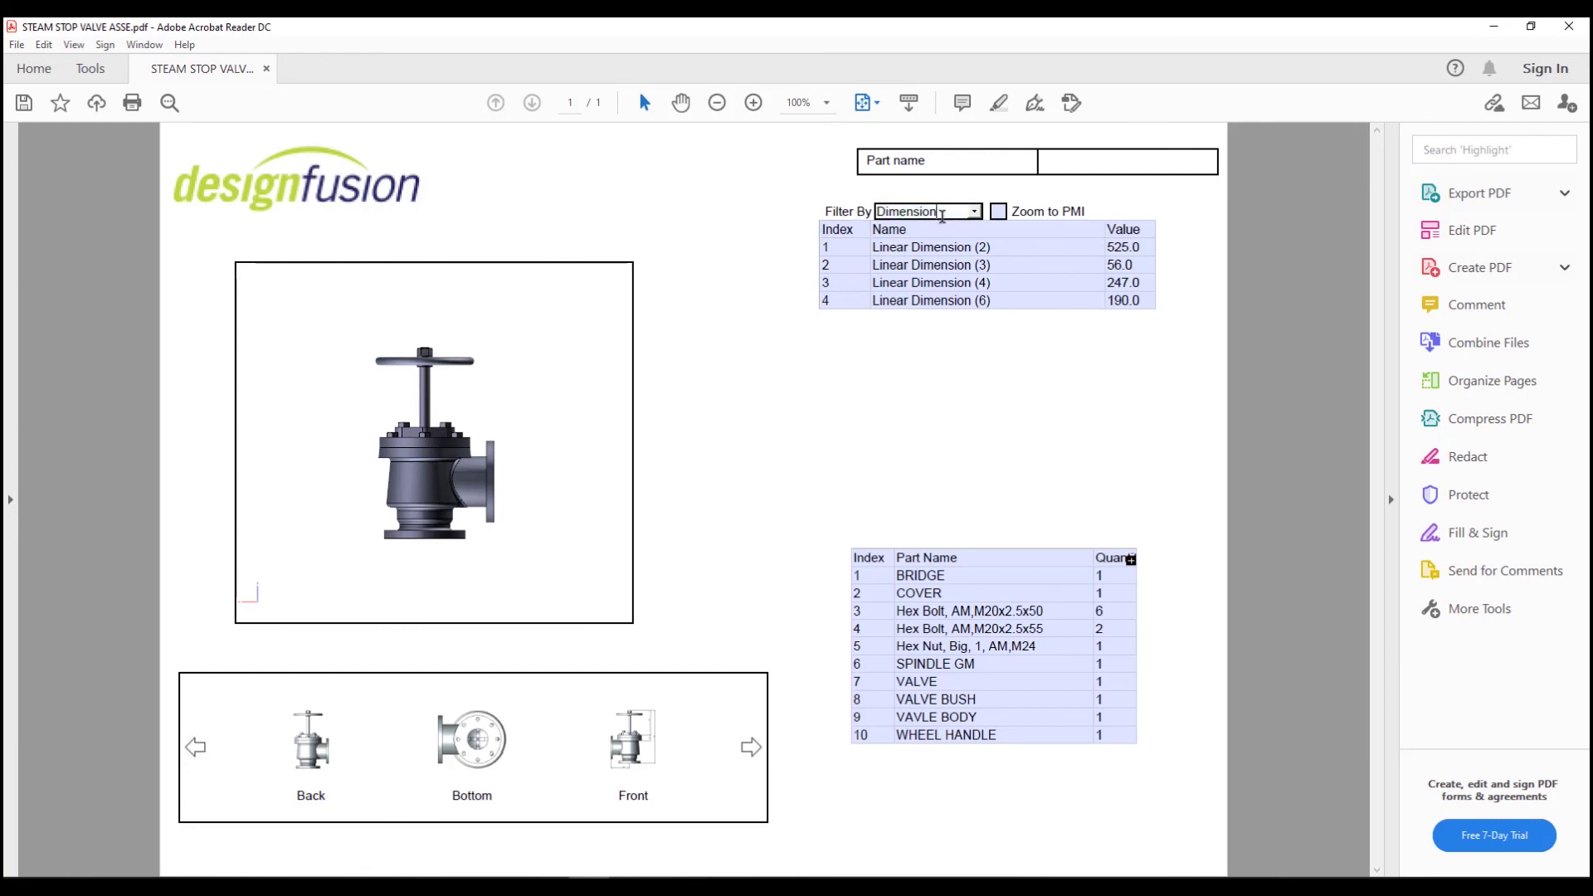
pyautogui.click(977, 214)
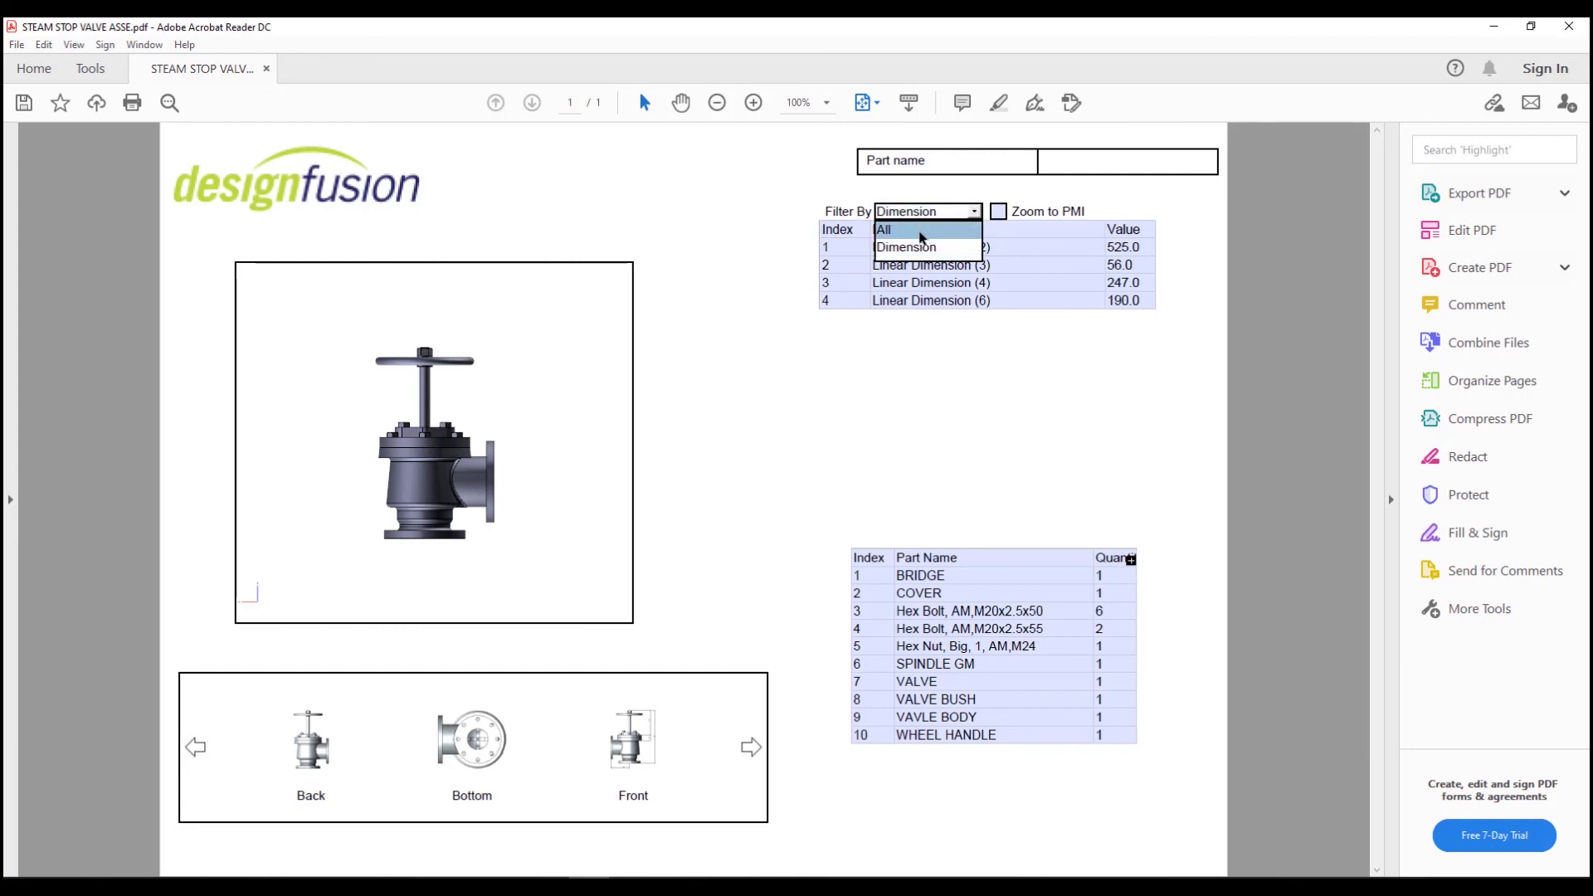
pyautogui.click(920, 236)
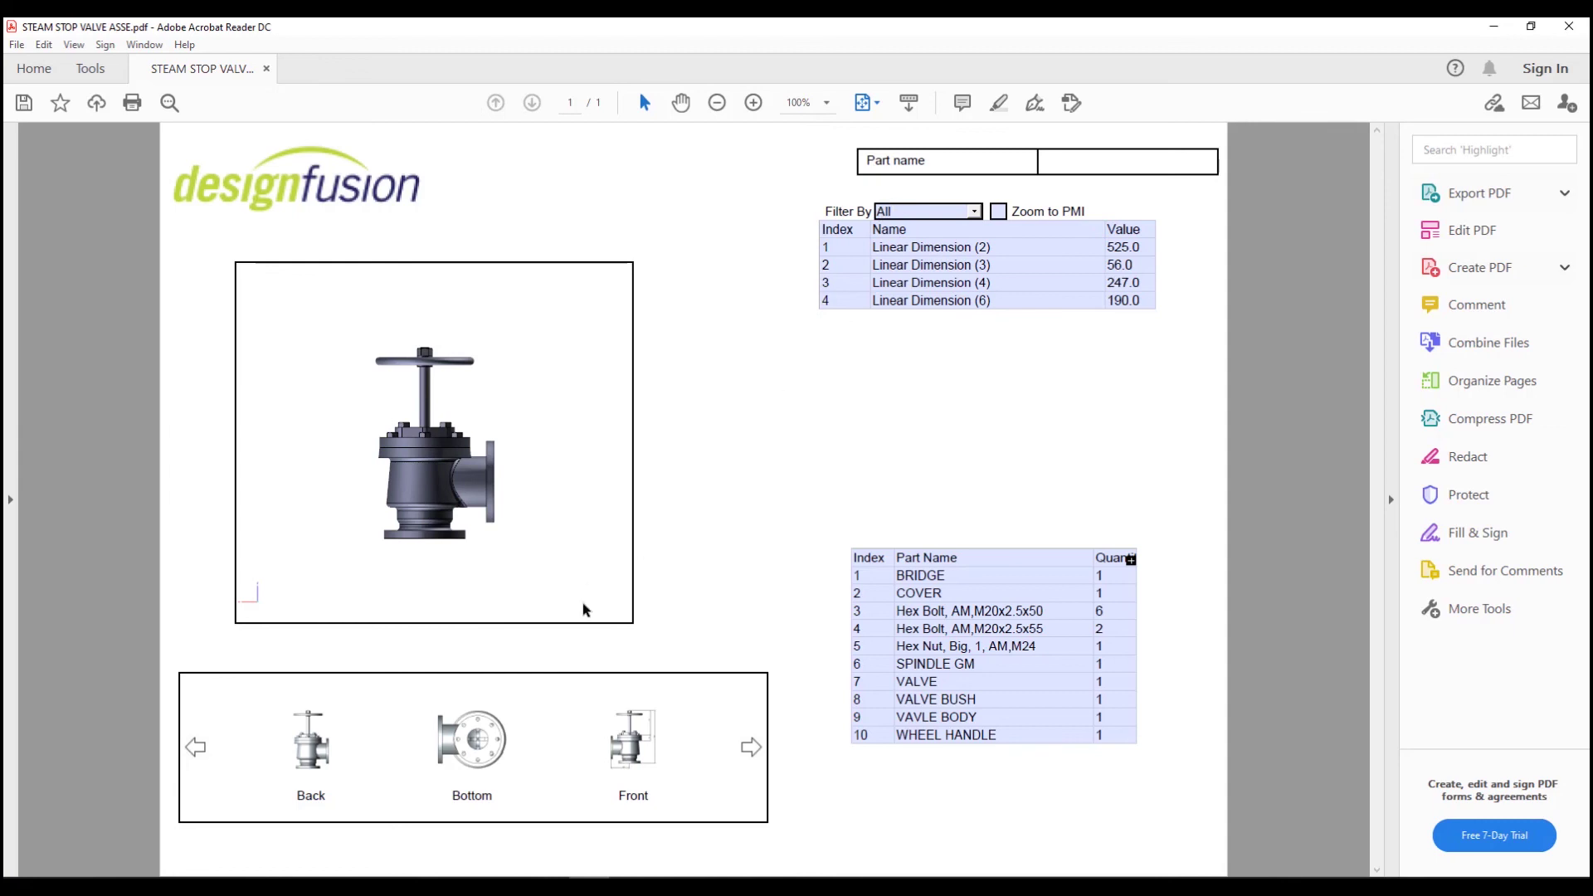
# Show the Front view in the viewport and highlight Linear Dimensions (2), (3) and (6) from the PMI table
pyautogui.click(632, 755)
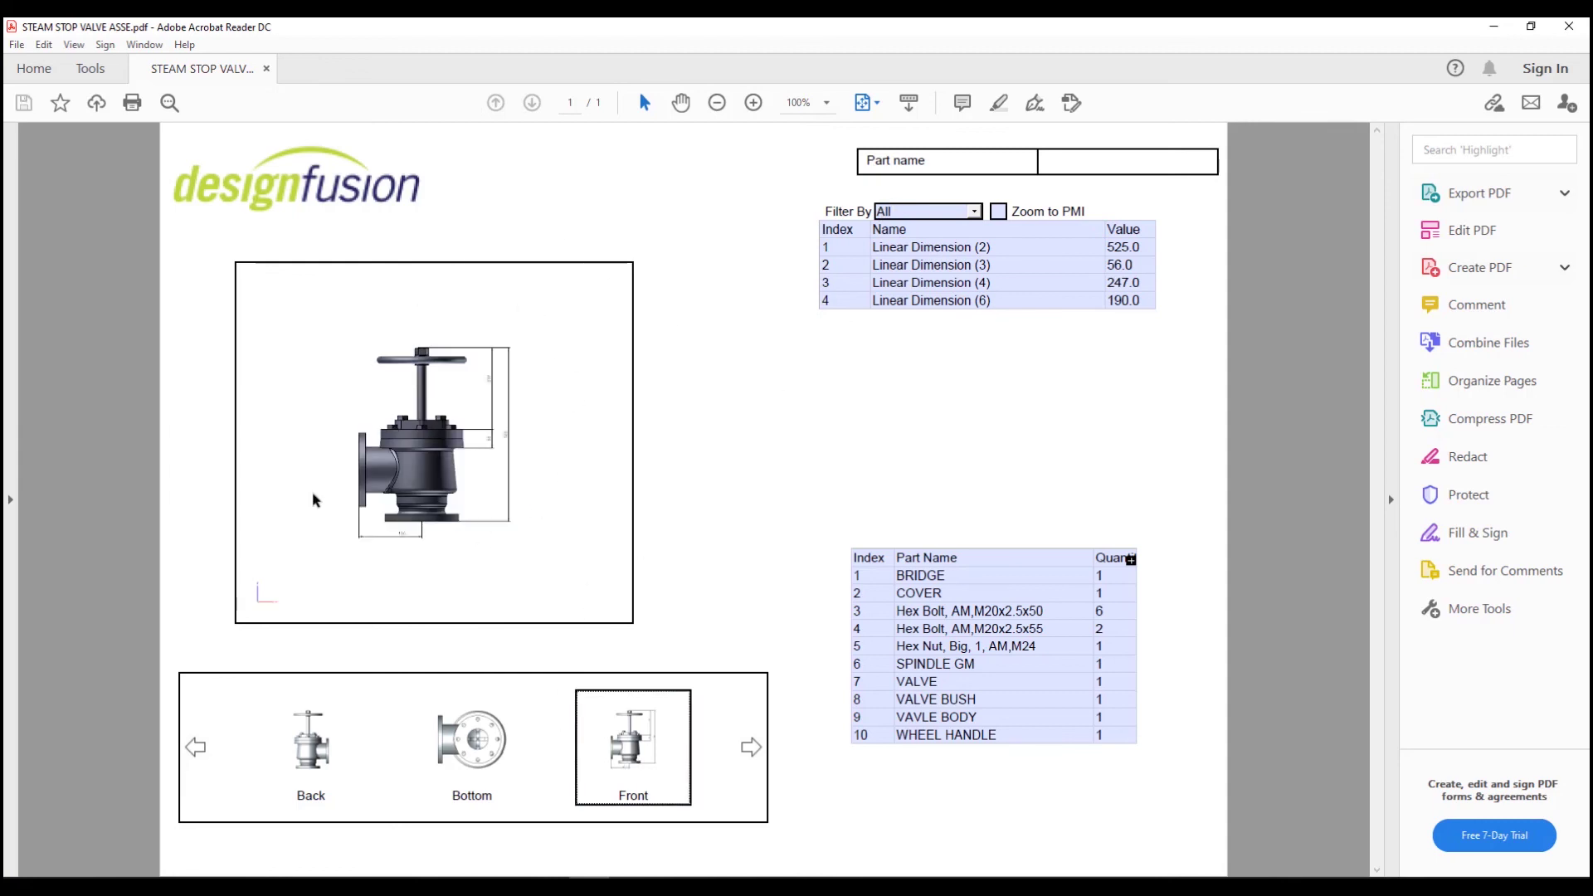
pyautogui.click(933, 266)
pyautogui.click(936, 246)
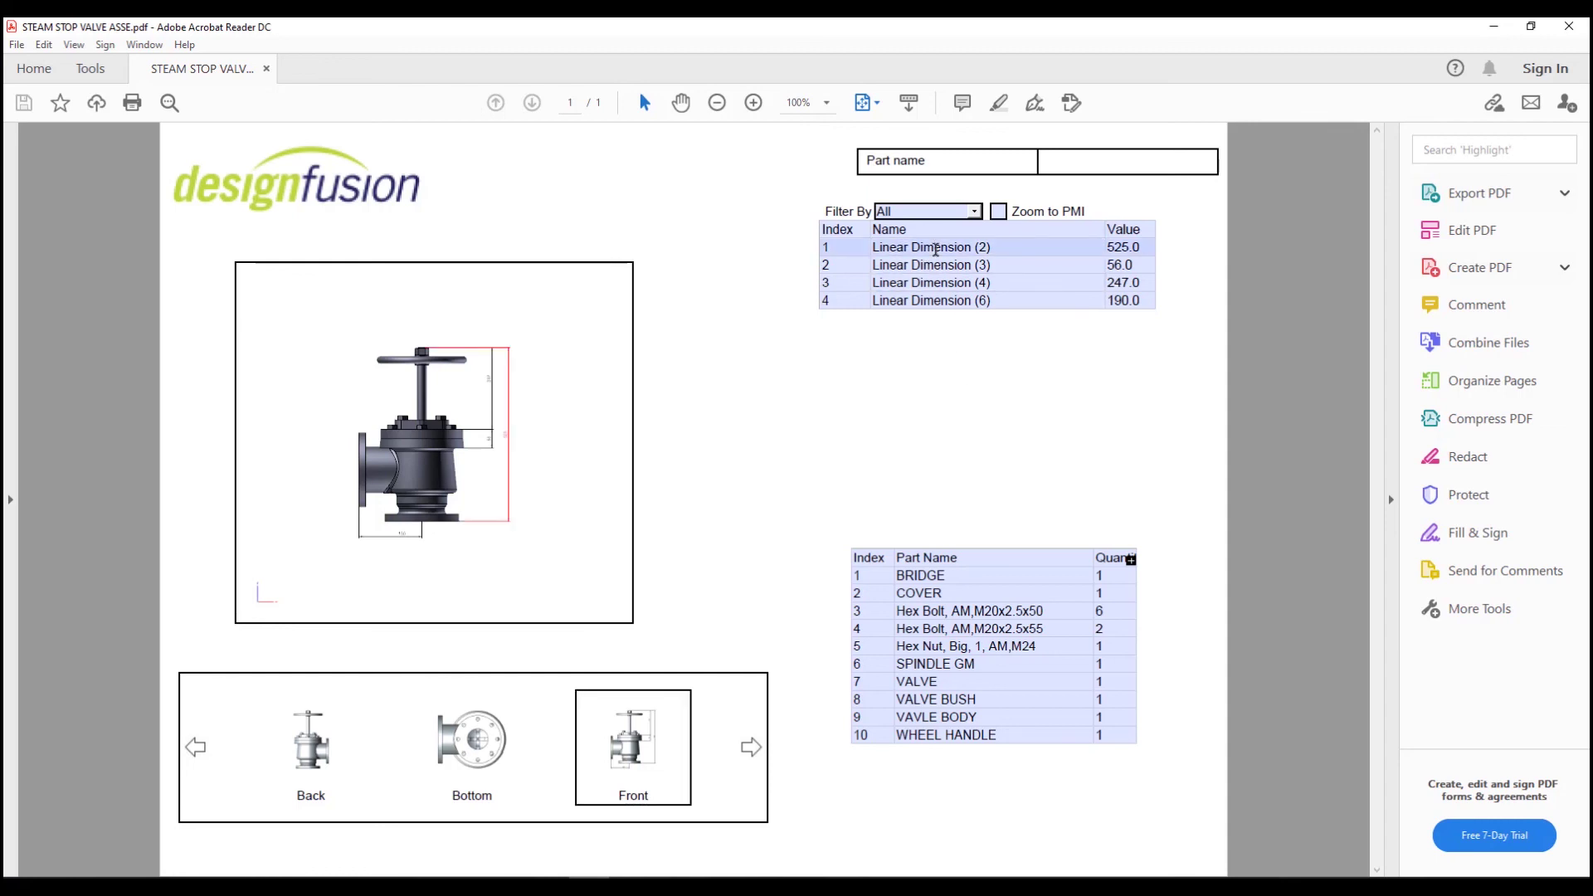
pyautogui.click(936, 265)
pyautogui.click(935, 299)
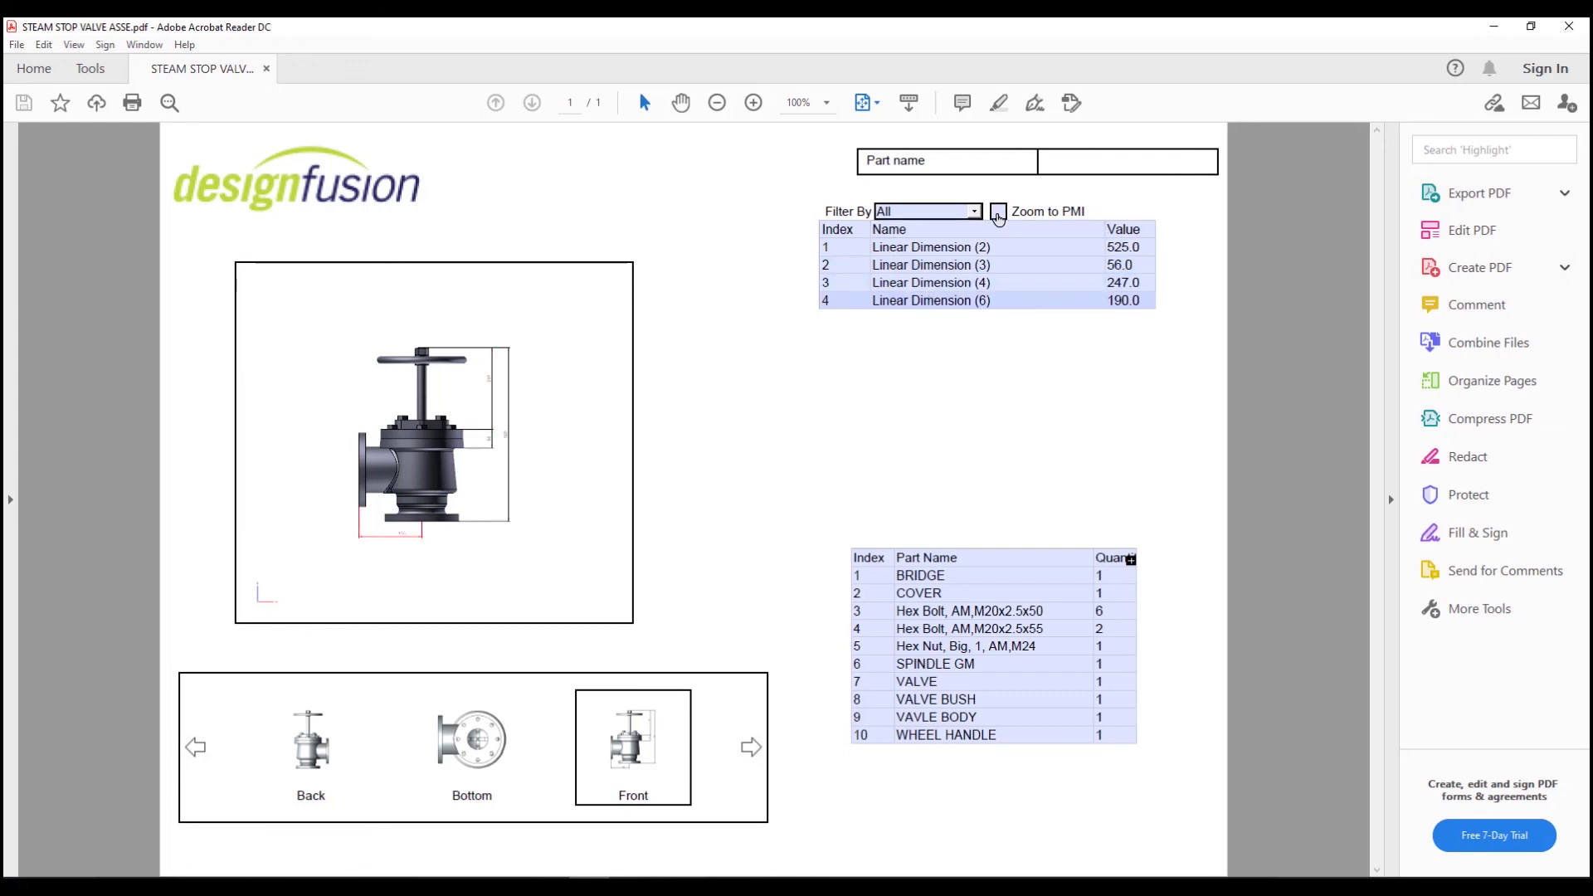
# Enable Zoom to PMI and zoom the viewport to each of the four linear dimensions in turn
pyautogui.click(998, 212)
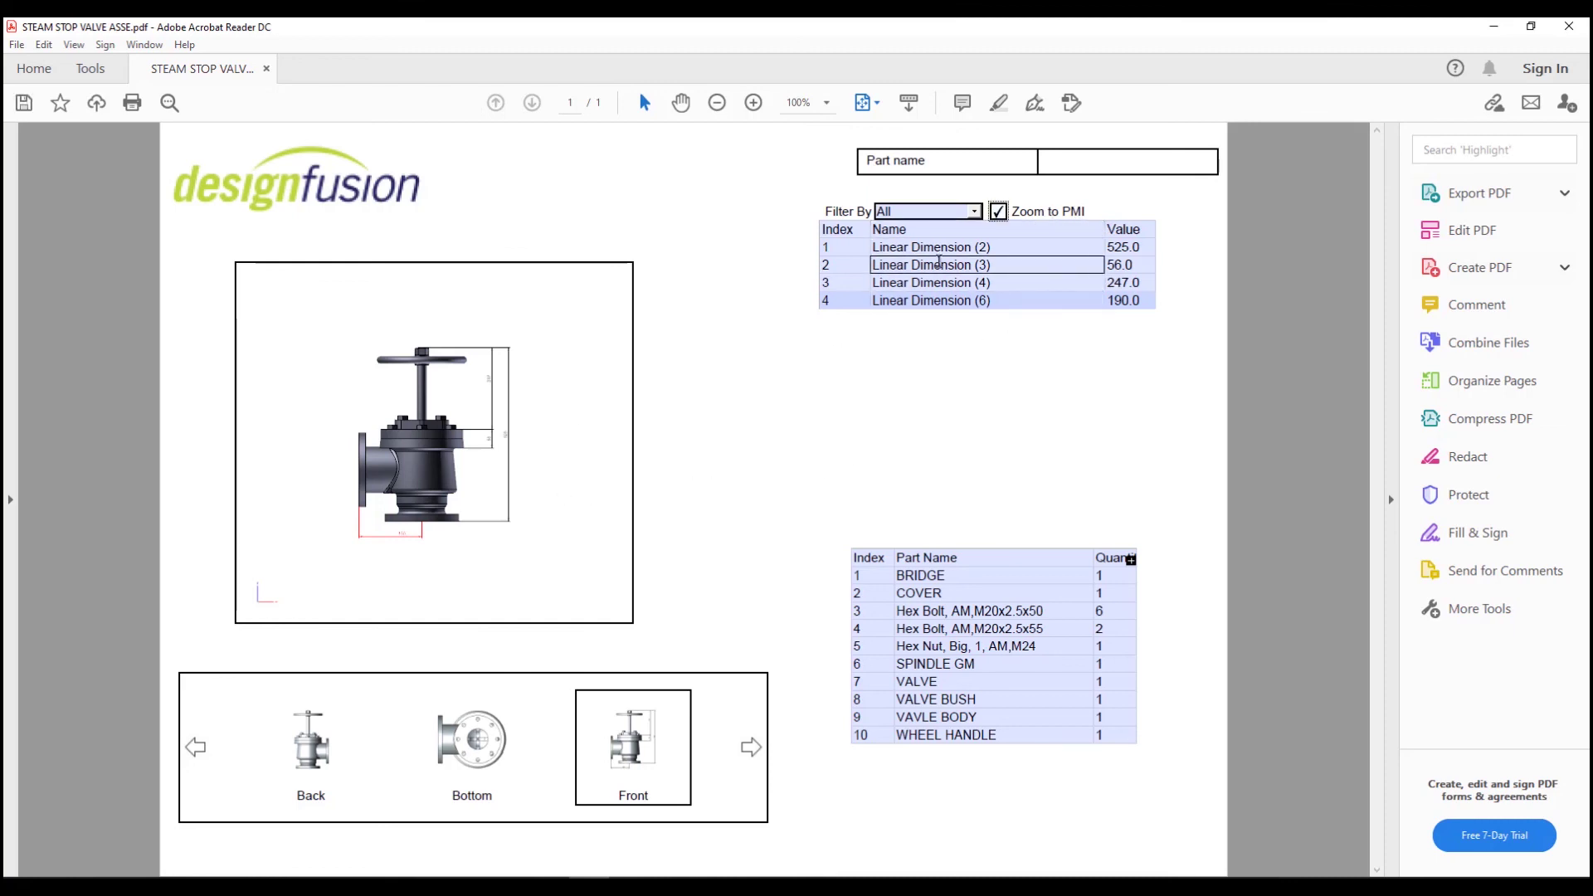
pyautogui.click(898, 249)
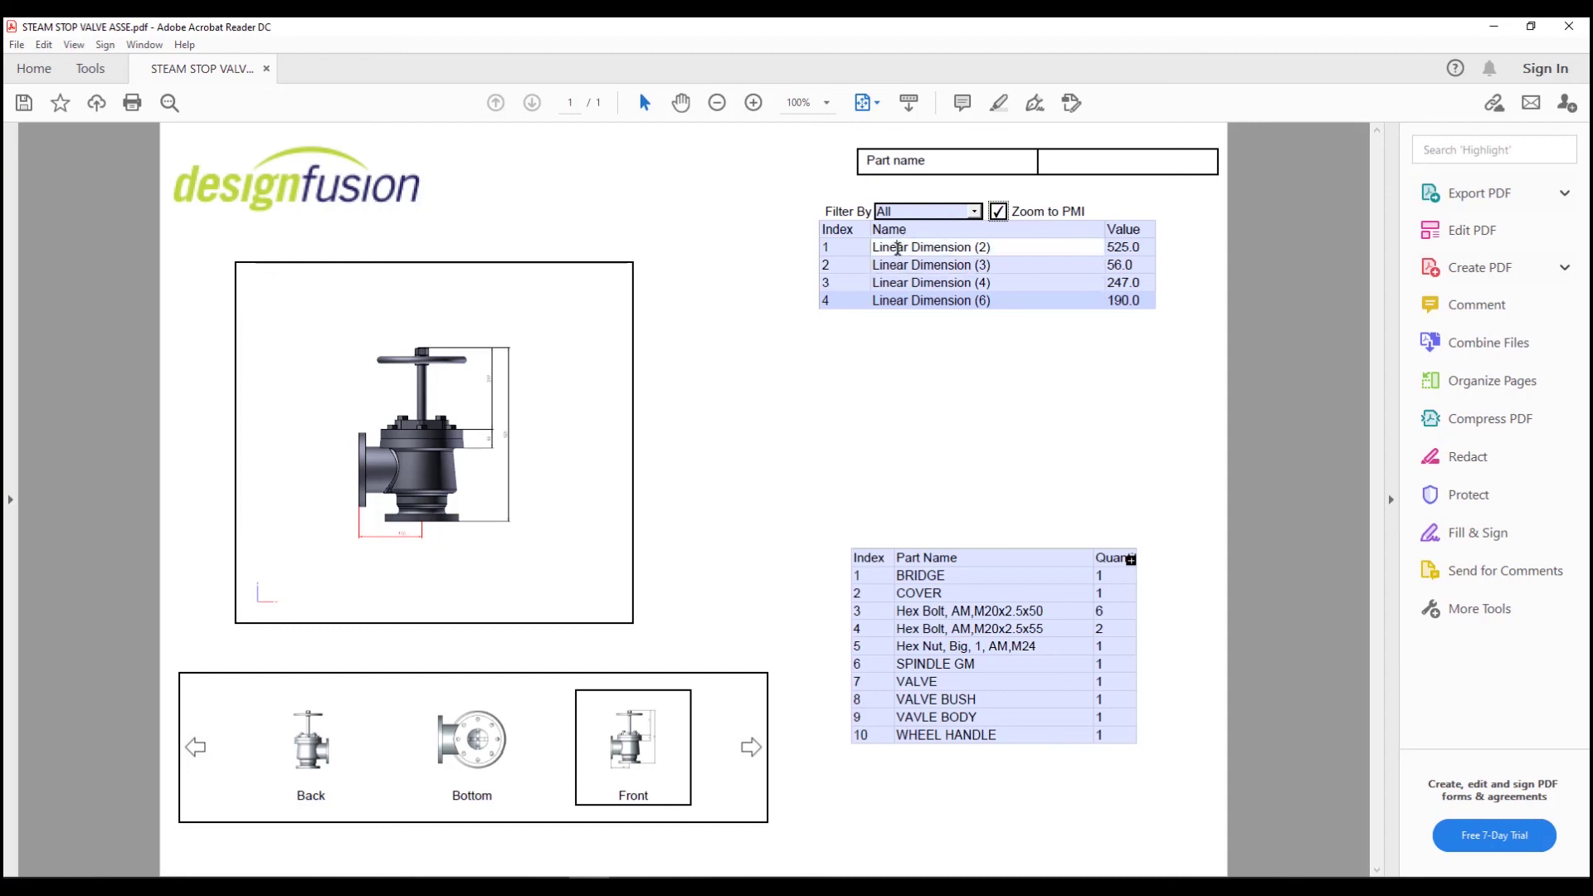
pyautogui.click(903, 267)
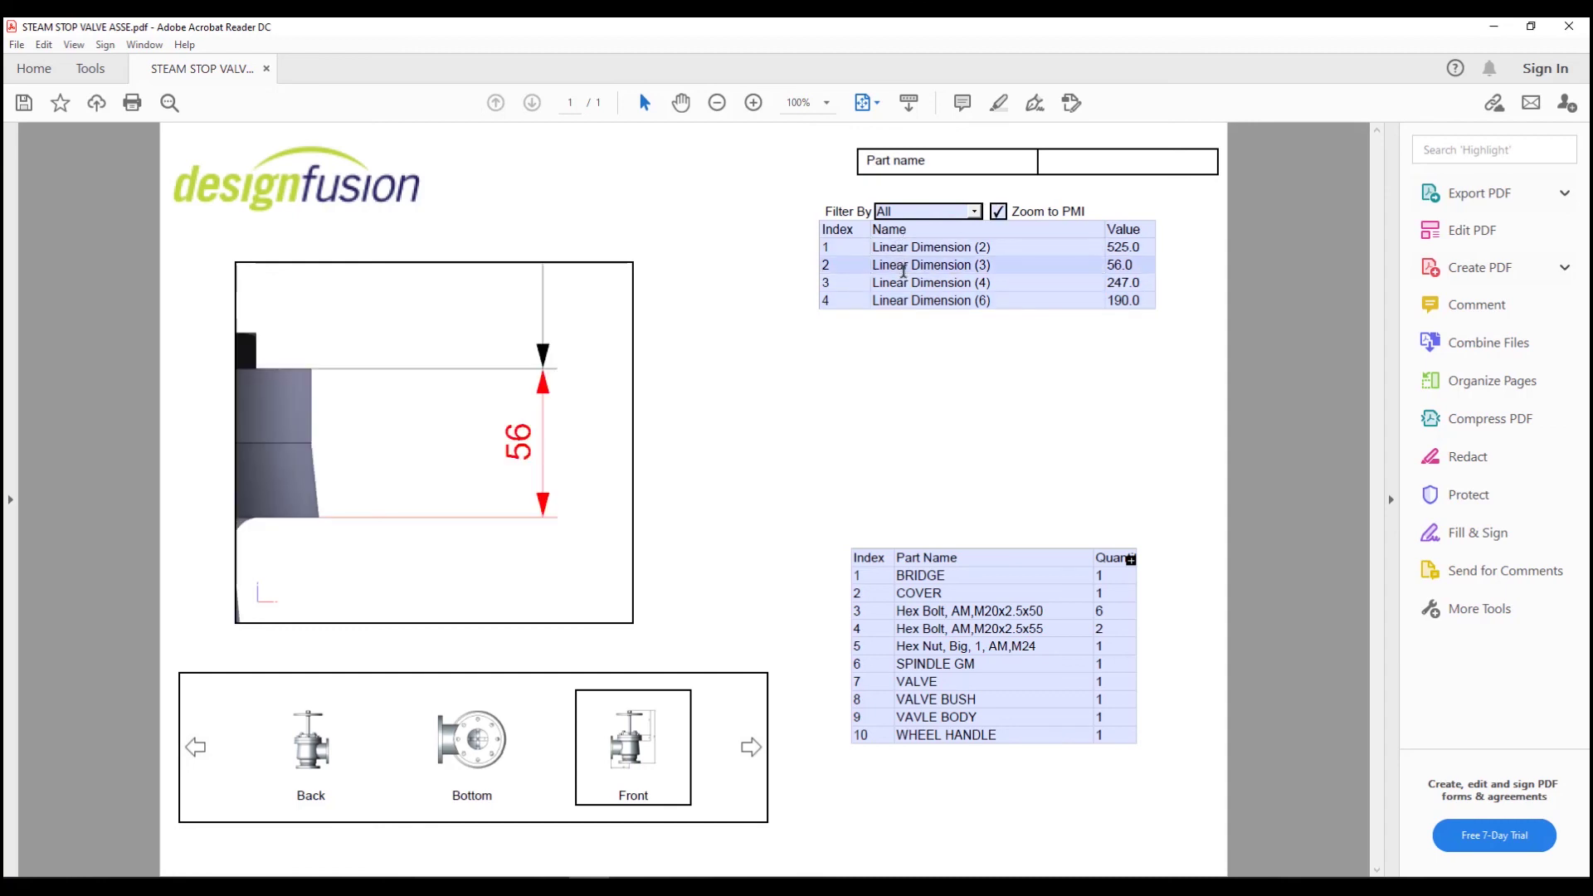
pyautogui.click(903, 283)
pyautogui.click(913, 302)
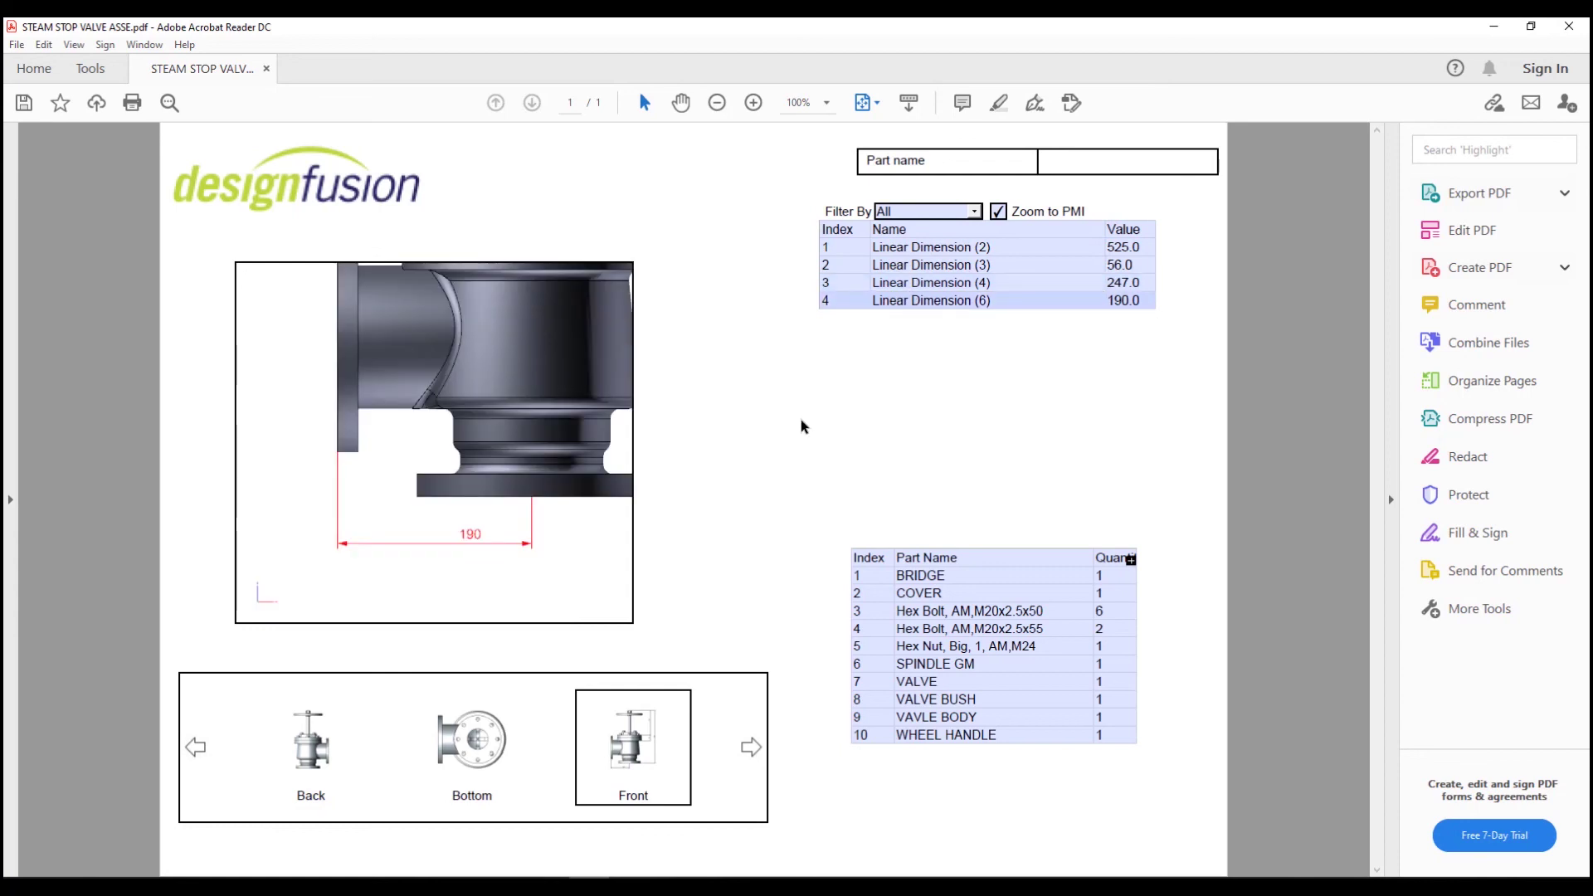